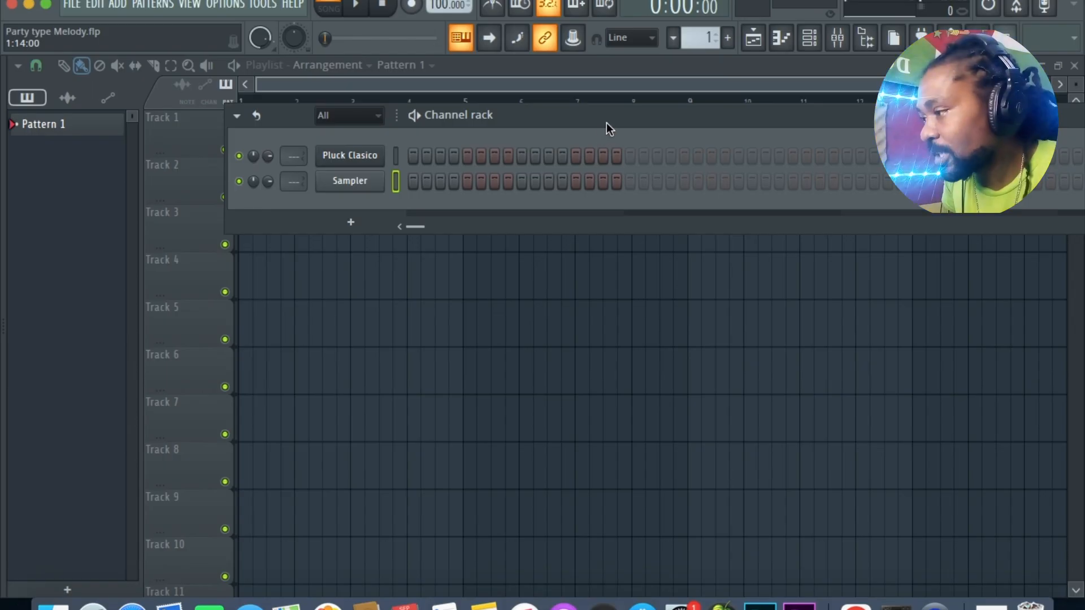
Load the Pluck Clasico preset from the X Olbaid Pluck category in the Pluck Clasico channel's Harmor plugin and close the plugin
drag(617, 121, 610, 140)
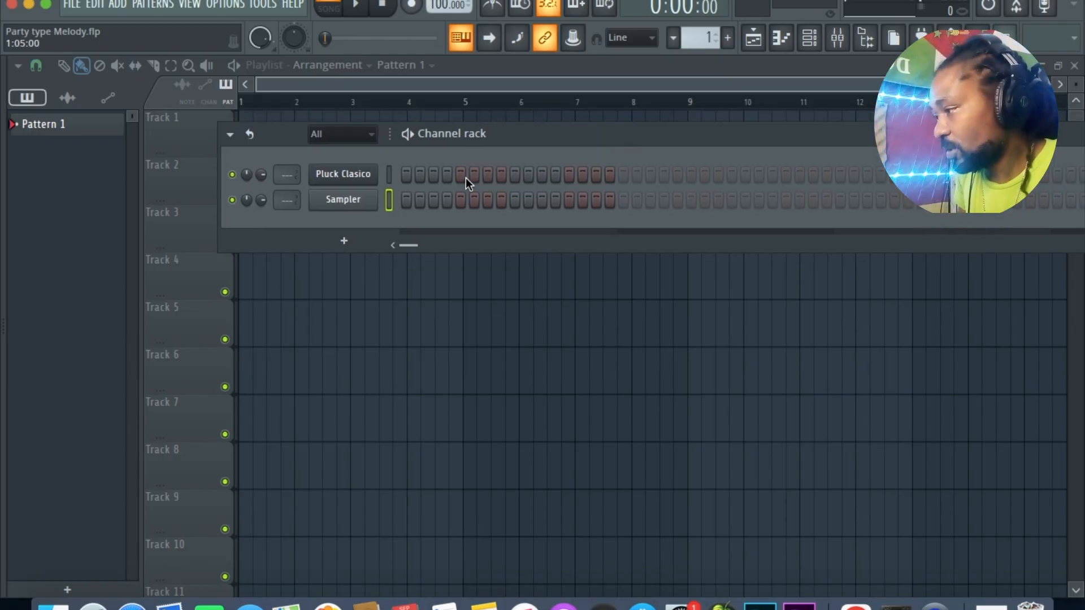
drag(543, 138, 625, 132)
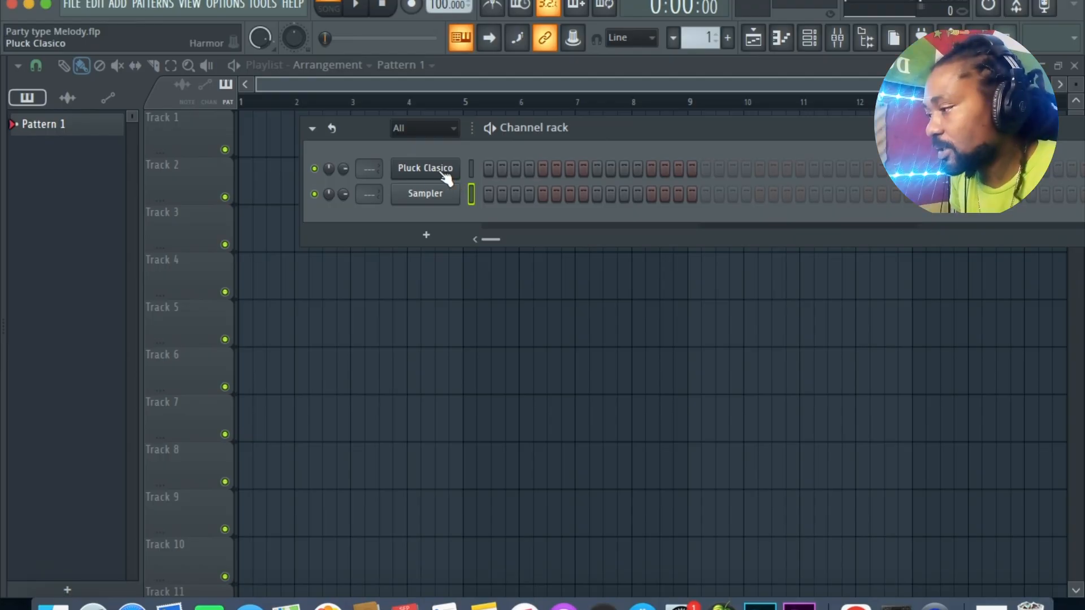
click(444, 172)
drag(145, 155, 891, 110)
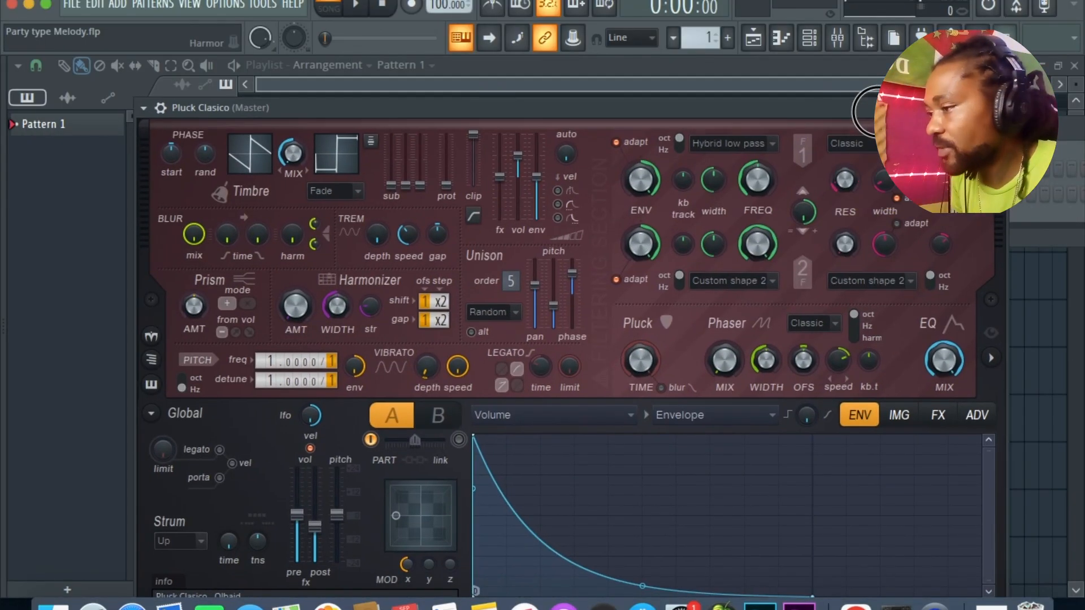
drag(768, 111, 643, 69)
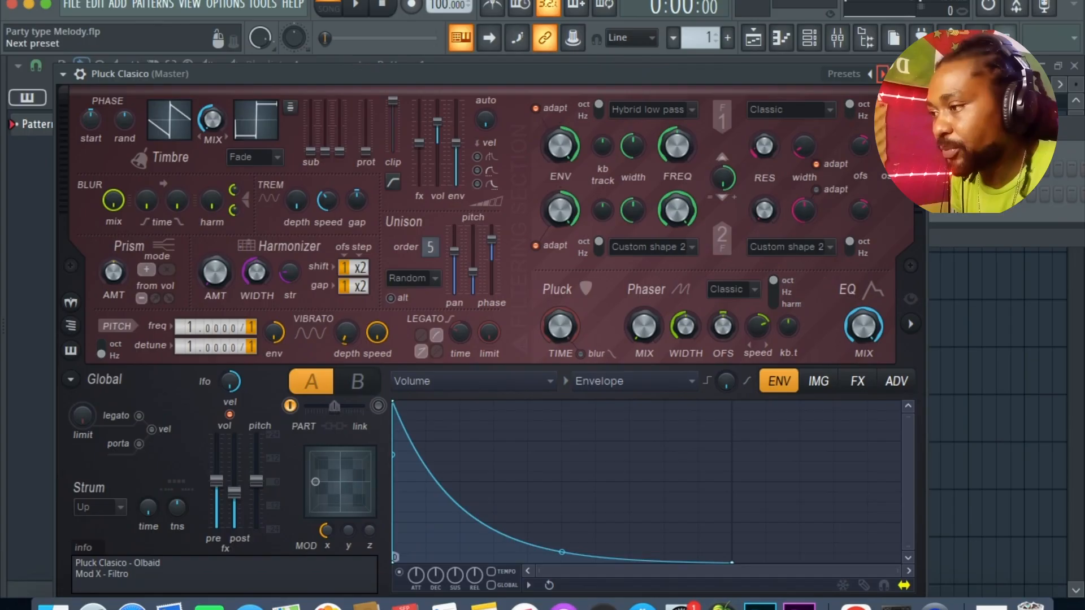
click(848, 74)
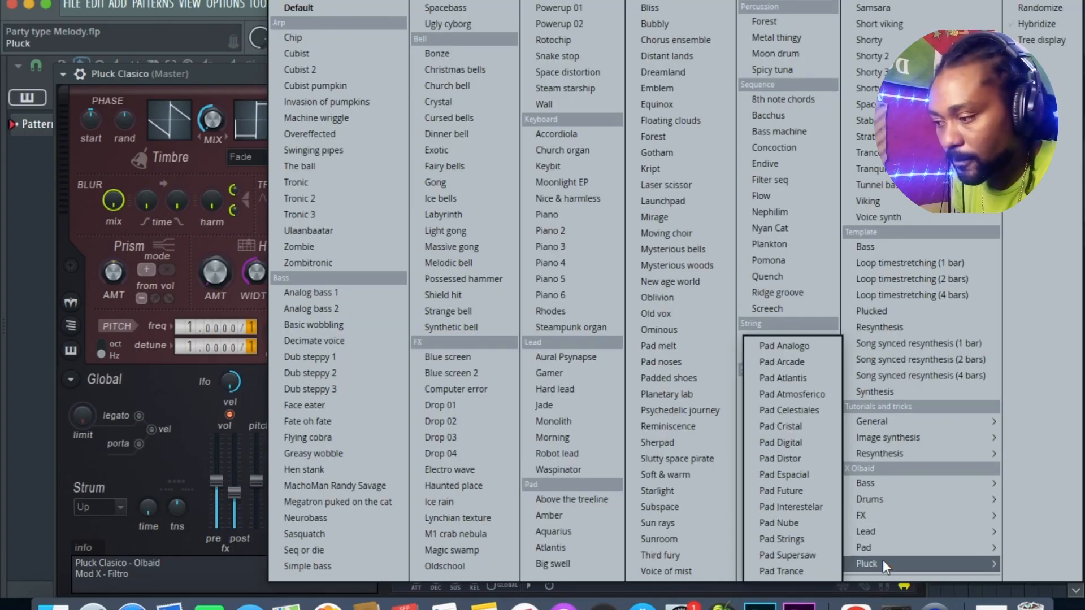
mouse_move(872, 562)
click(778, 364)
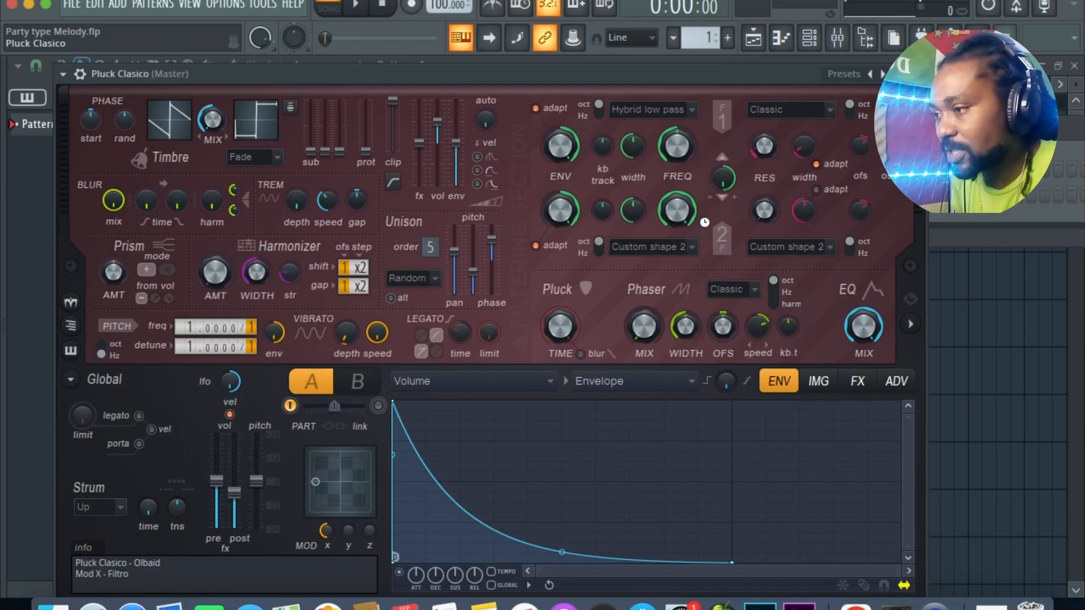
key(Escape)
Open the piano roll of the Pluck Clasico channel
right_click(440, 172)
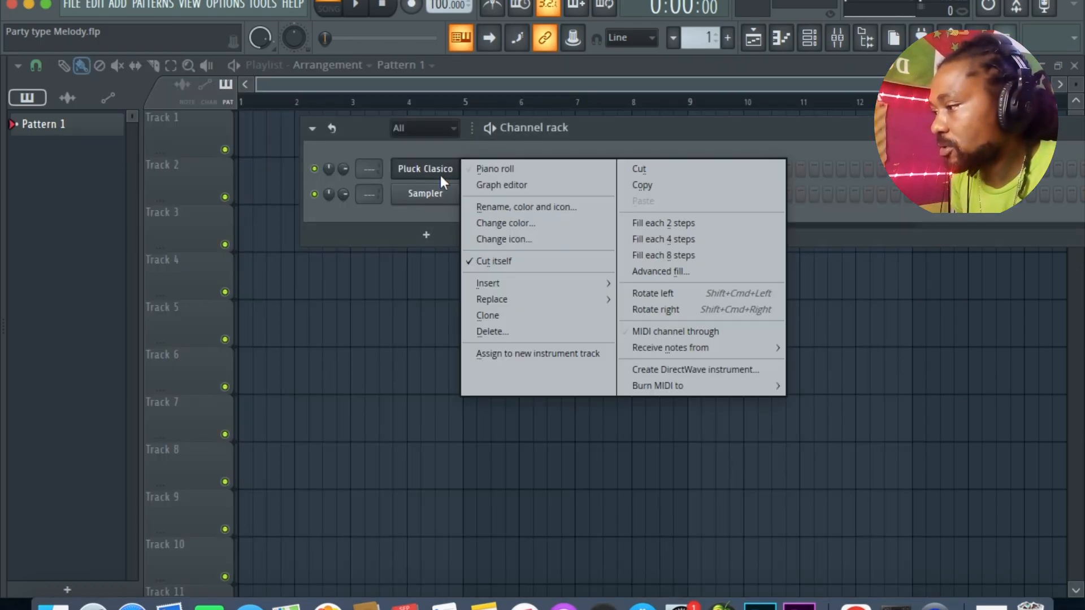
click(480, 168)
click(51, 432)
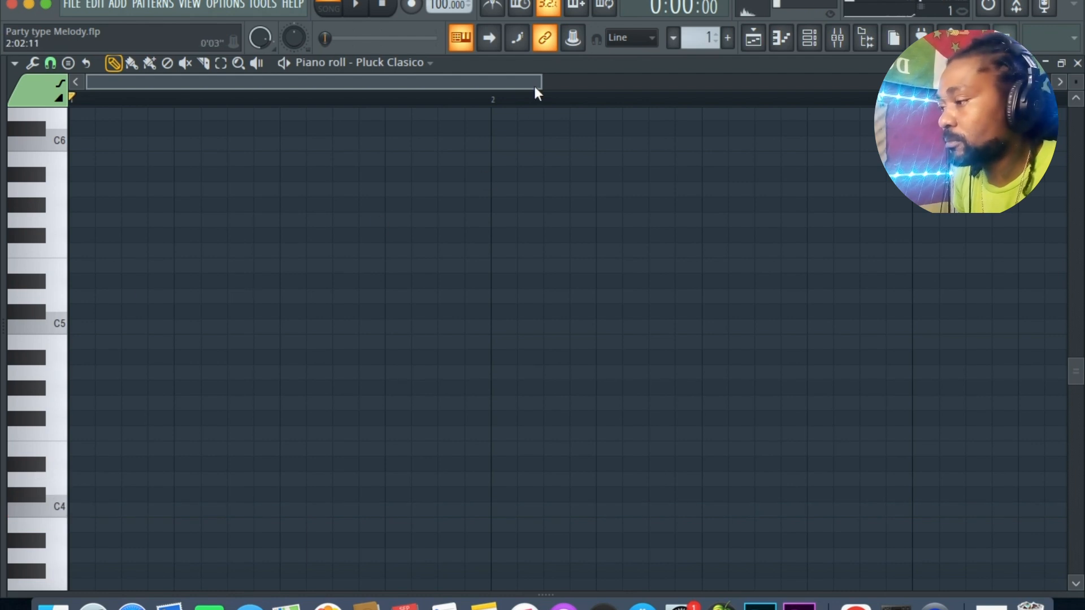
drag(540, 81, 887, 82)
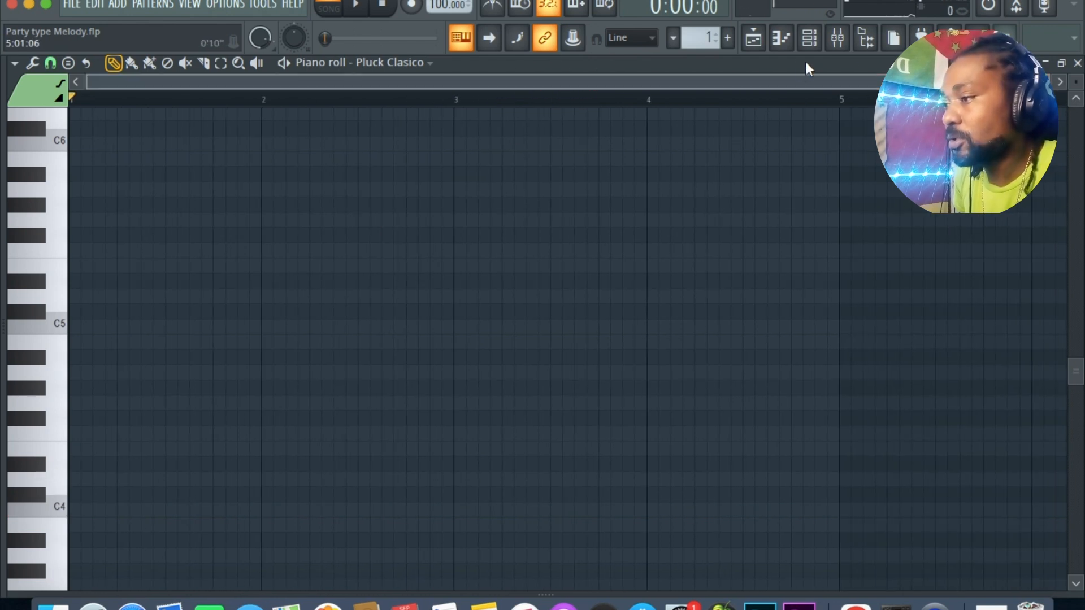
Open the piano roll of the Sampler channel
click(820, 44)
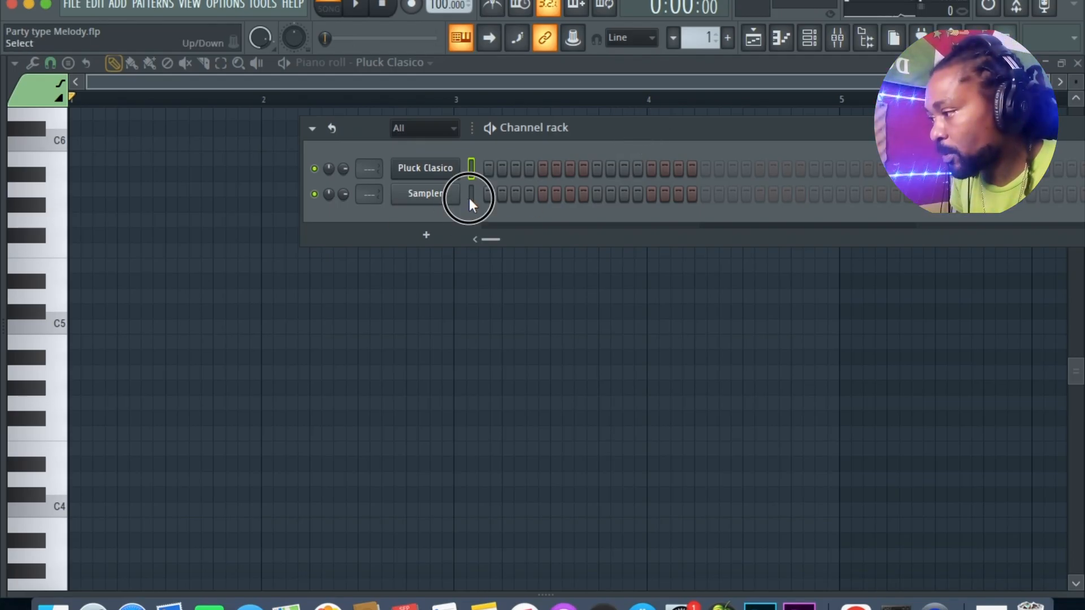
right_click(432, 198)
click(497, 193)
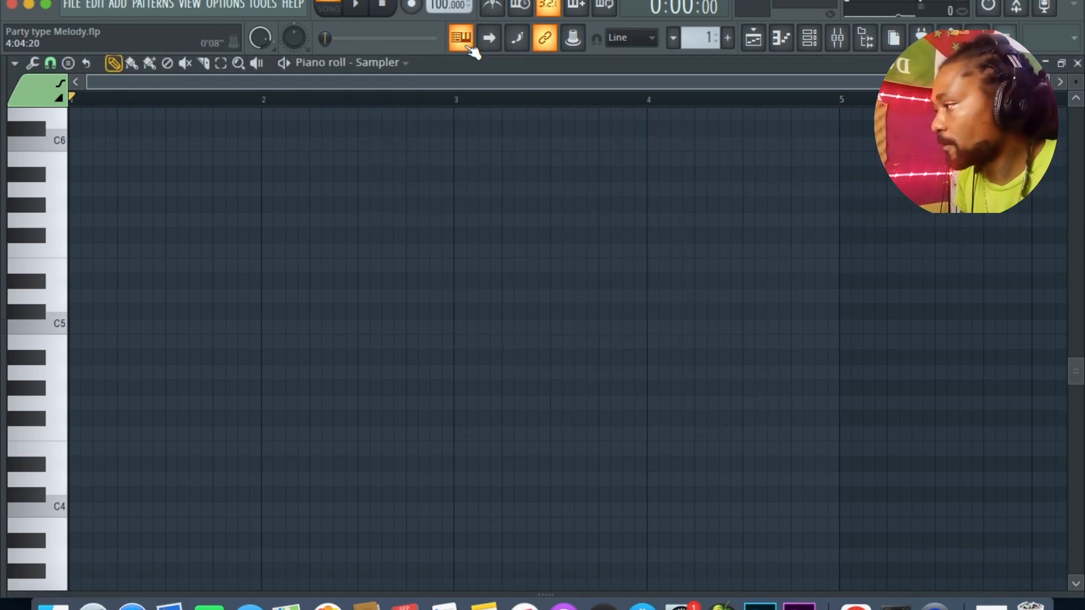
Stamp a melodic Major scale from B4 at the start of bar 1 and lengthen its notes to four bars
click(16, 64)
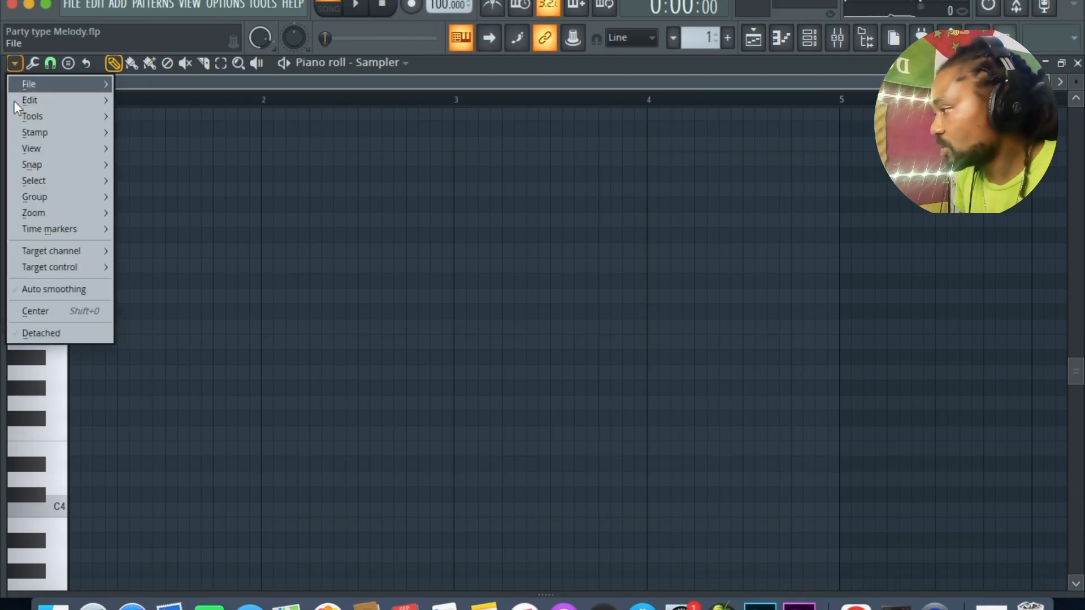
mouse_move(40, 103)
mouse_move(39, 131)
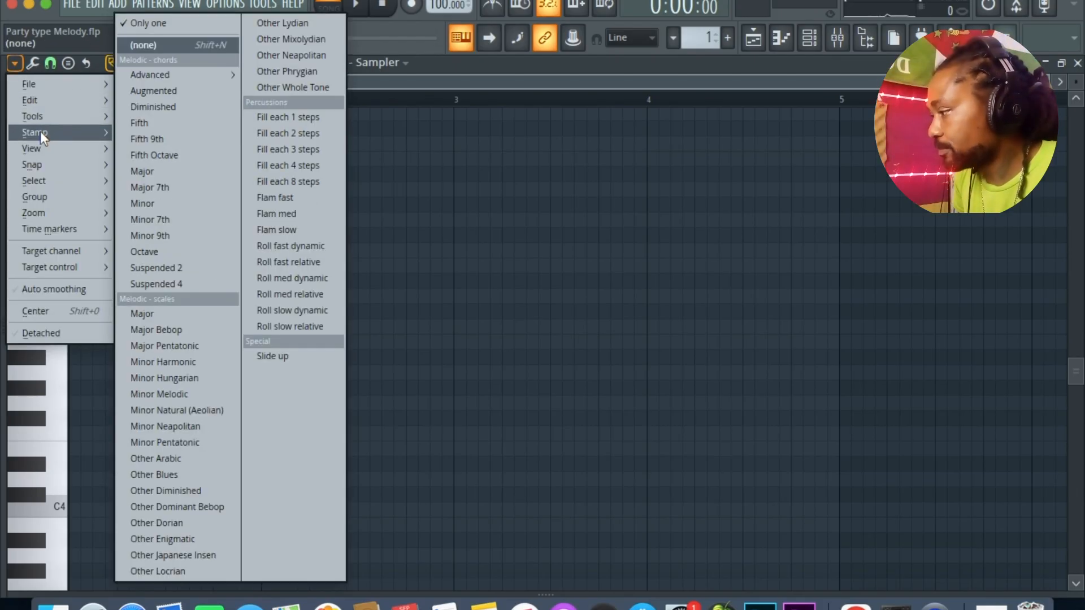
click(174, 314)
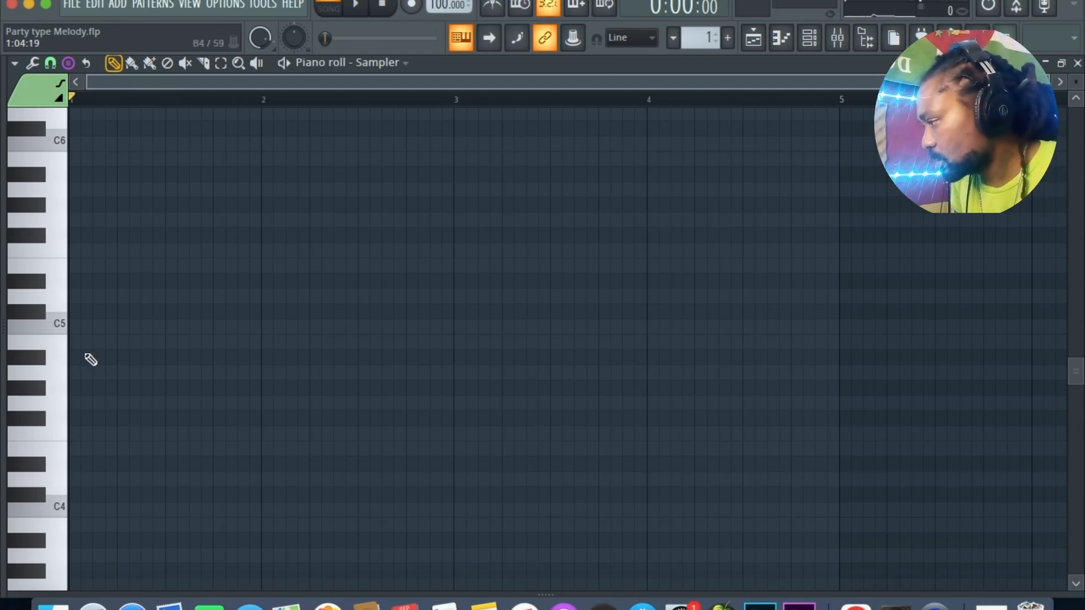
click(74, 343)
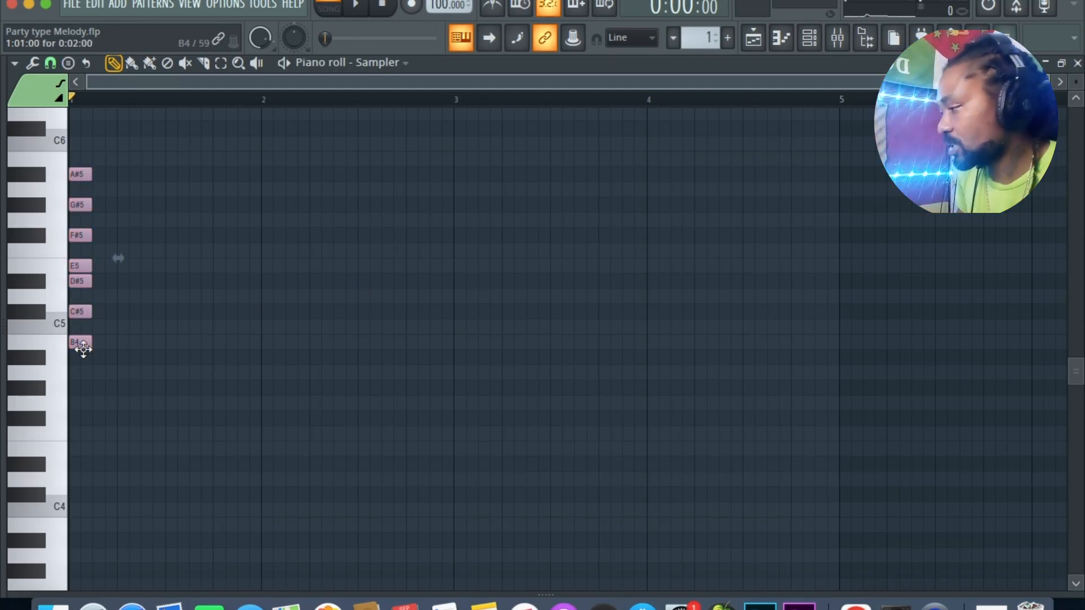
drag(87, 344, 748, 359)
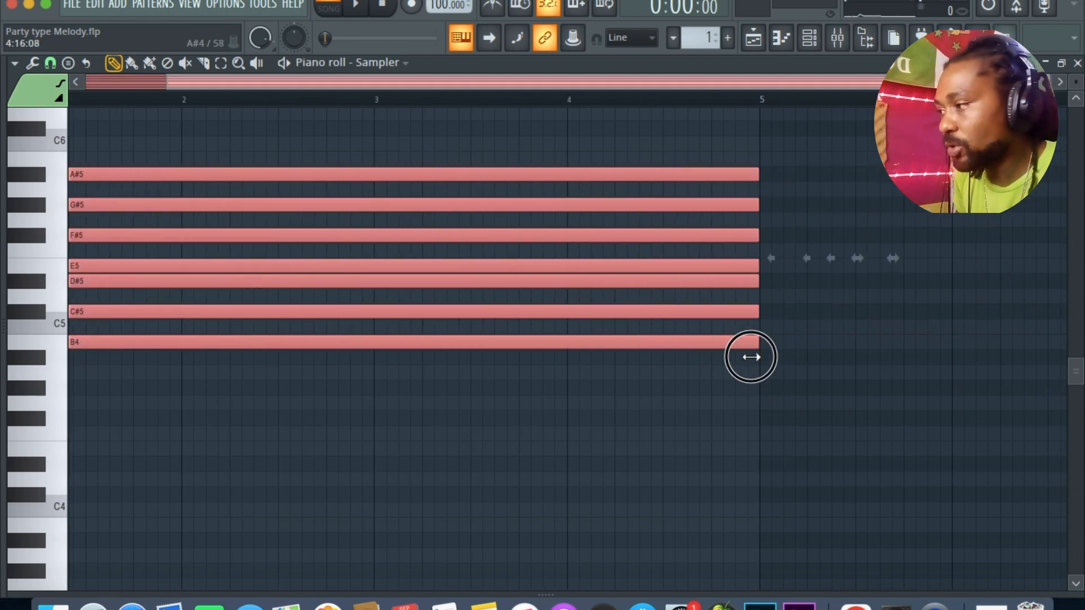
drag(764, 82, 1068, 85)
Duplicate the seven scale notes one octave higher and align the copies with the start of bar 1
scroll(949, 242, up, 10)
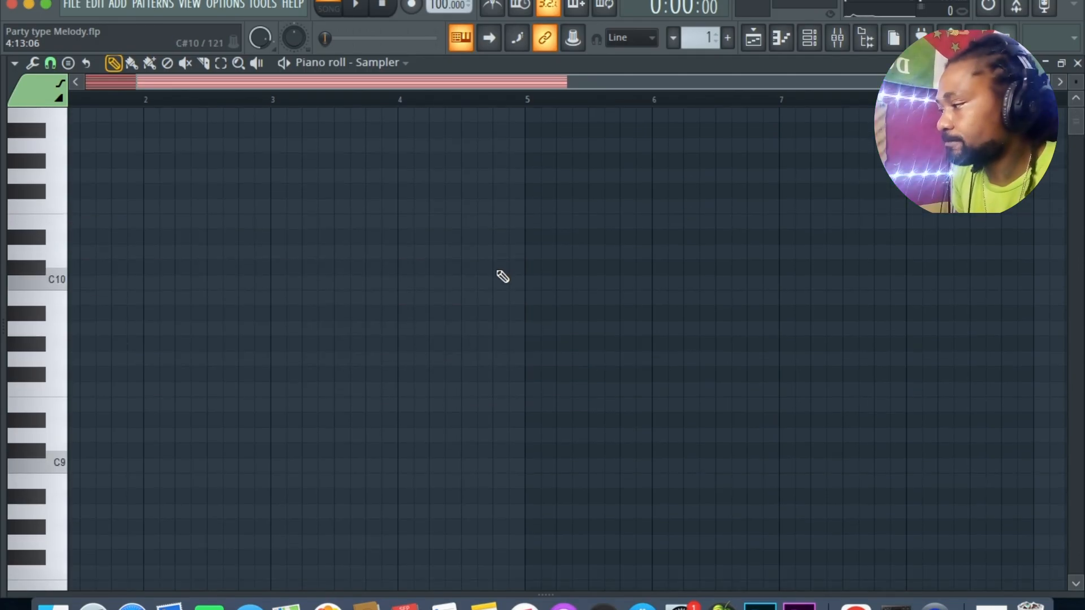
scroll(502, 276, down, 10)
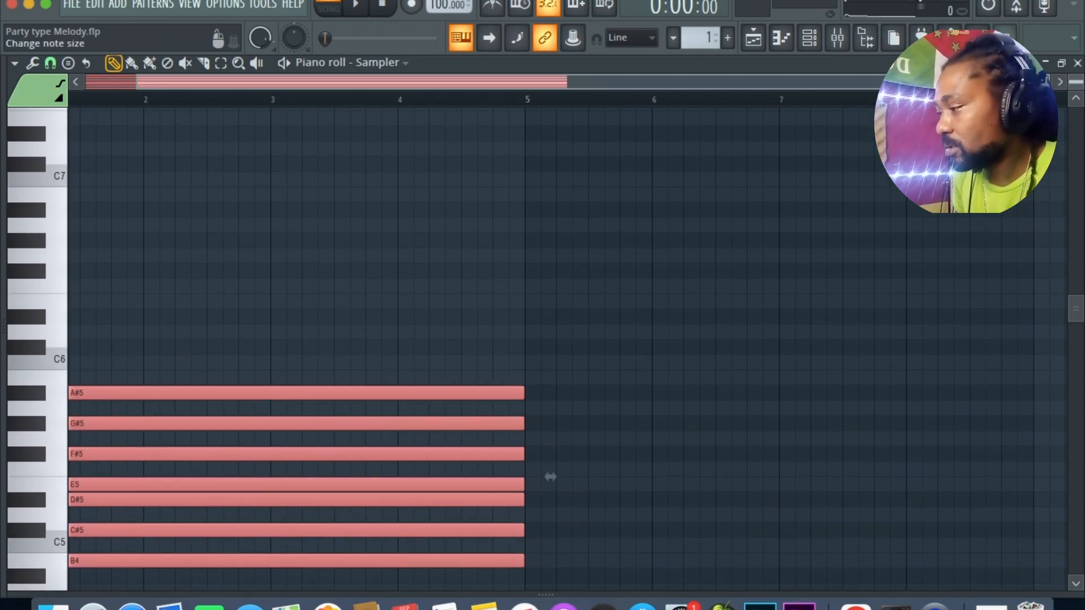
scroll(550, 477, down, 1)
scroll(504, 223, down, 4)
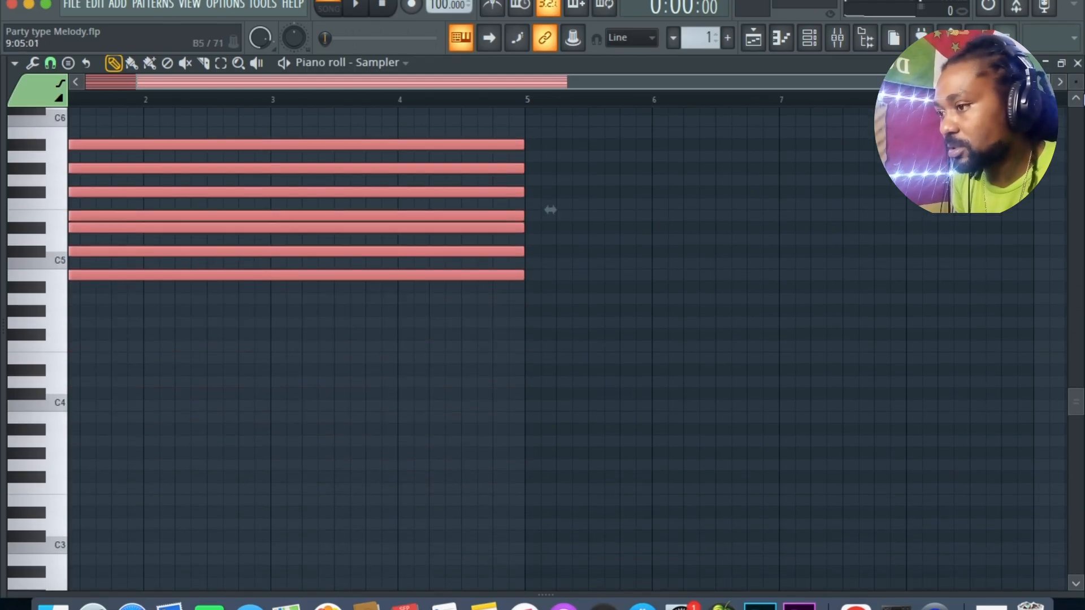
scroll(550, 210, up, 2)
scroll(804, 272, up, 3)
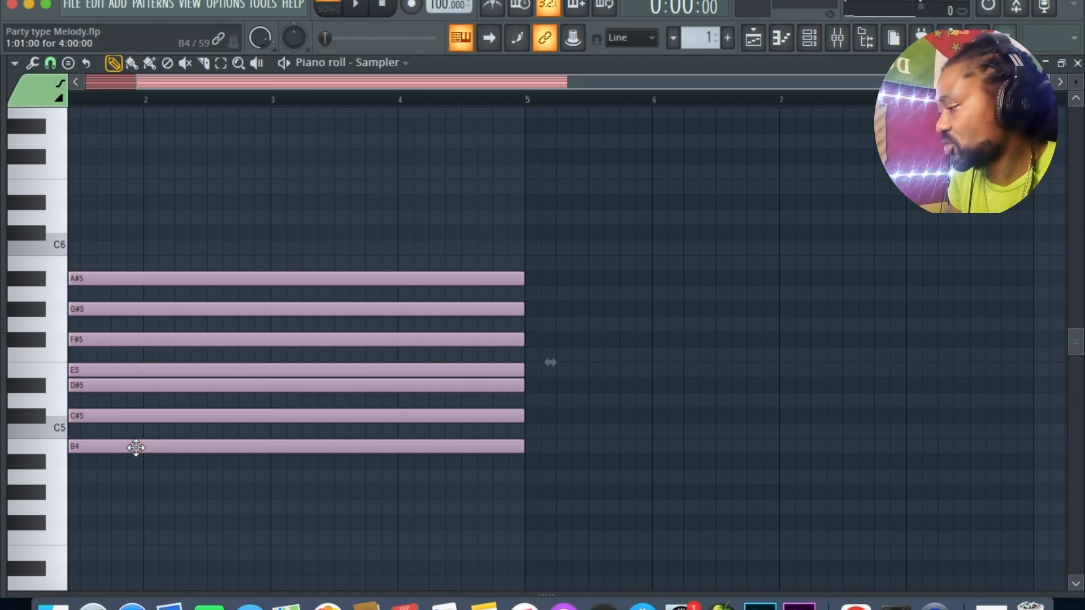
drag(136, 447, 182, 250)
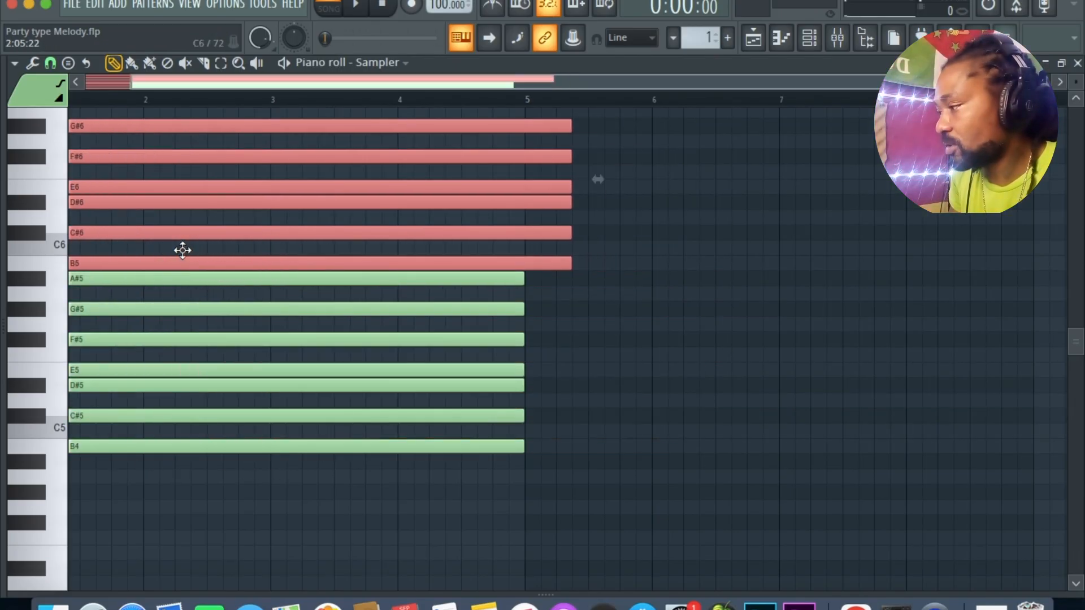
scroll(260, 260, up, 4)
drag(186, 288, 89, 287)
drag(134, 86, 38, 94)
Bring up the Pluck Clasico channel's piano roll over the Sampler's scale guide and audition the B4 key
click(814, 48)
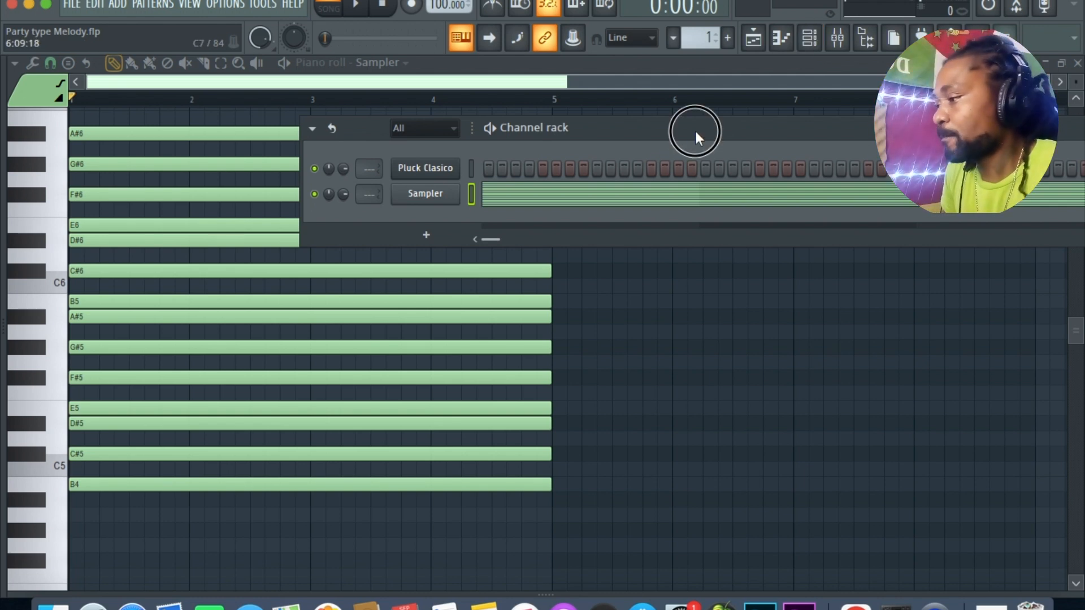
drag(694, 128, 420, 169)
right_click(375, 164)
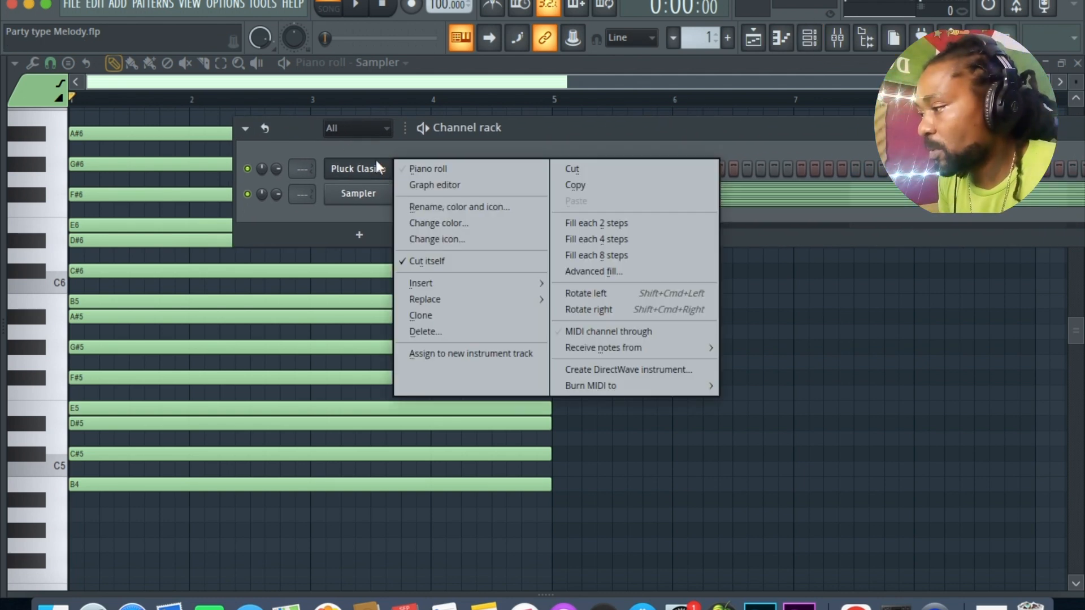
click(425, 169)
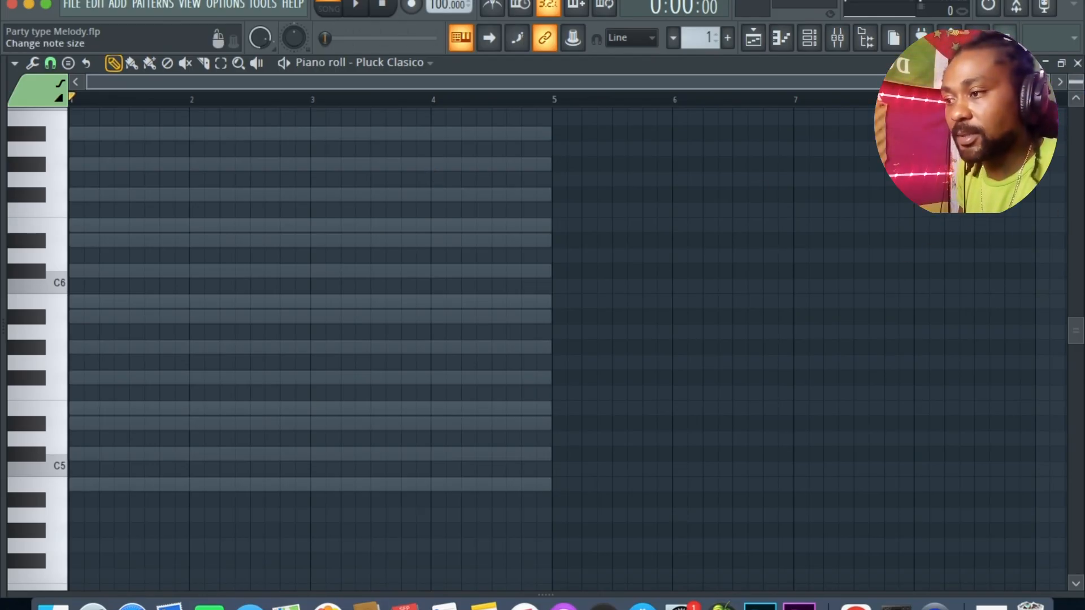
drag(1075, 82, 1076, 91)
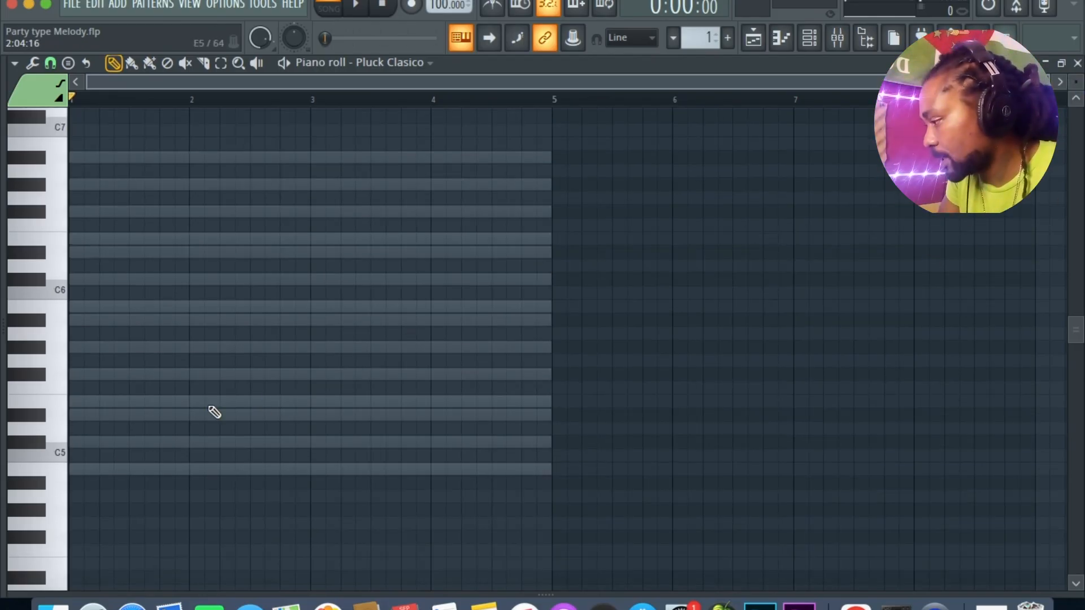
click(59, 477)
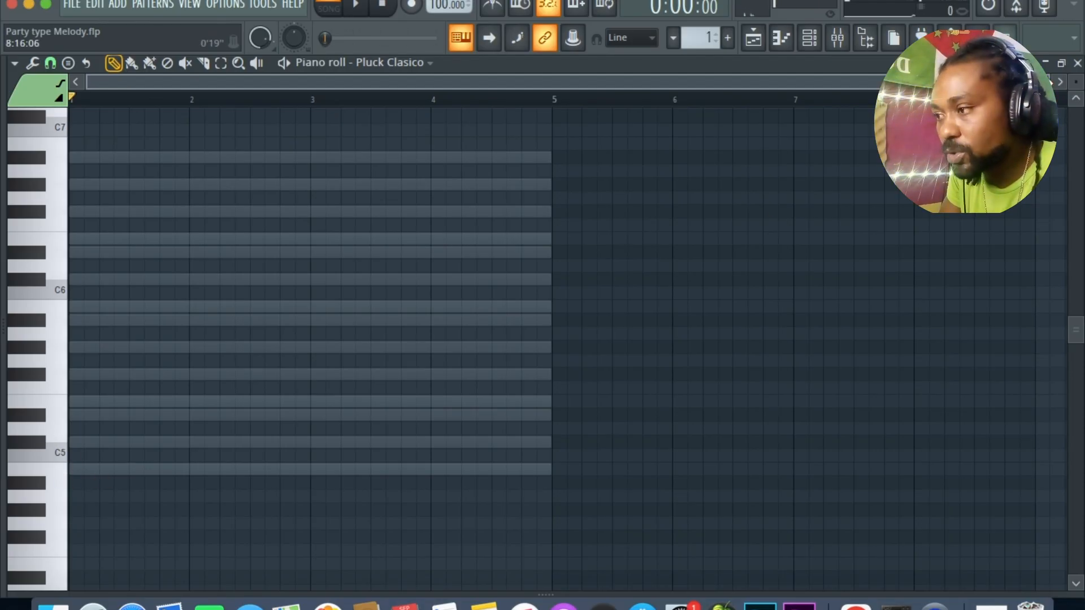
Check the scale notes in the Sampler's piano roll and return to the Pluck Clasico piano roll
click(809, 38)
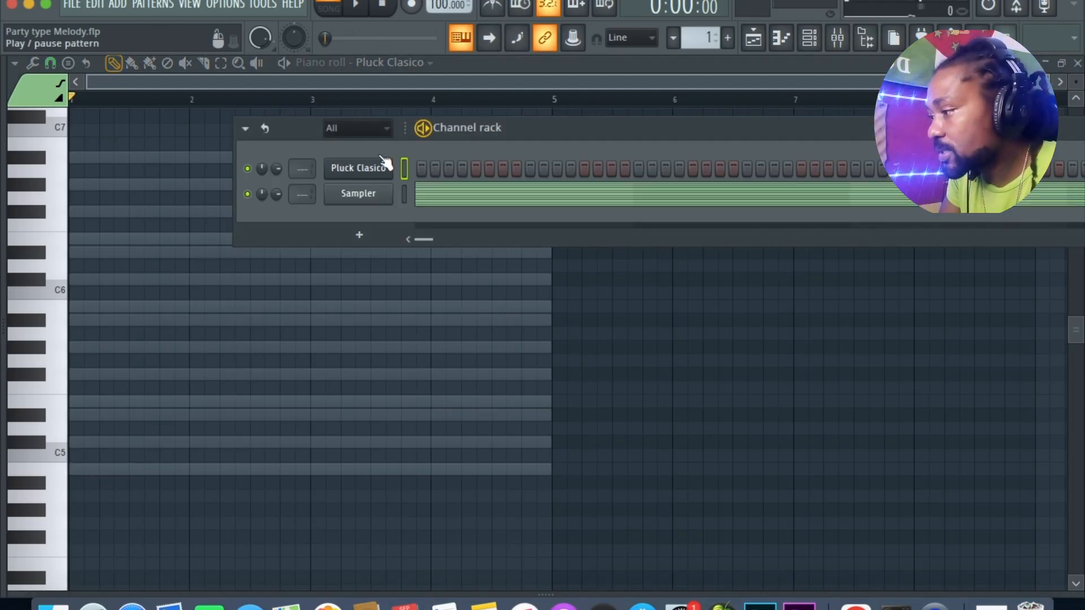
click(468, 200)
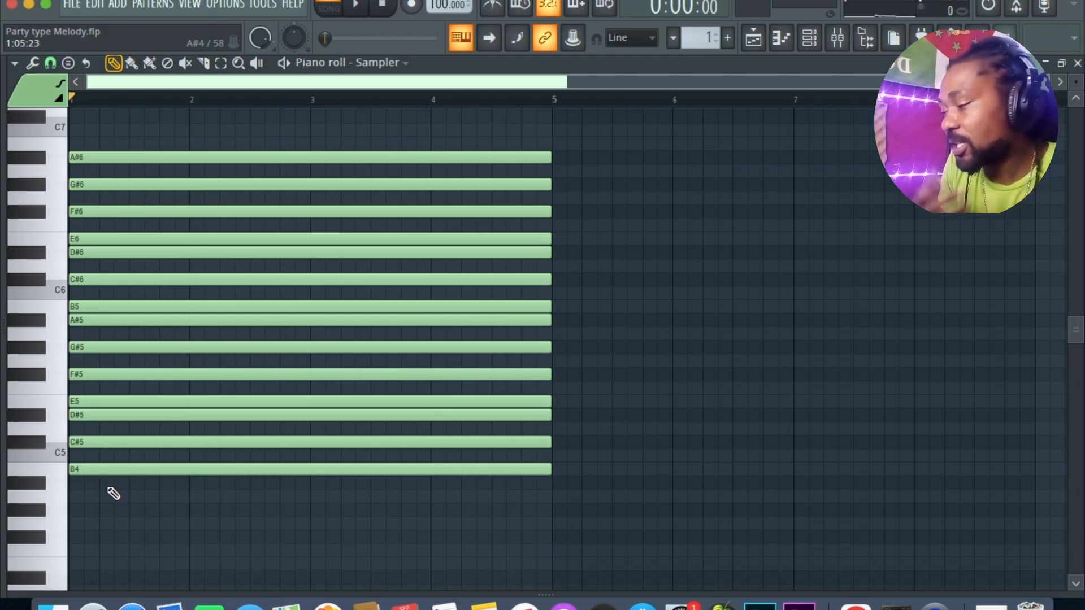
click(809, 38)
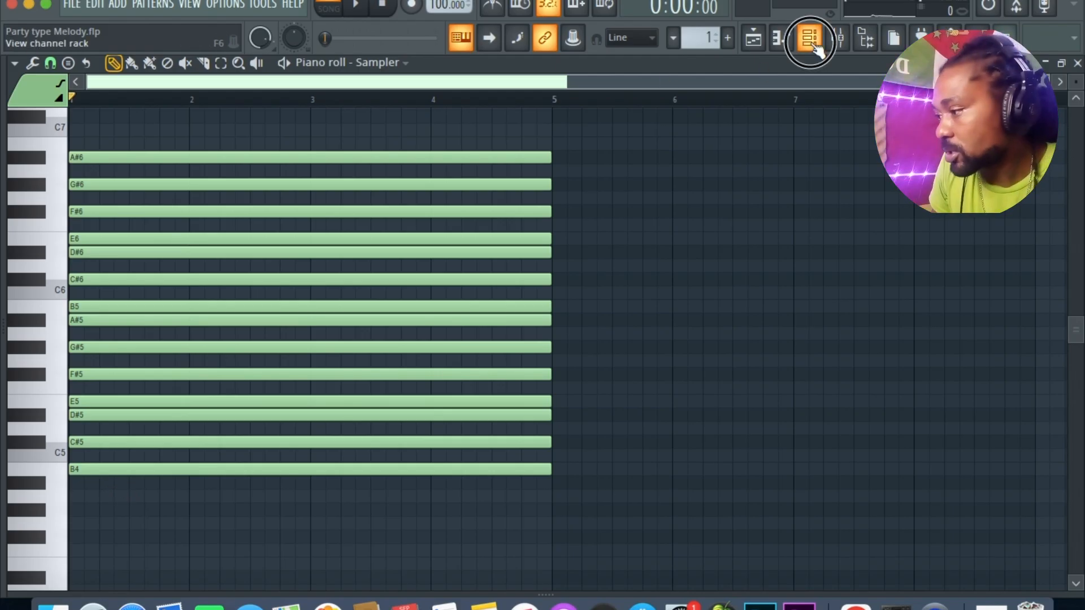
right_click(351, 168)
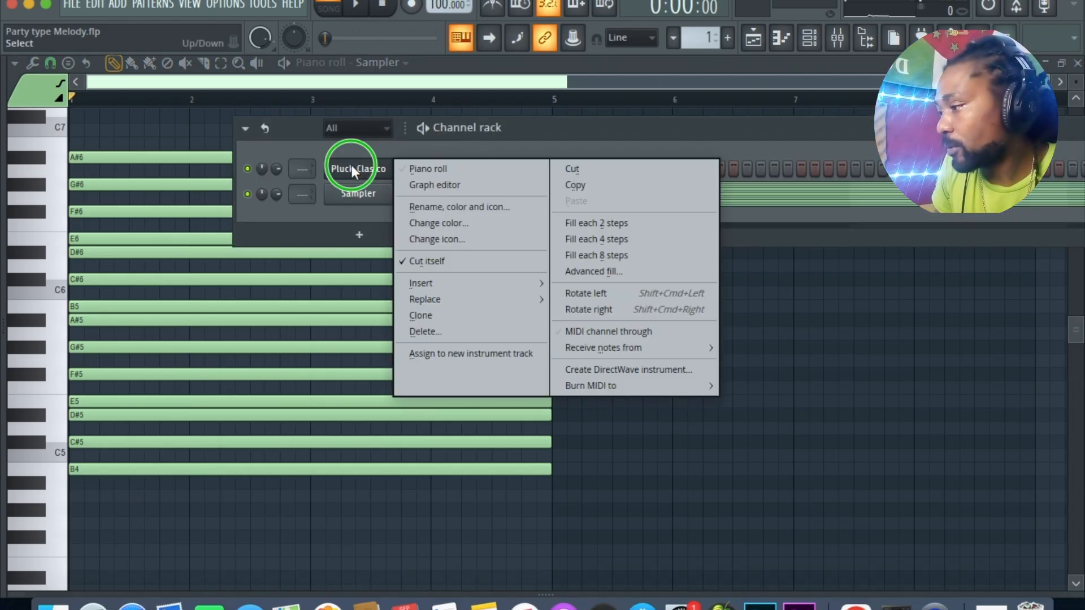
click(430, 169)
Draw a chord of B4, D#5 and F#5 at the start of bar 1, each note two steps long
click(85, 470)
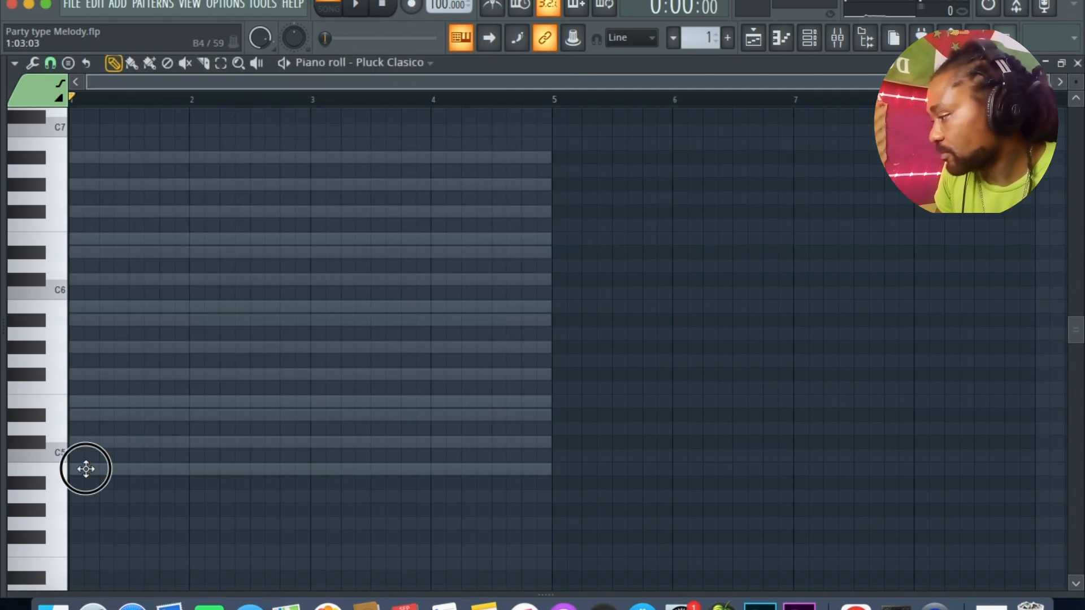
drag(544, 470, 85, 475)
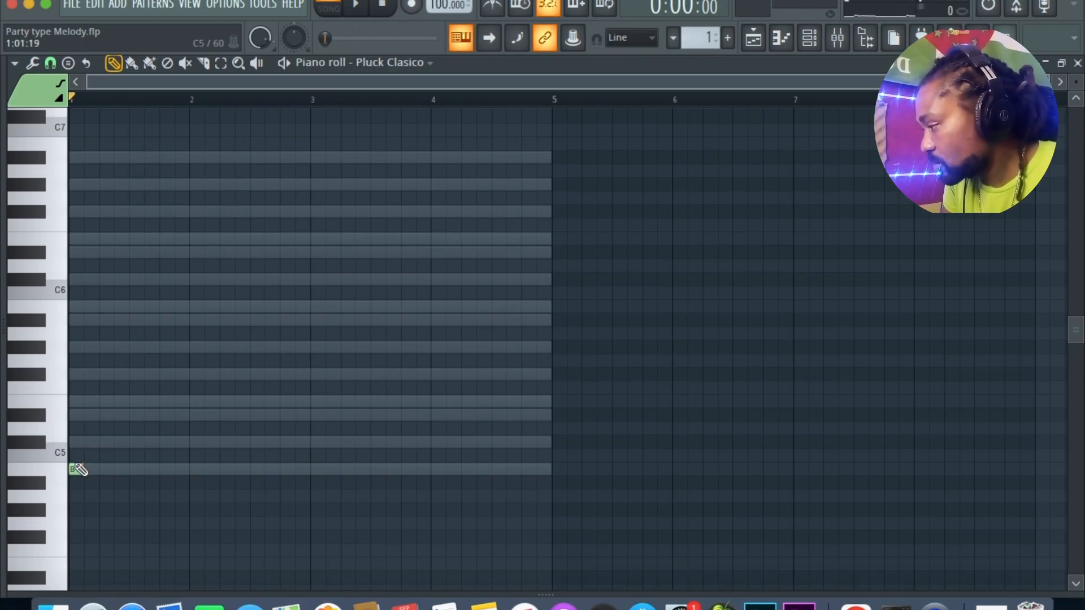
click(78, 418)
click(79, 375)
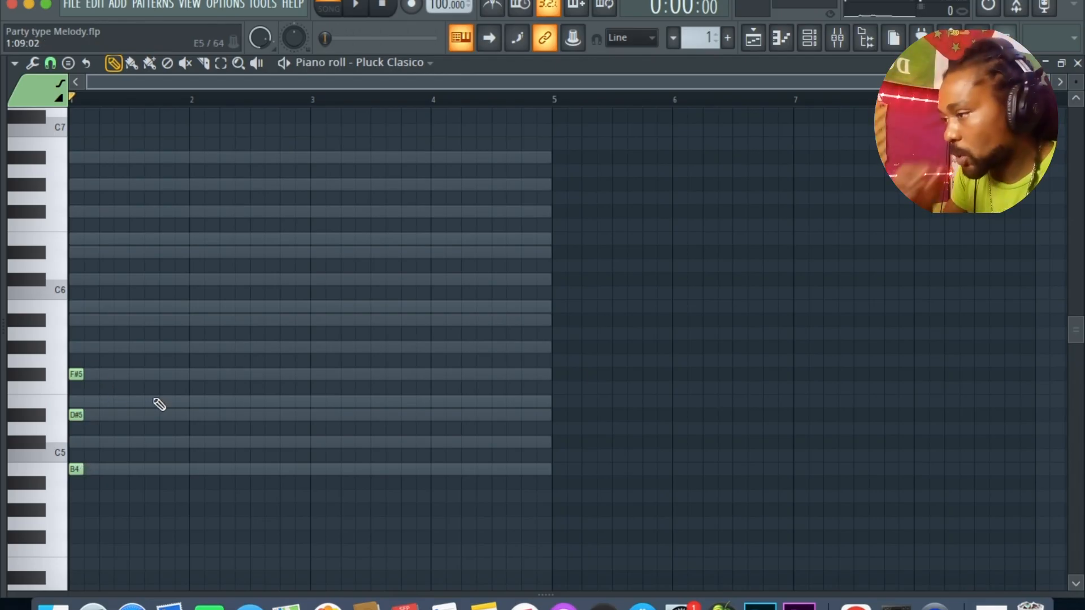
Play the pattern to listen to the chord at the start of bar 1
key(space)
key(space)
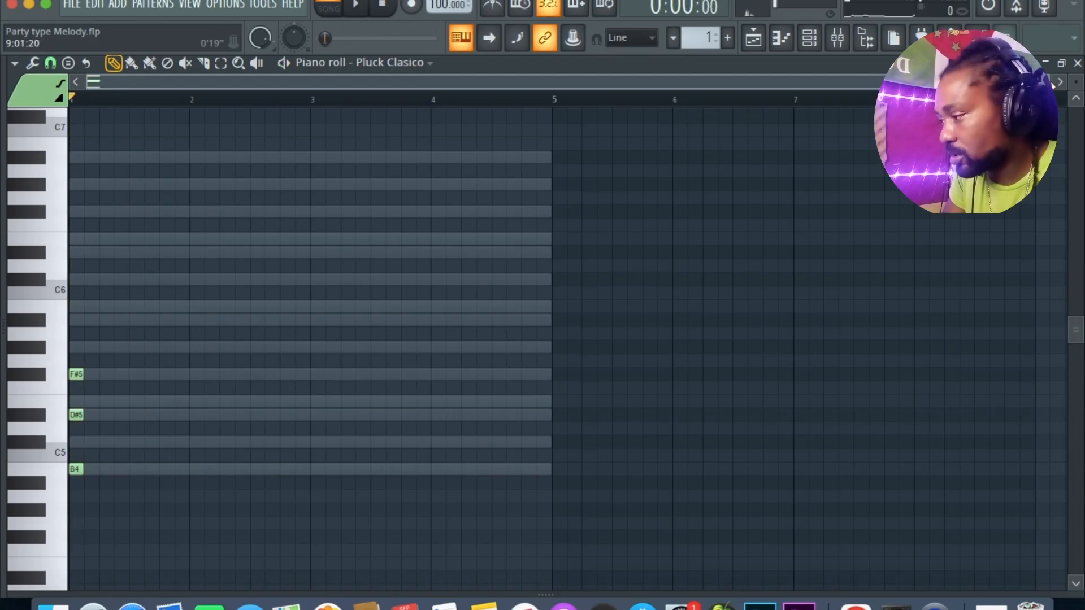
scroll(671, 328, up, 2)
key(space)
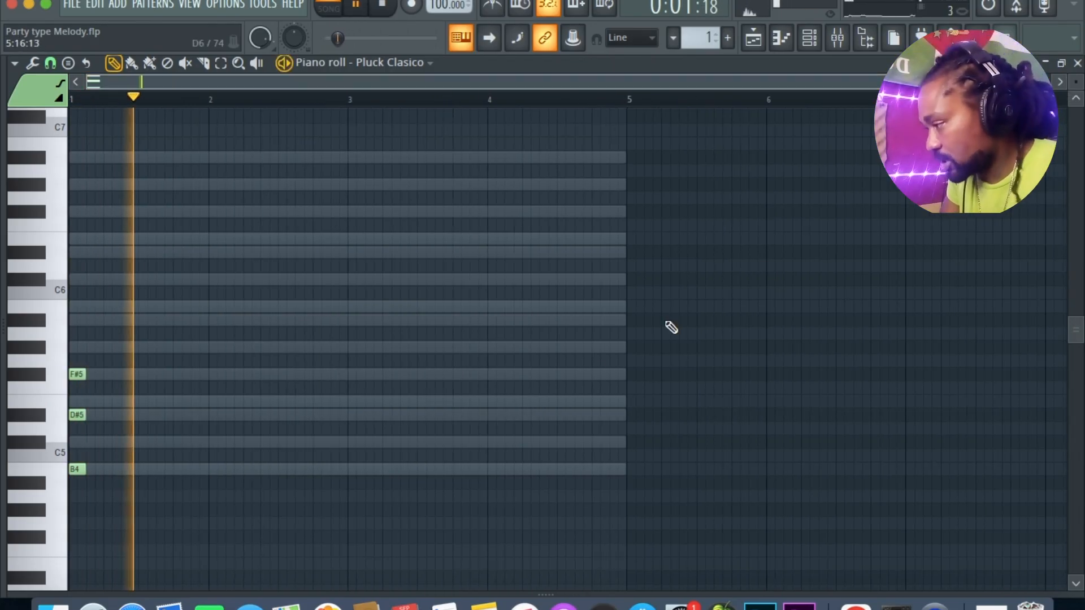
Draw a second chord of E5, G#5 and B5 at step 7 of bar 1 and play the pattern to hear it
key(space)
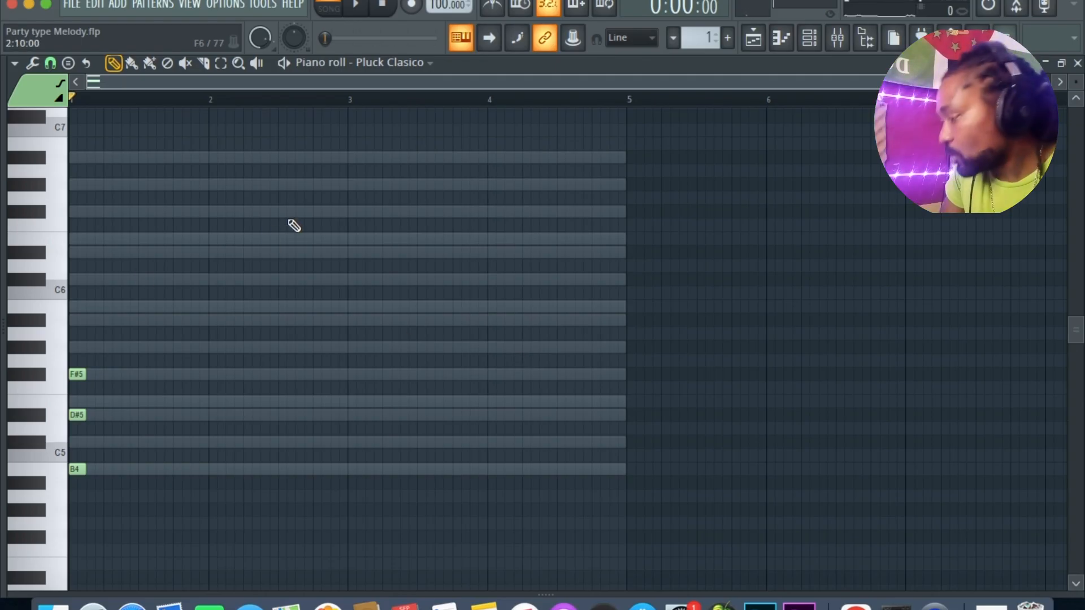
drag(942, 83, 983, 102)
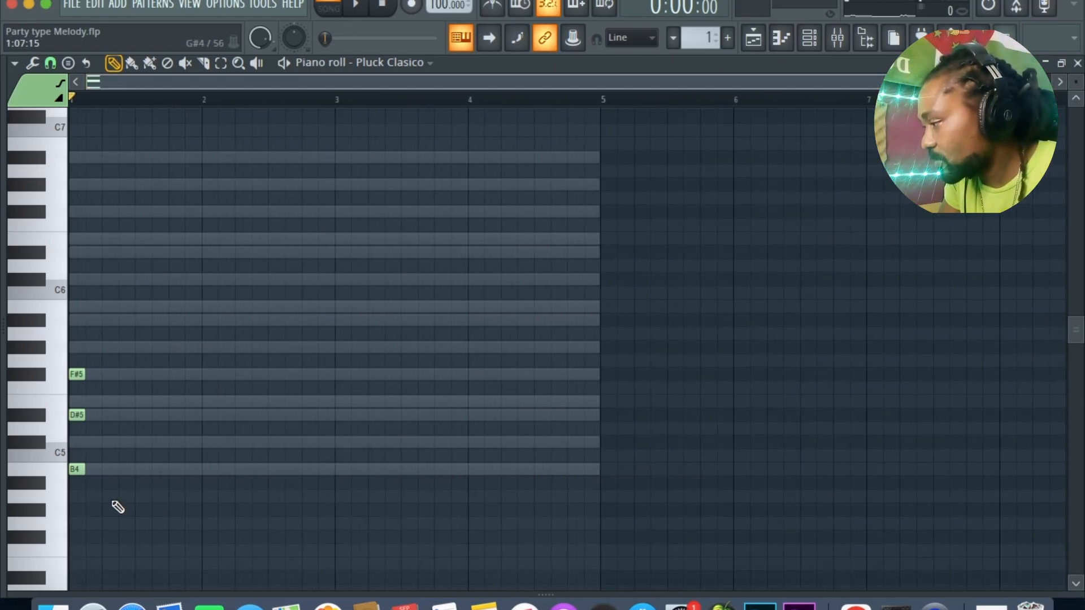
click(126, 401)
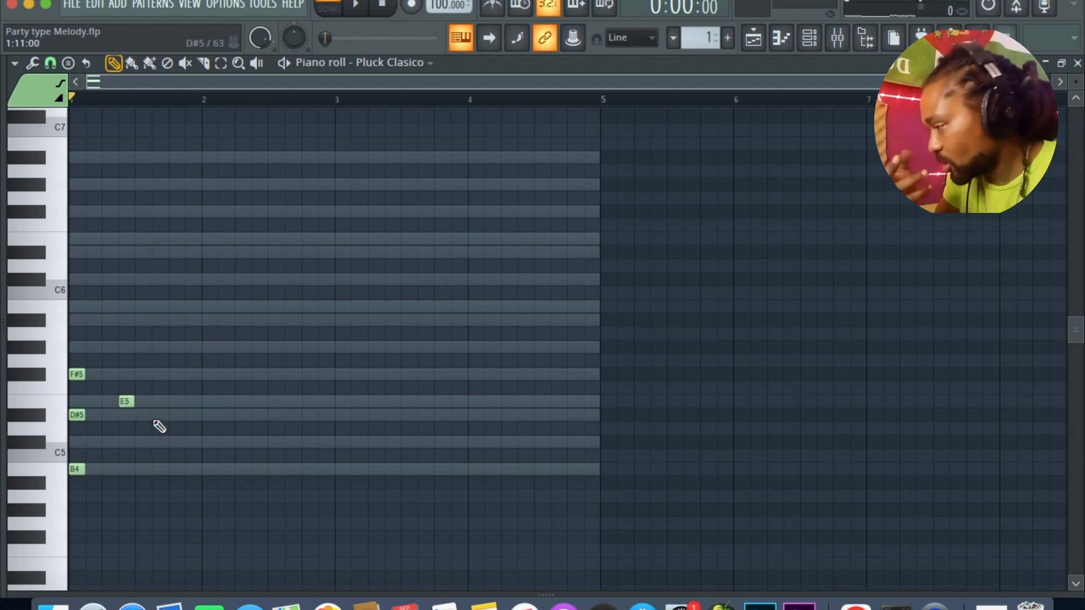
click(127, 346)
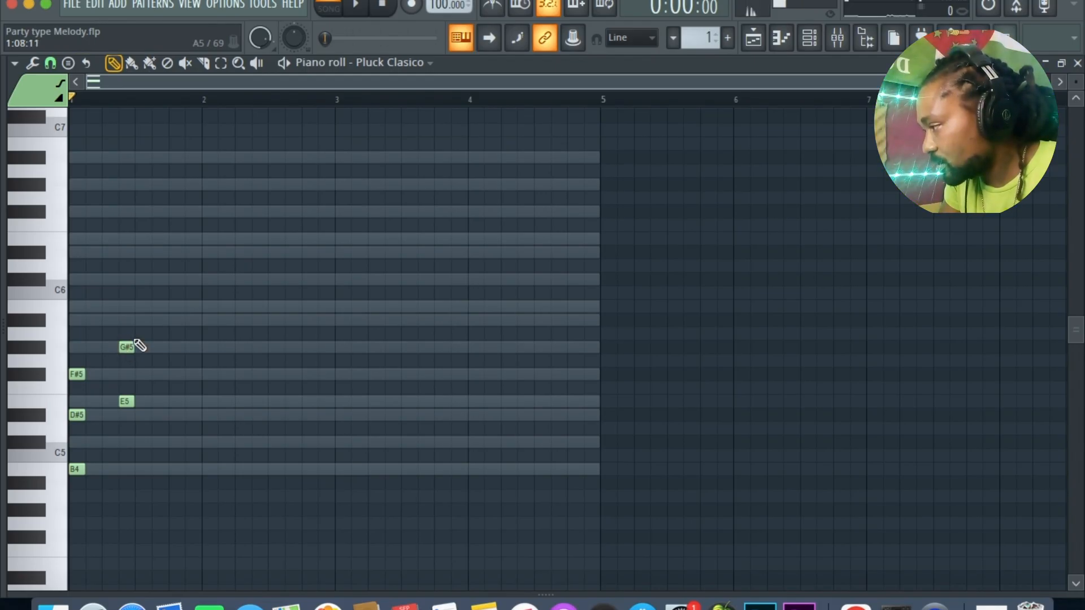
click(125, 308)
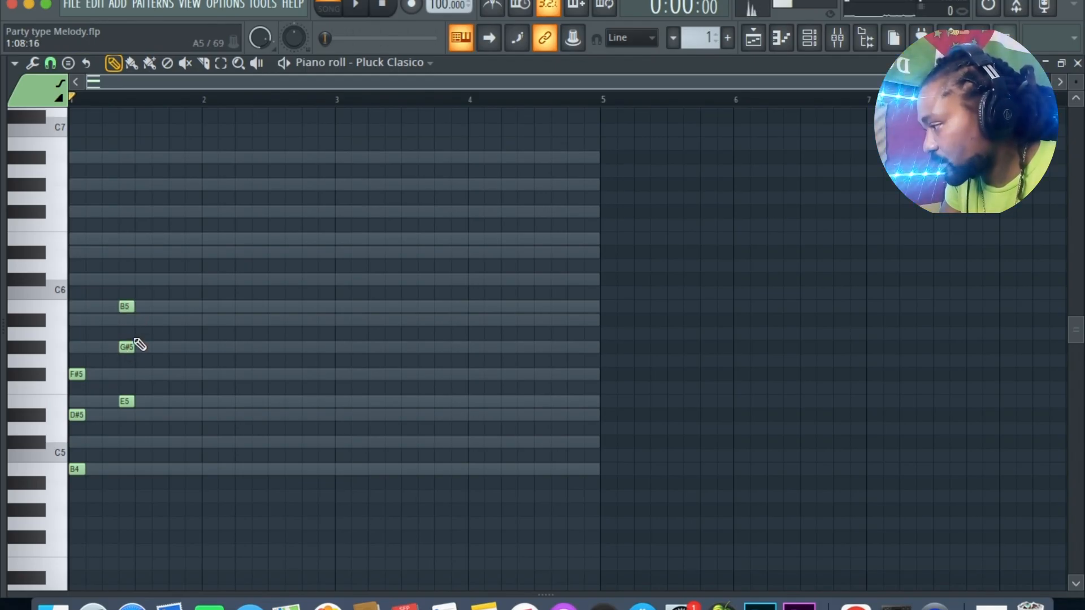
key(space)
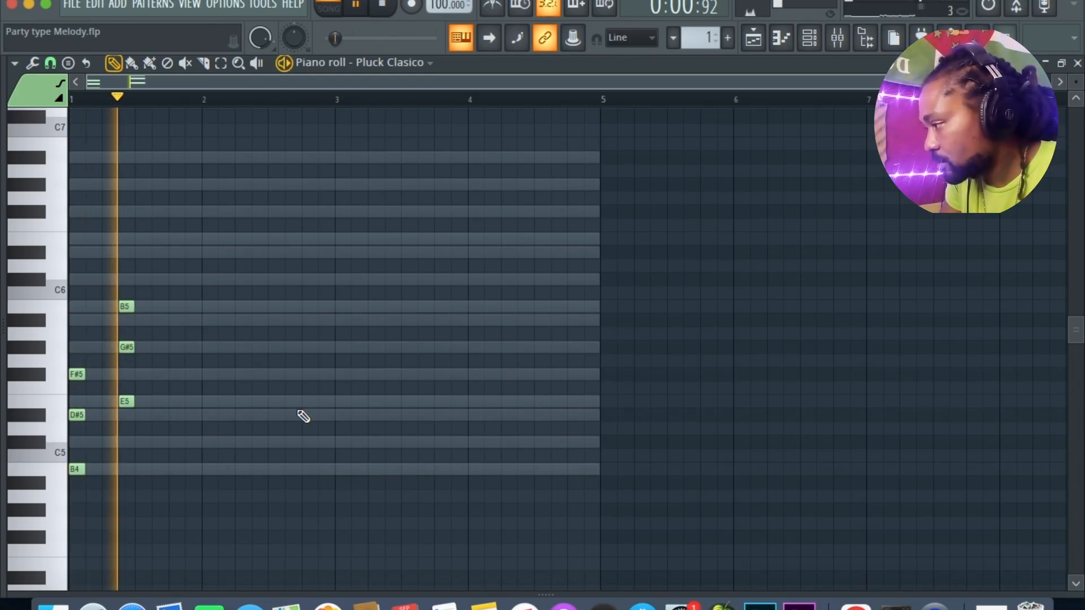
key(space)
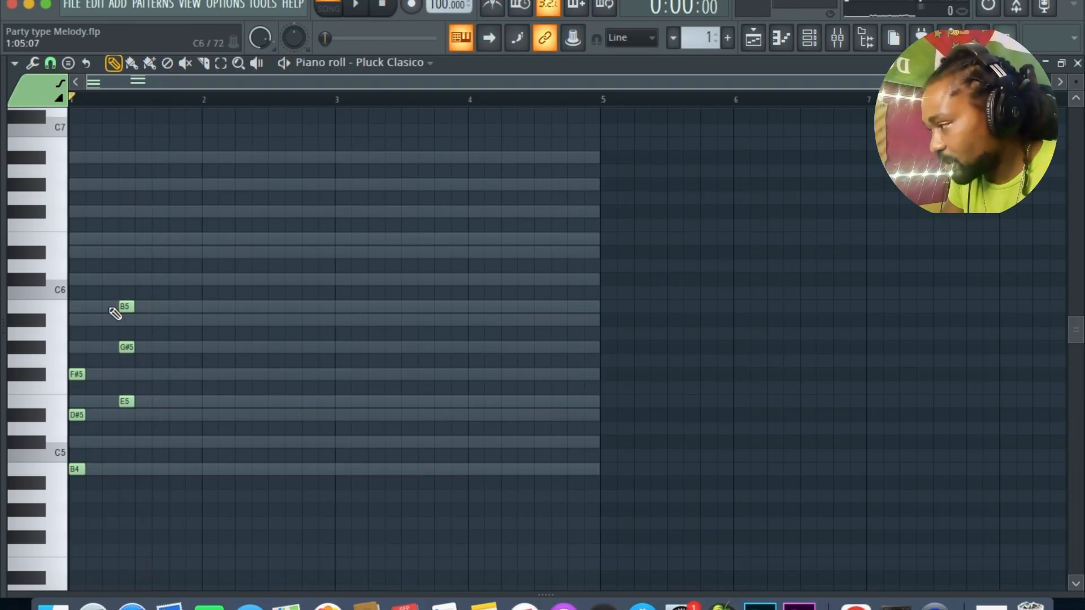
Move the second chord's B5 note down an octave to B4 and listen to the two chords
drag(126, 307, 121, 473)
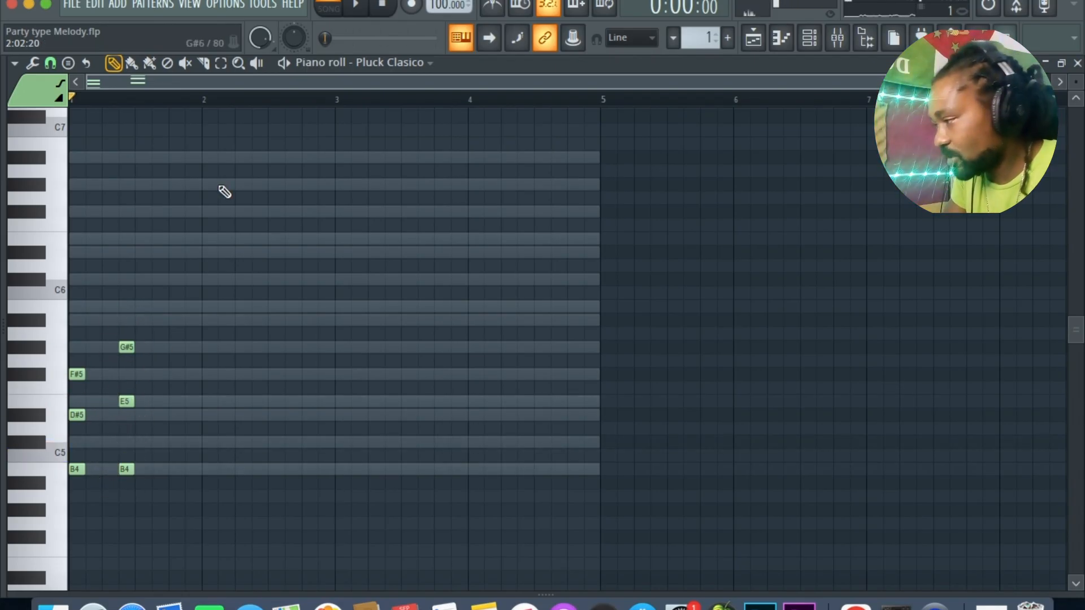
key(space)
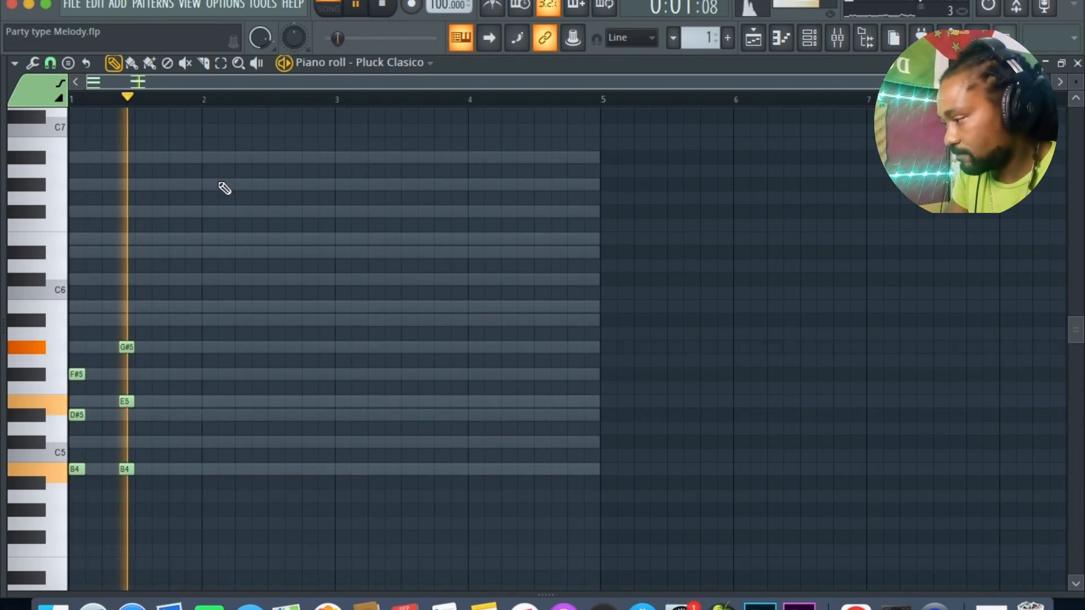
key(space)
key(space)
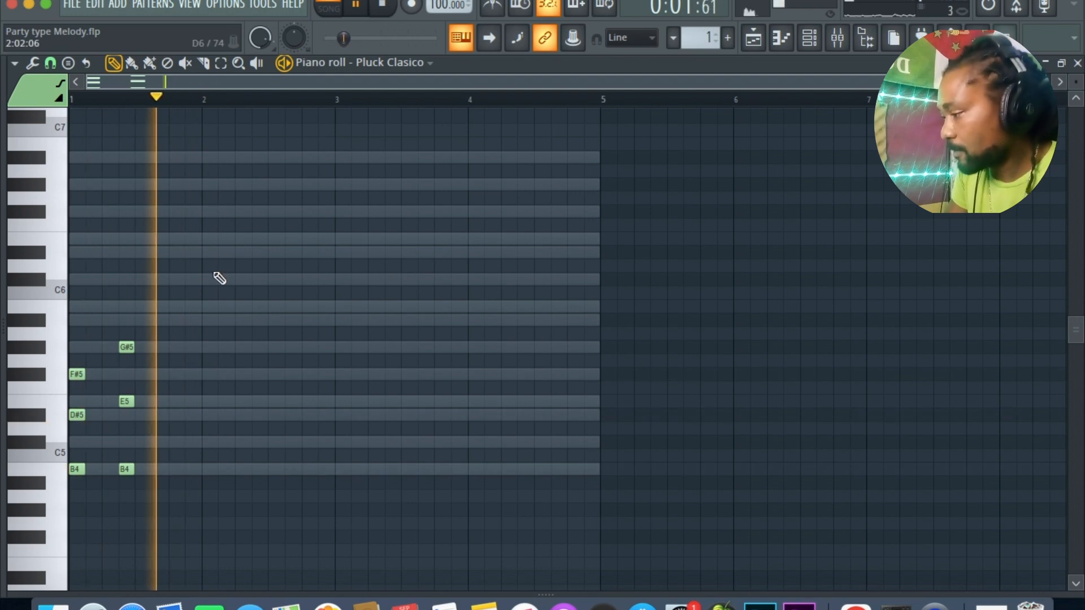
key(space)
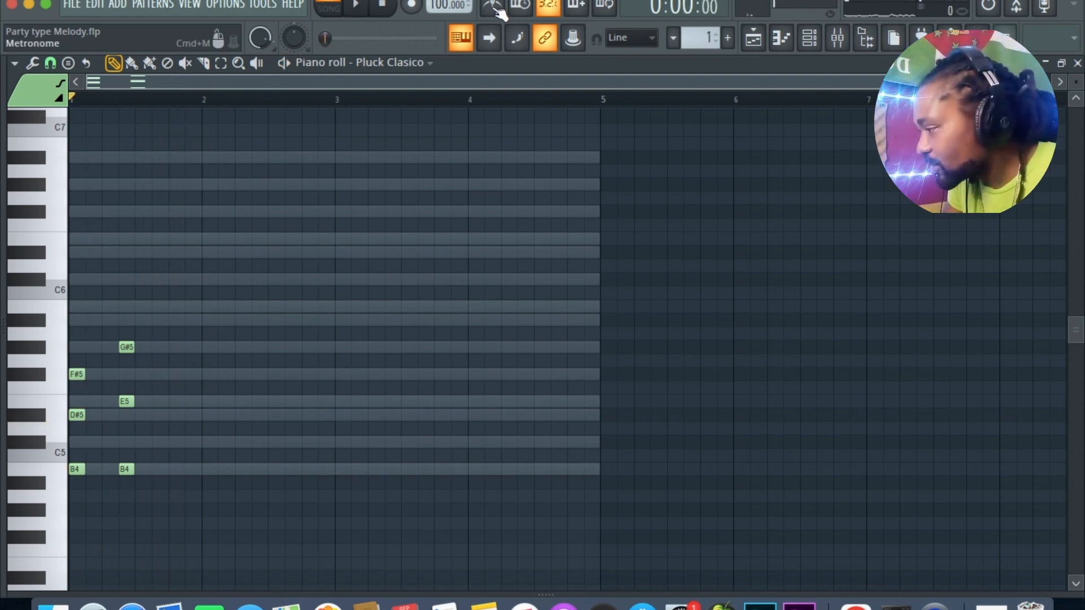
Draw a chord of C#5, F#5 and A#5 at the start of bar 2 and play the progression several times
key(space)
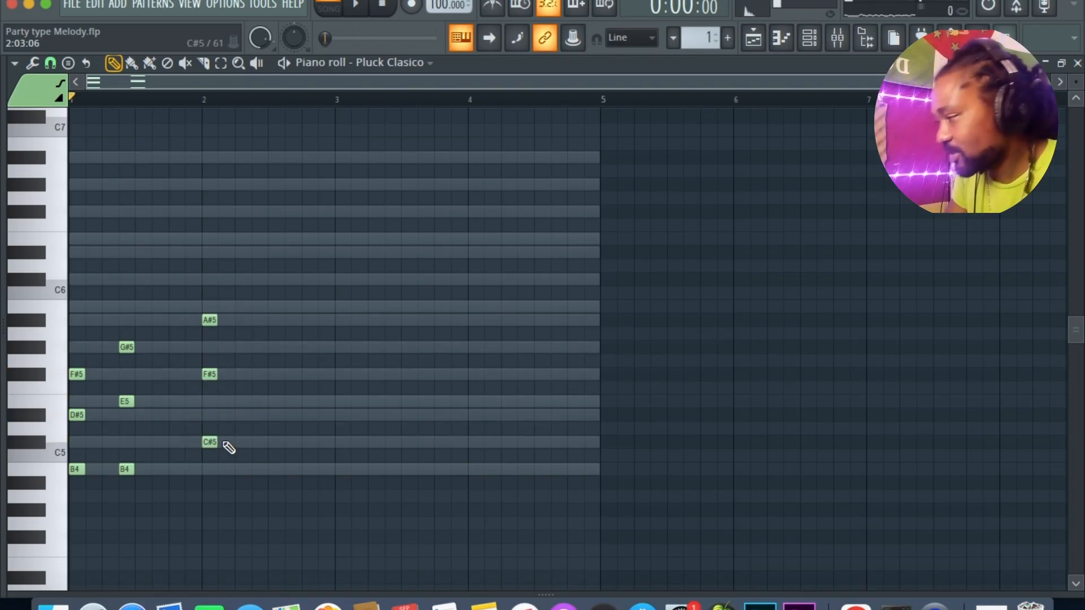
key(space)
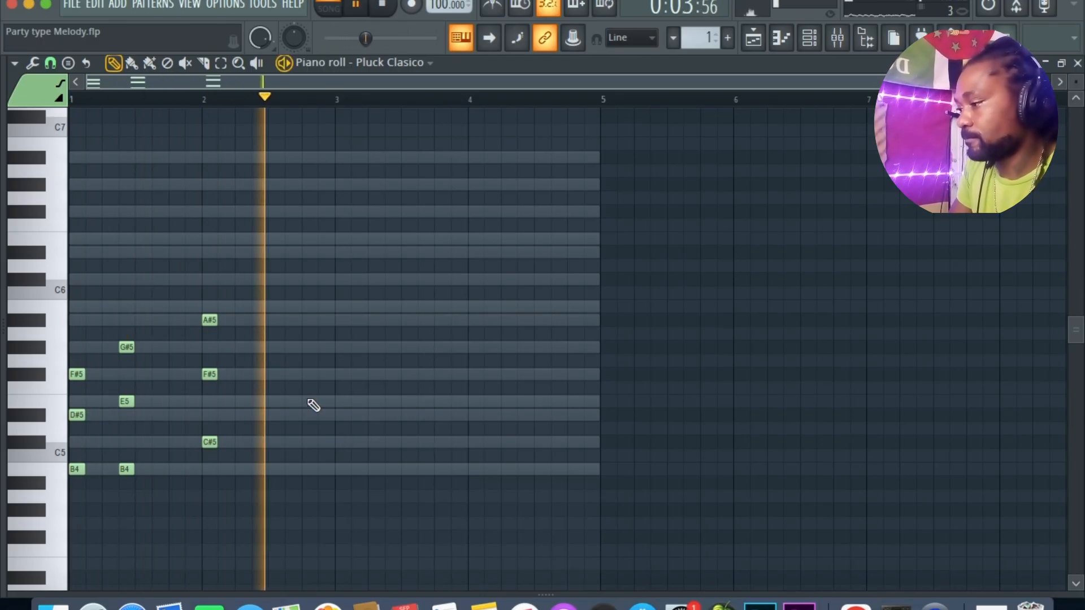
key(space)
key(space)
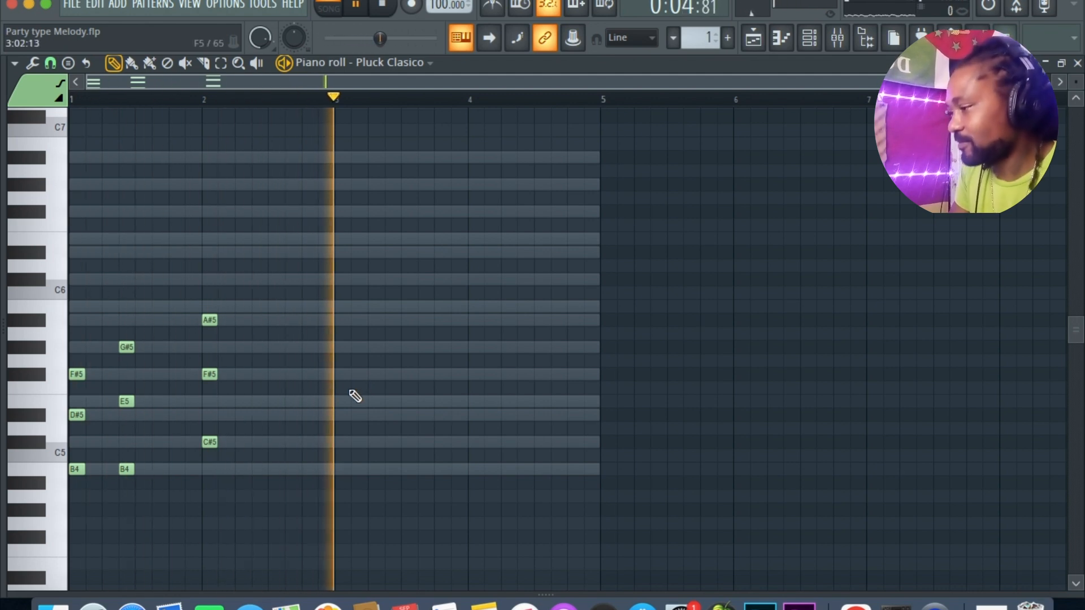
key(space)
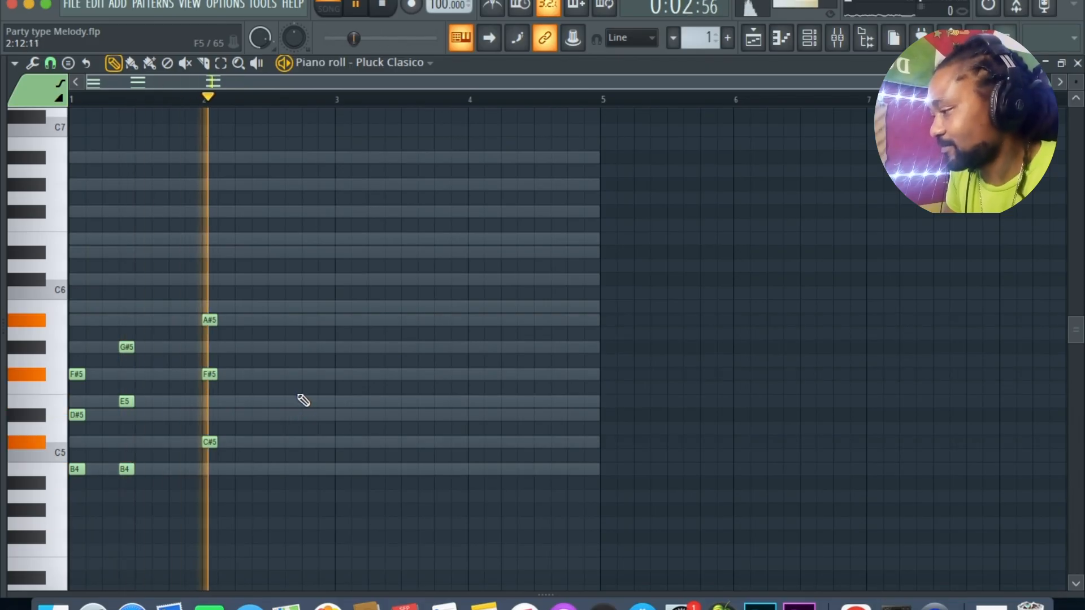
key(space)
key(space)
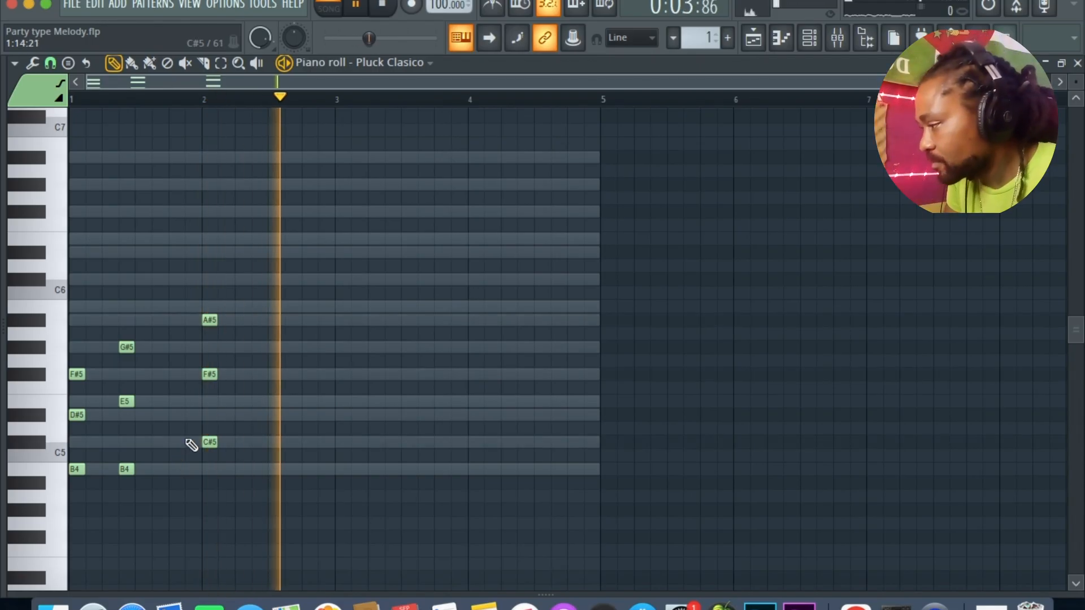
Draw a B4, E5 and G#5 chord at step 7 of bar 2, play it back and duplicate it at step 13
key(space)
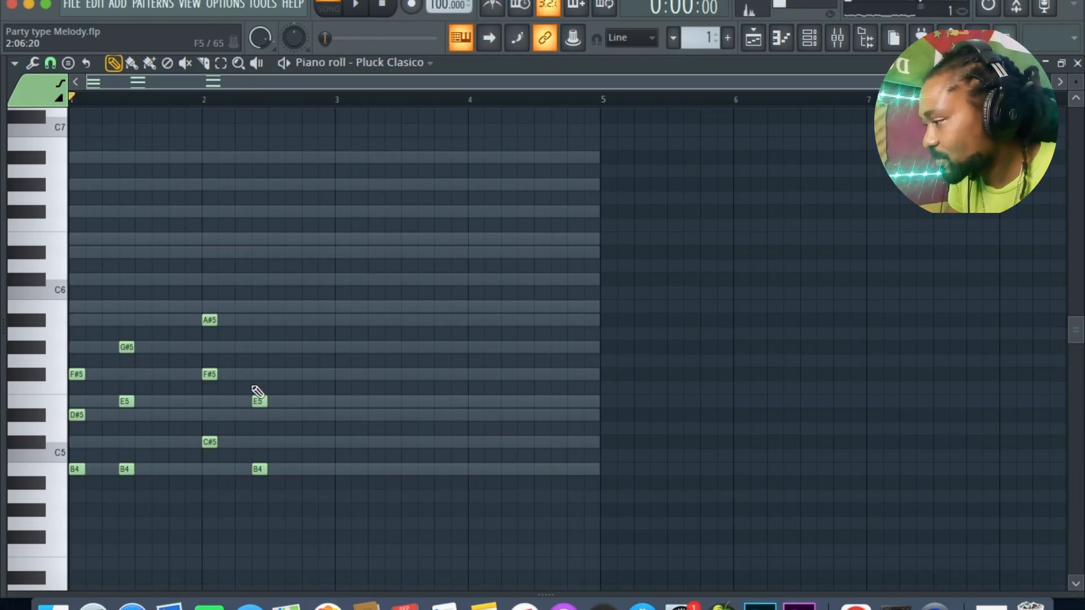
key(space)
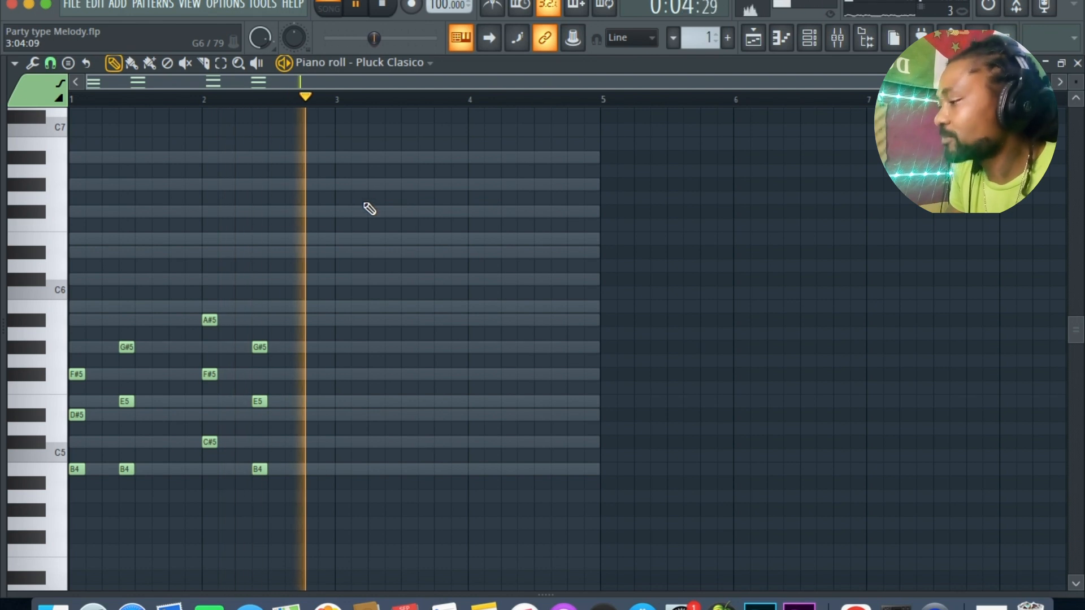
click(220, 63)
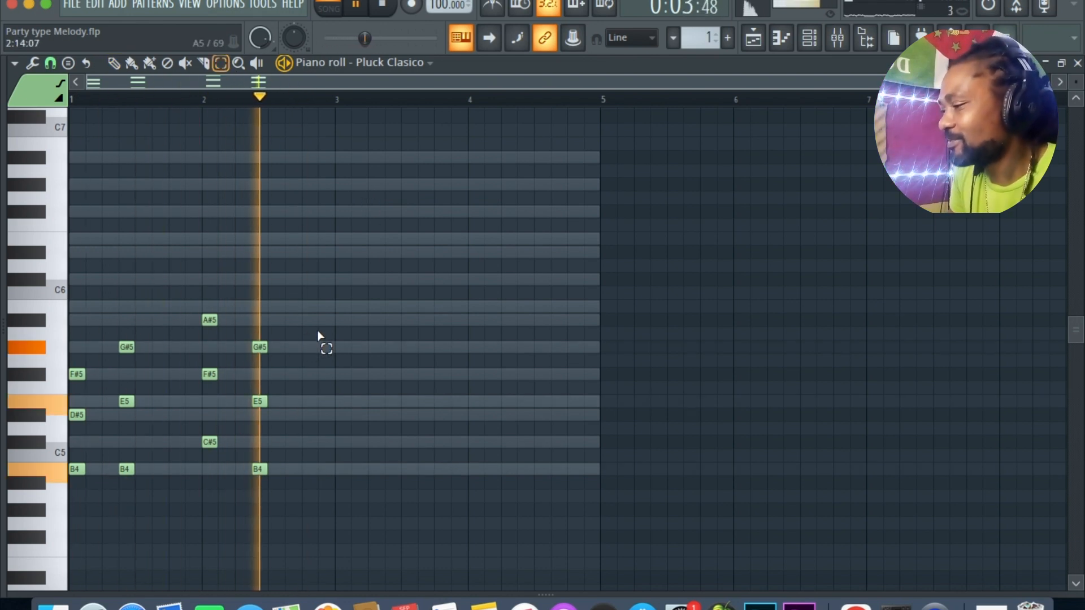
key(space)
drag(295, 330, 252, 486)
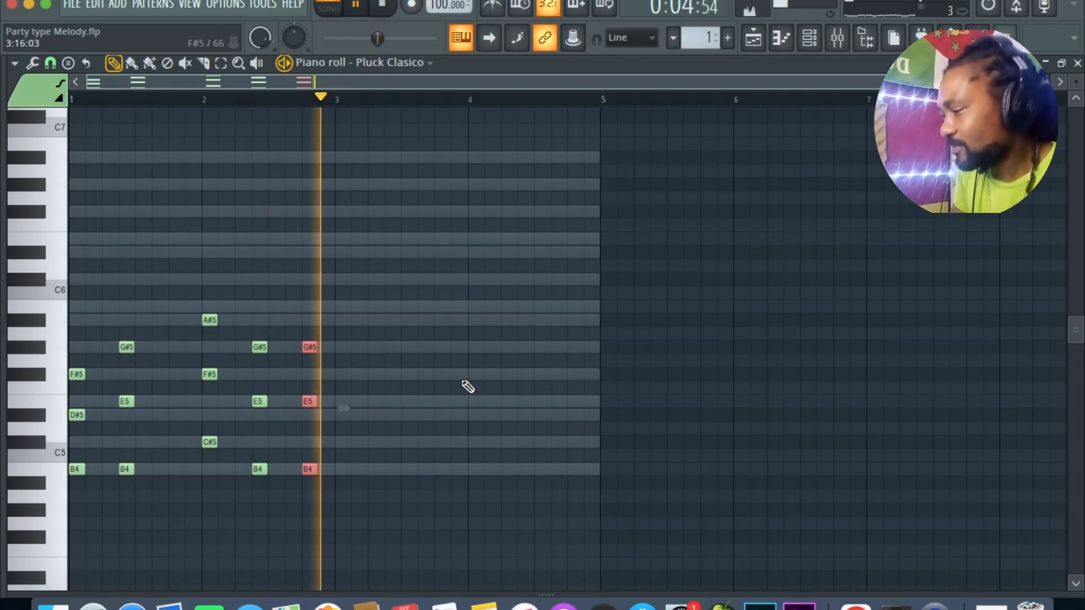
key(space)
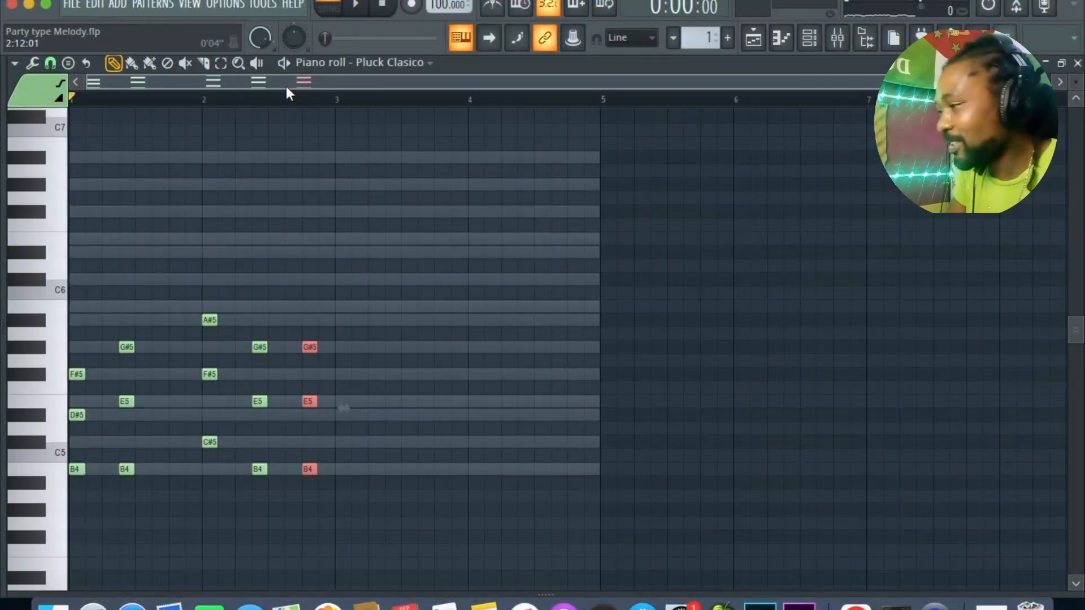
Select all the chords in bars 1 and 2, duplicate them into bars 3 and 4, and play the full pattern
click(259, 64)
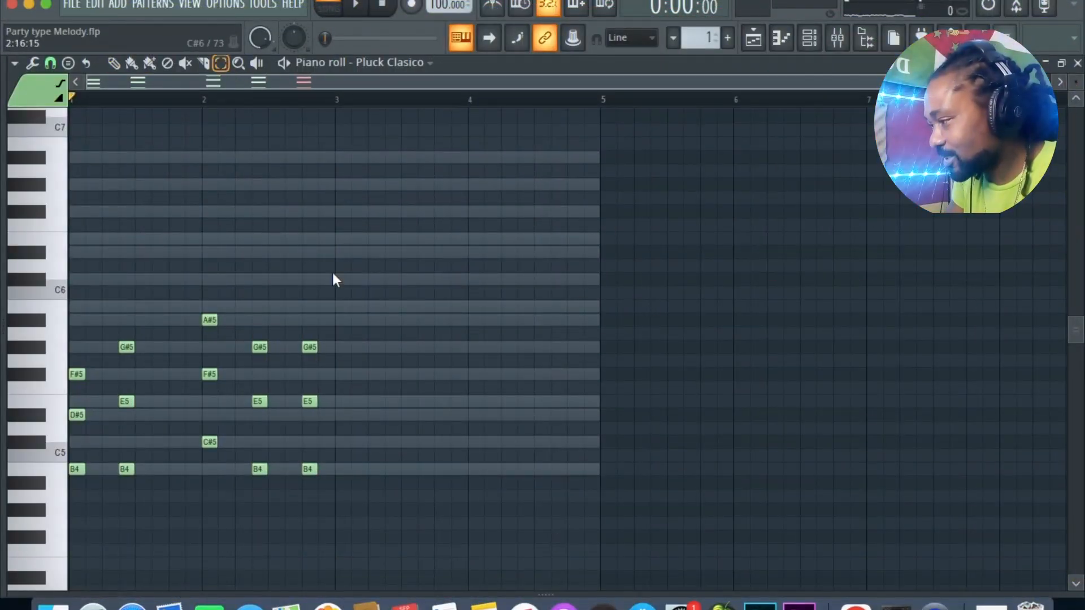
drag(224, 283, 54, 501)
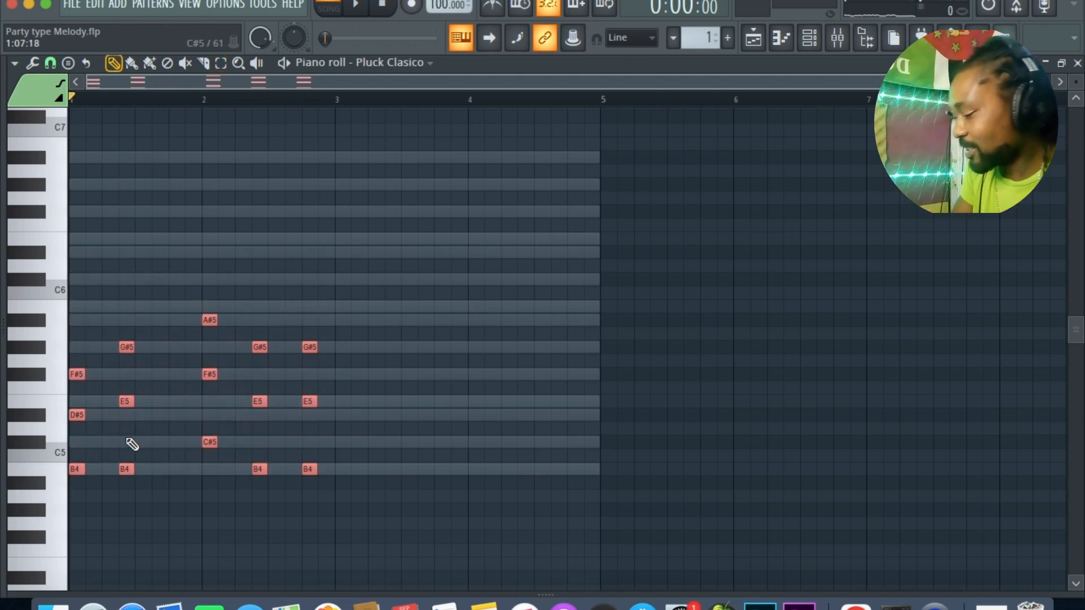
drag(76, 469, 343, 478)
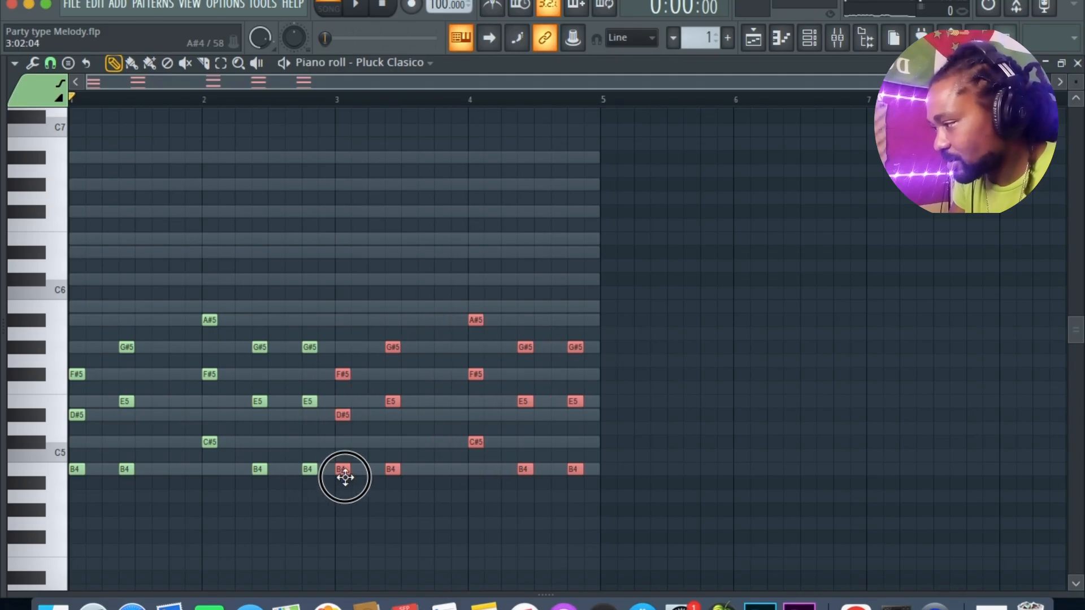
key(space)
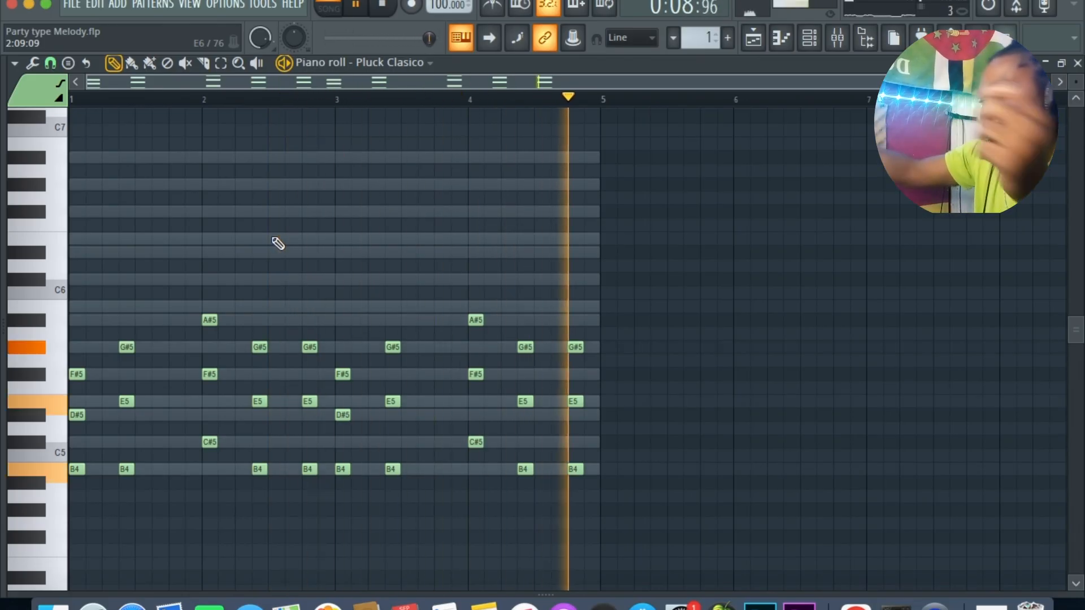
key(space)
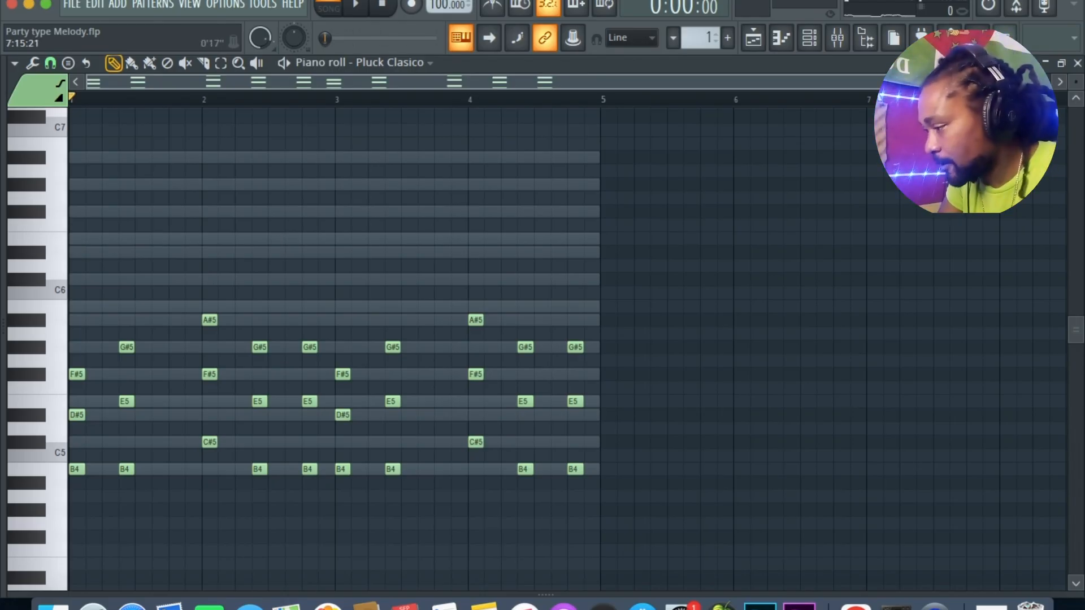
Add low root notes B3, E4 and F#4 under the first three chords and listen to the result
scroll(792, 304, down, 4)
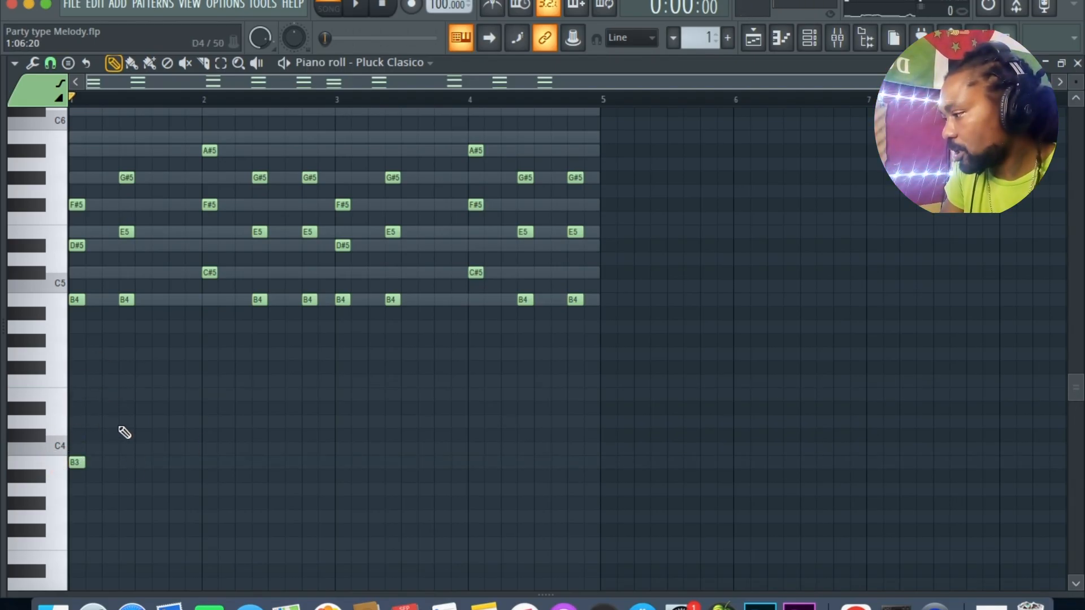
drag(125, 424, 120, 393)
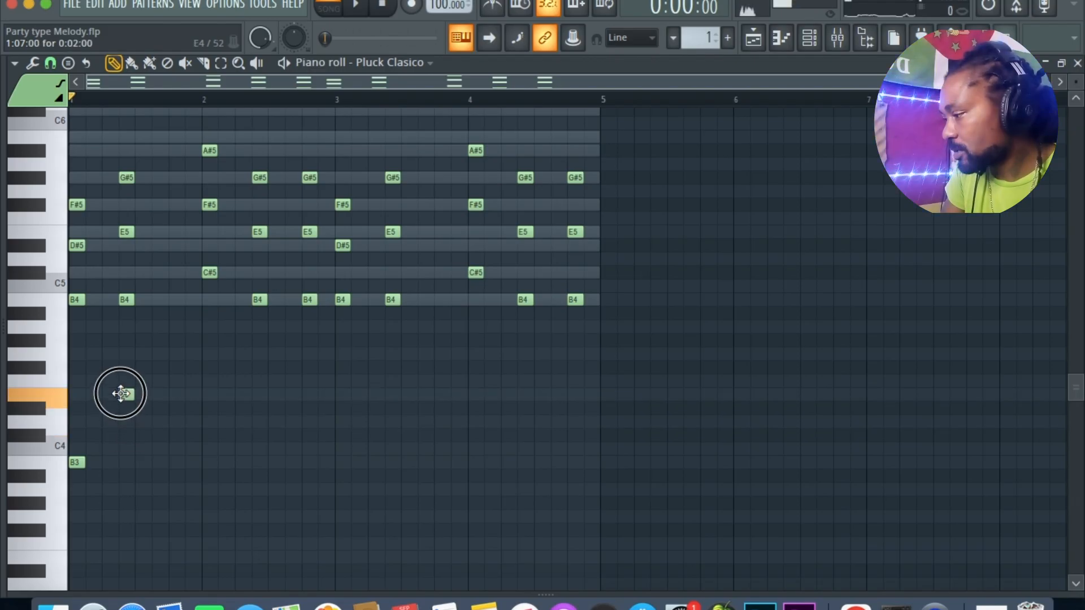
key(space)
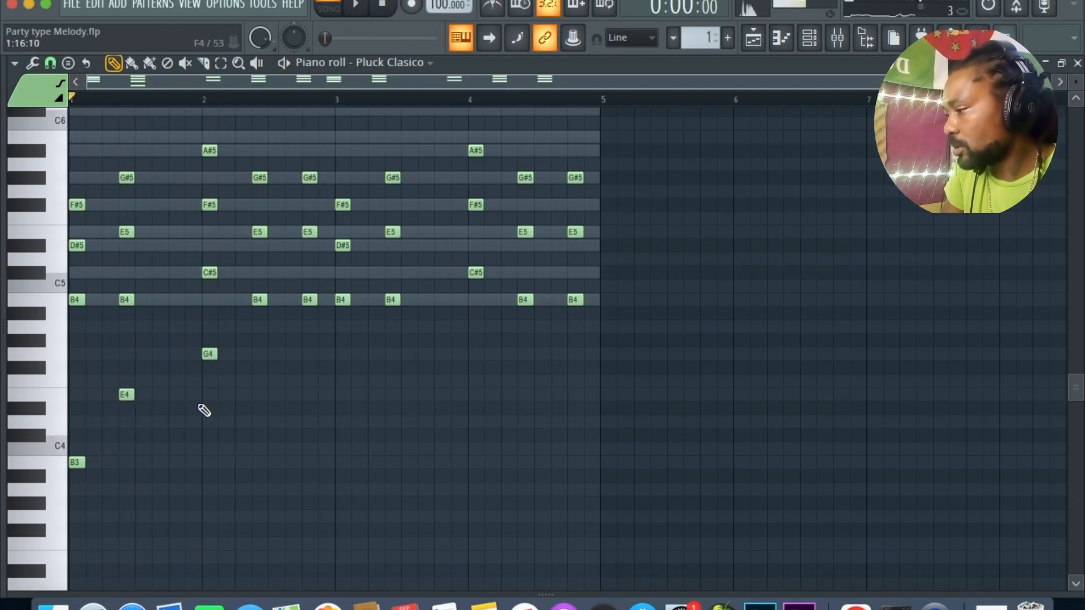
key(space)
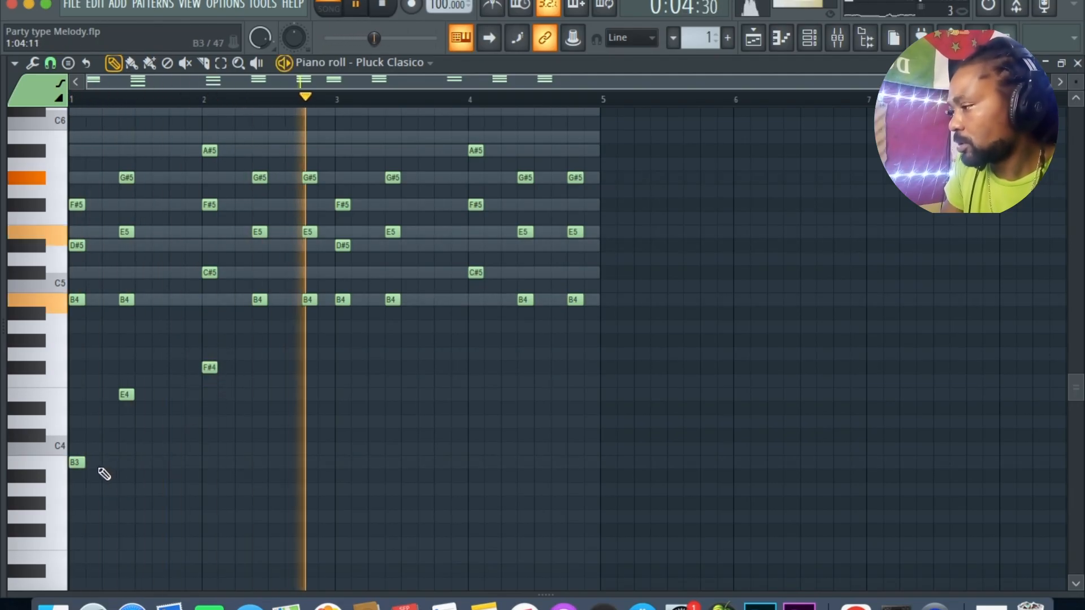
key(space)
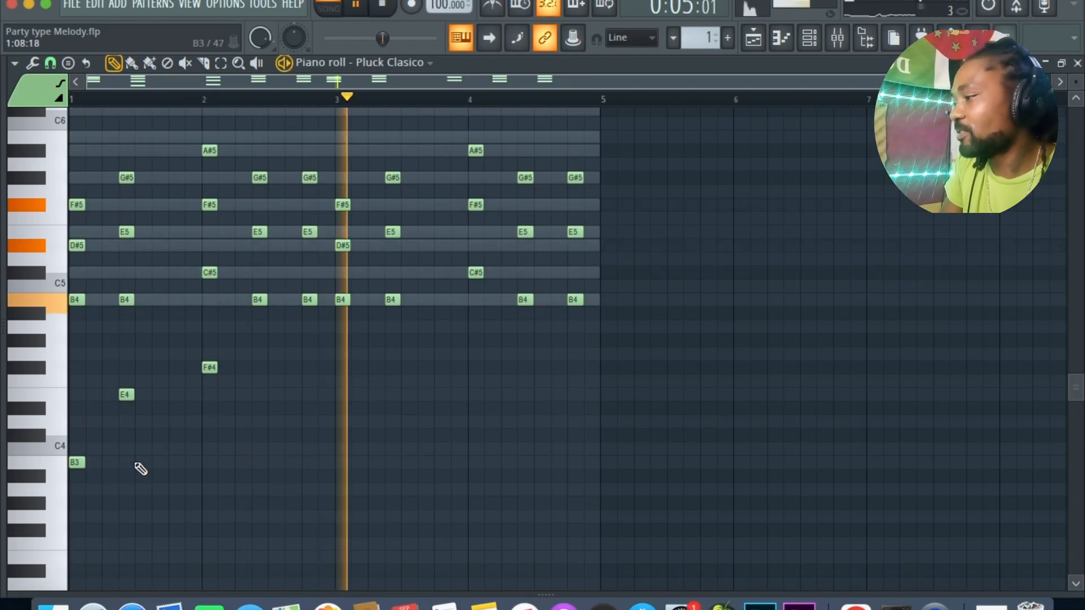
key(space)
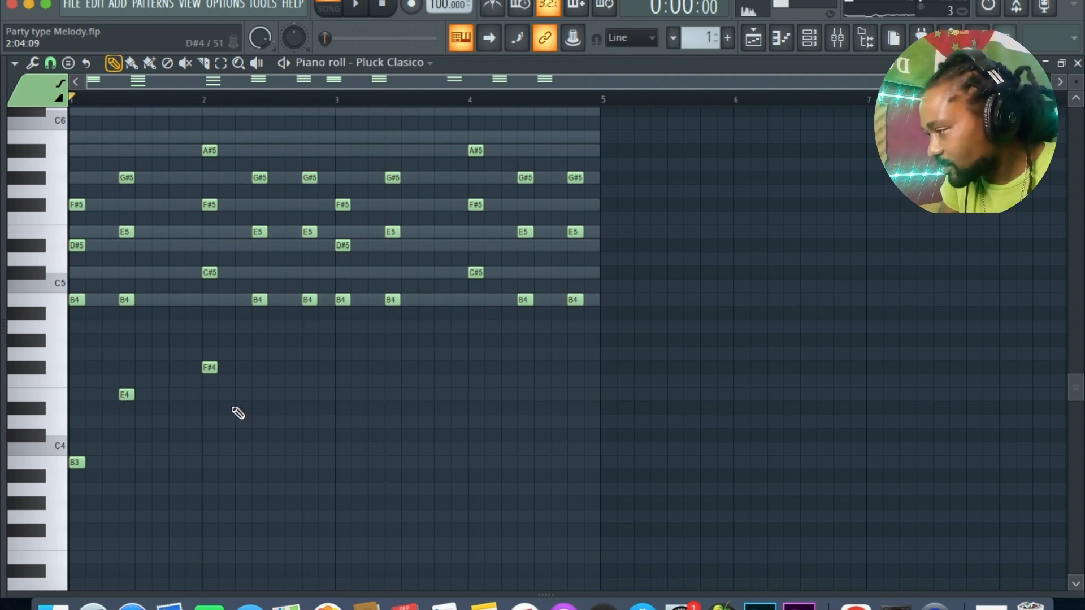
Add E4 root notes under bar 2's last two chords, then duplicate all the root notes into bars 3 and 4
key(space)
click(221, 64)
mouse_move(331, 355)
mouse_down()
mouse_move(224, 357)
mouse_move(22, 520)
mouse_up()
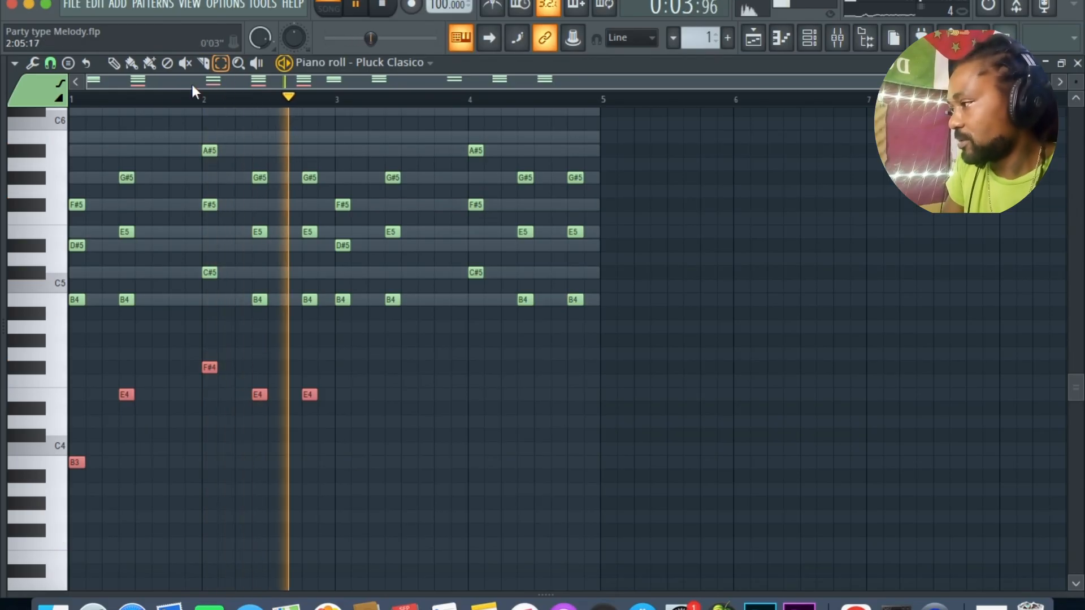
click(113, 64)
key(space)
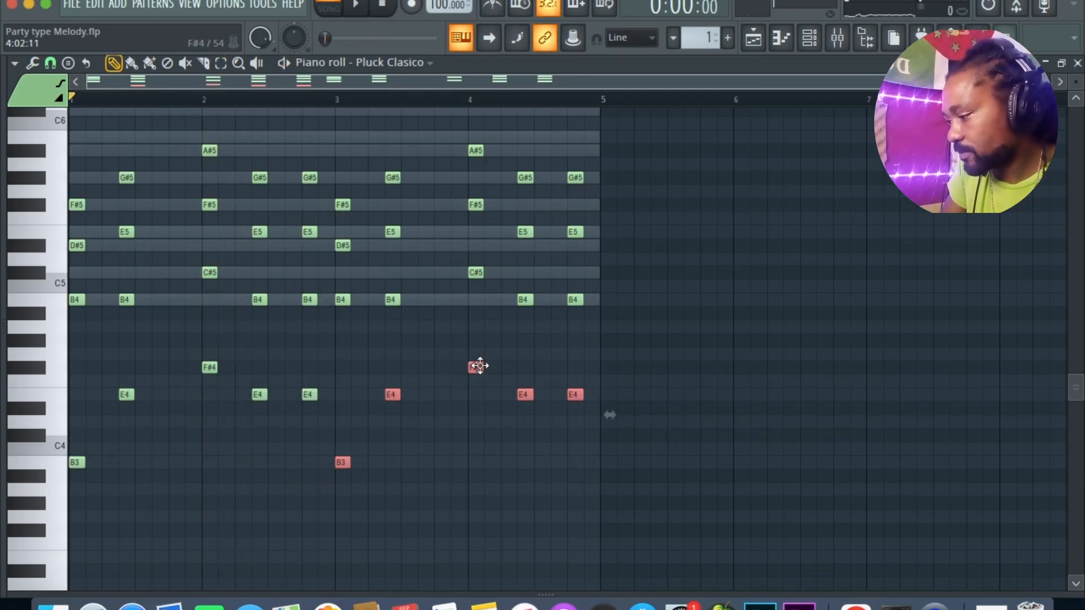
Strum all the chords with a slight start-time offset, accept it, and play the pattern back
key(alt+s)
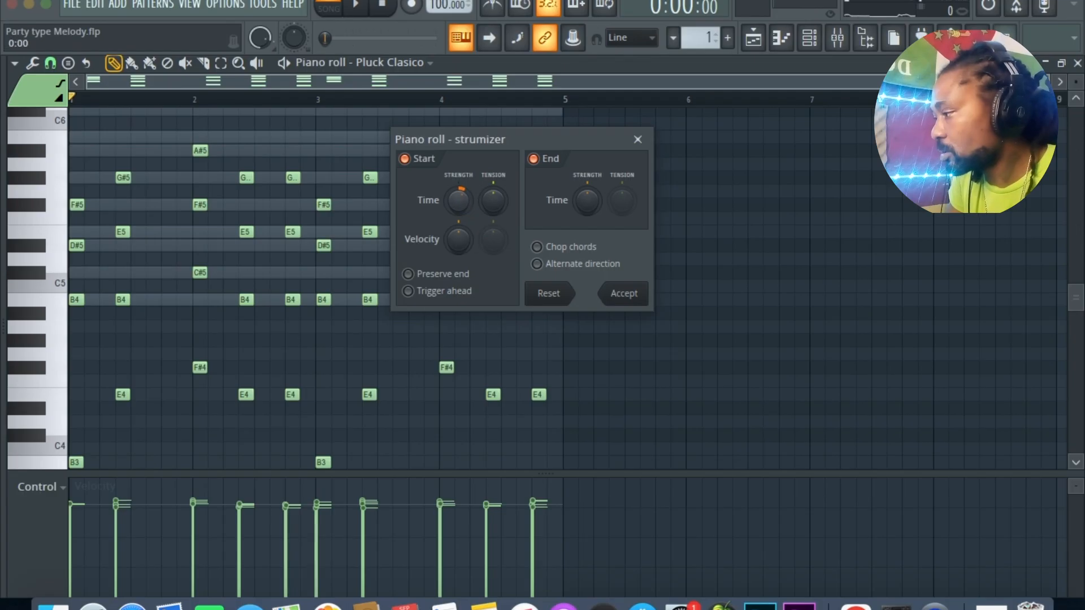
key(space)
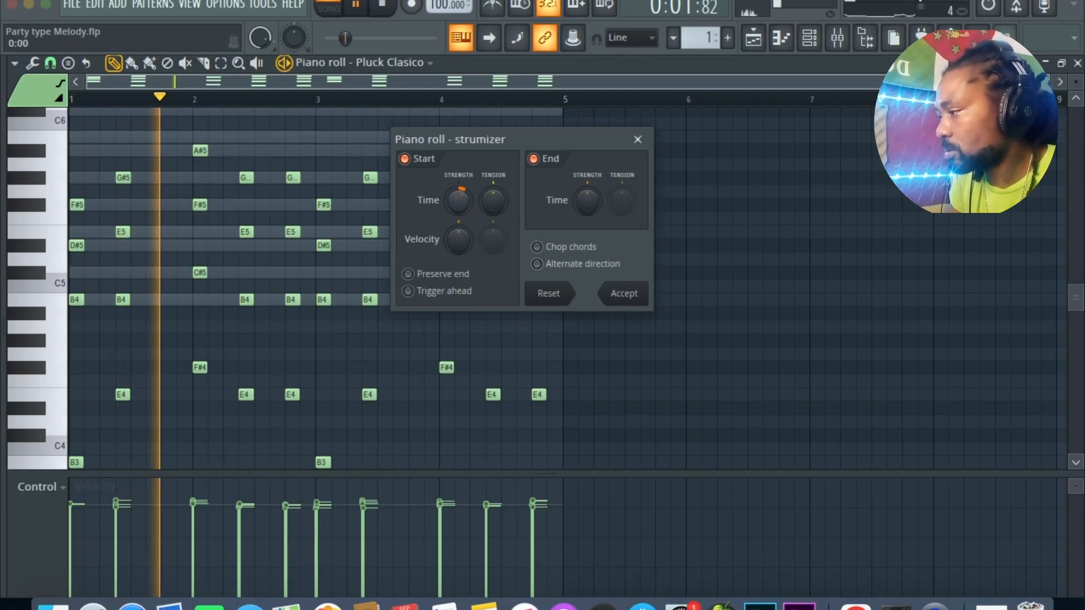
click(622, 294)
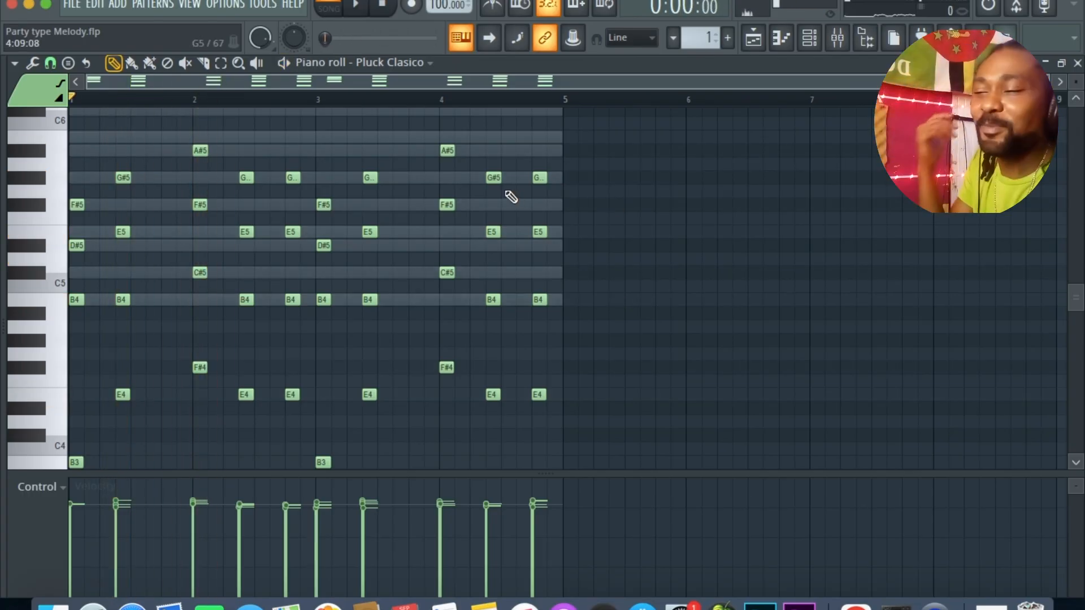
drag(1055, 83, 826, 123)
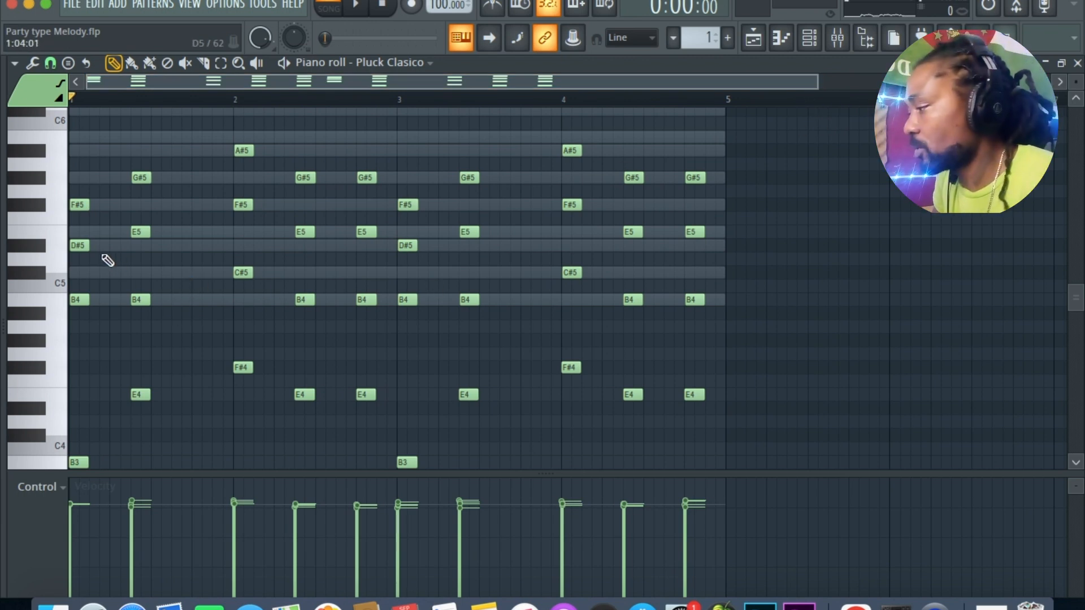
key(space)
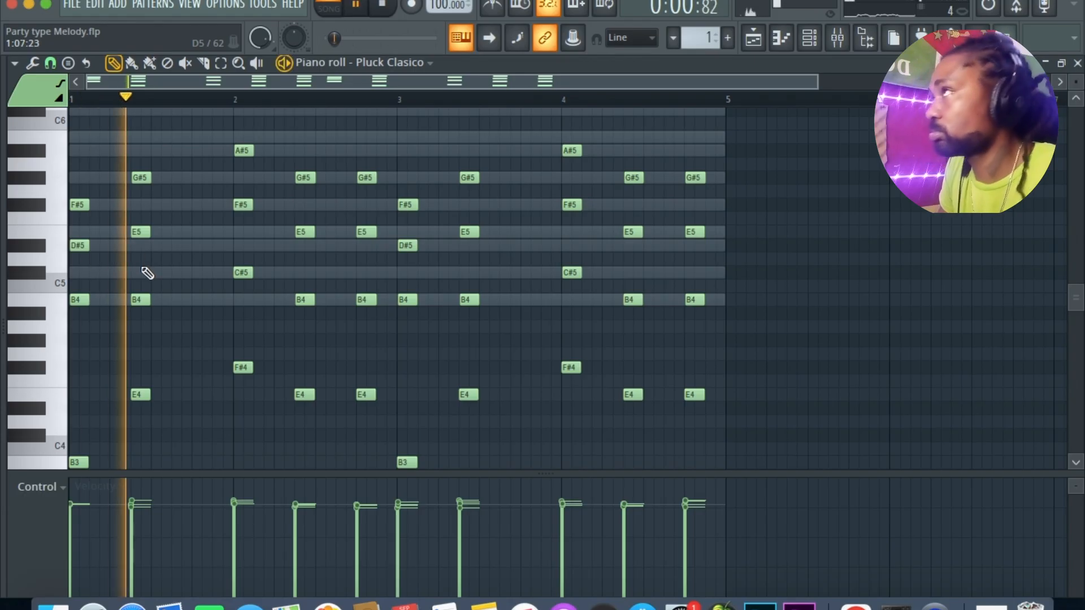
key(space)
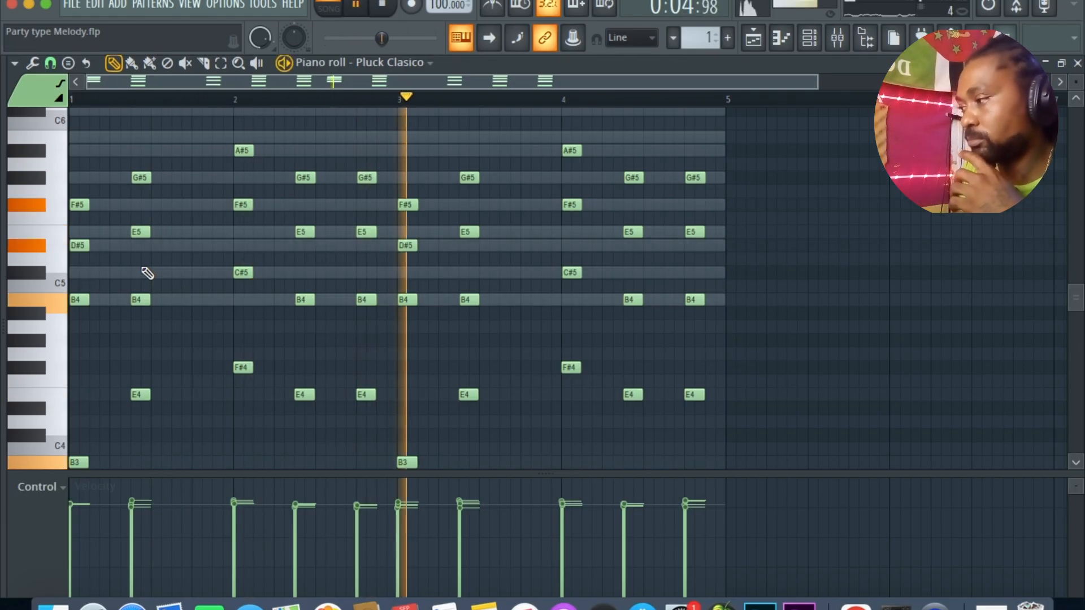
key(space)
Add a short D#5 at step 3 and a short F#5 at step 4 of bar 1, listening after each
click(81, 245)
drag(93, 224, 92, 250)
key(space)
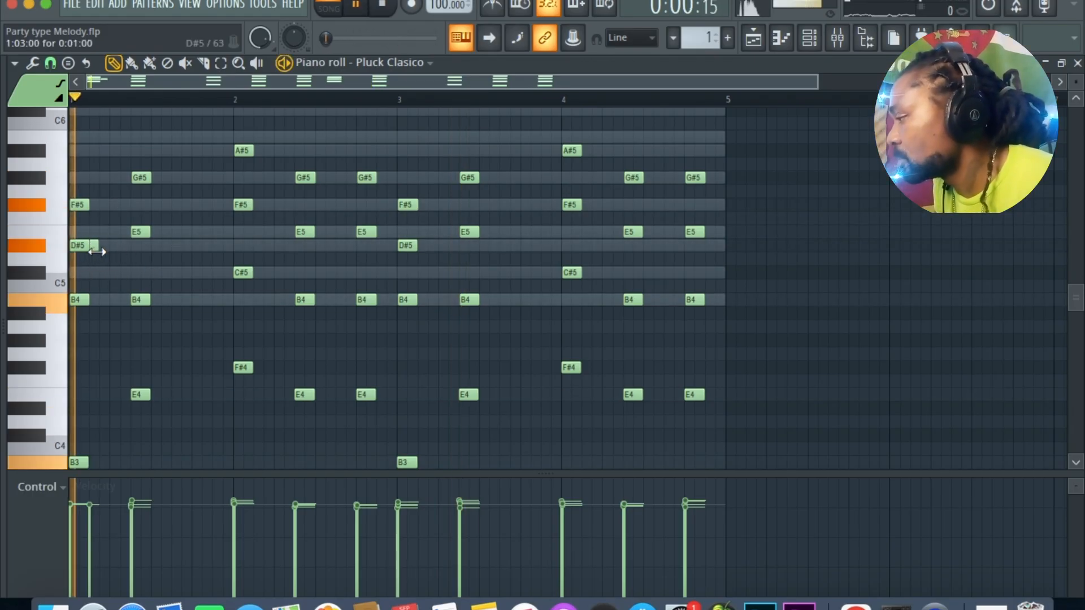
key(space)
click(103, 205)
key(space)
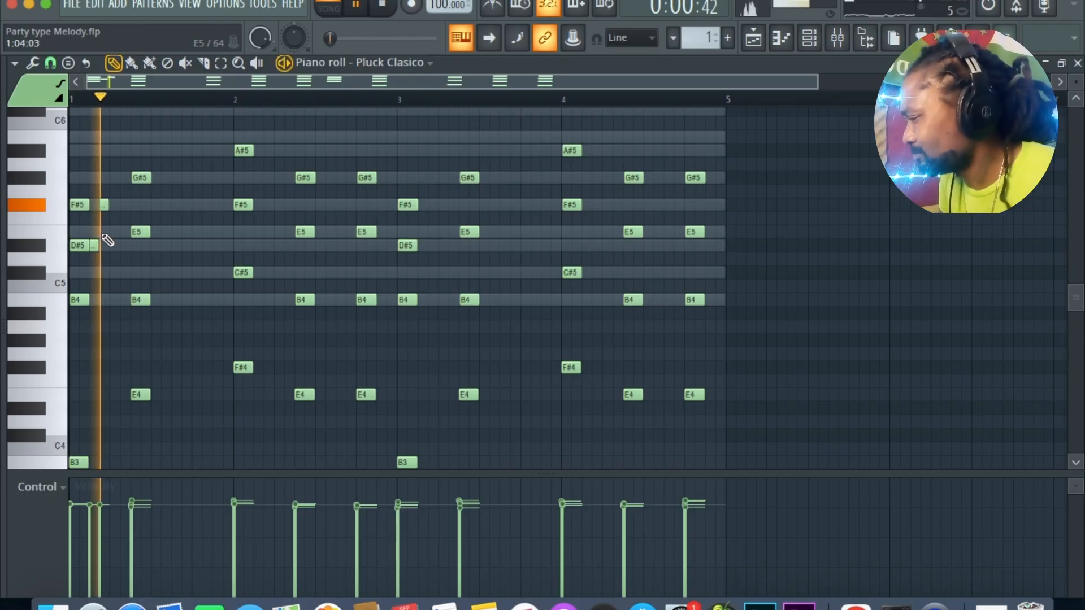
key(space)
Add a short E5 at step 13 and a short F#5 at step 14 of bar 1, checking them by playback
key(space)
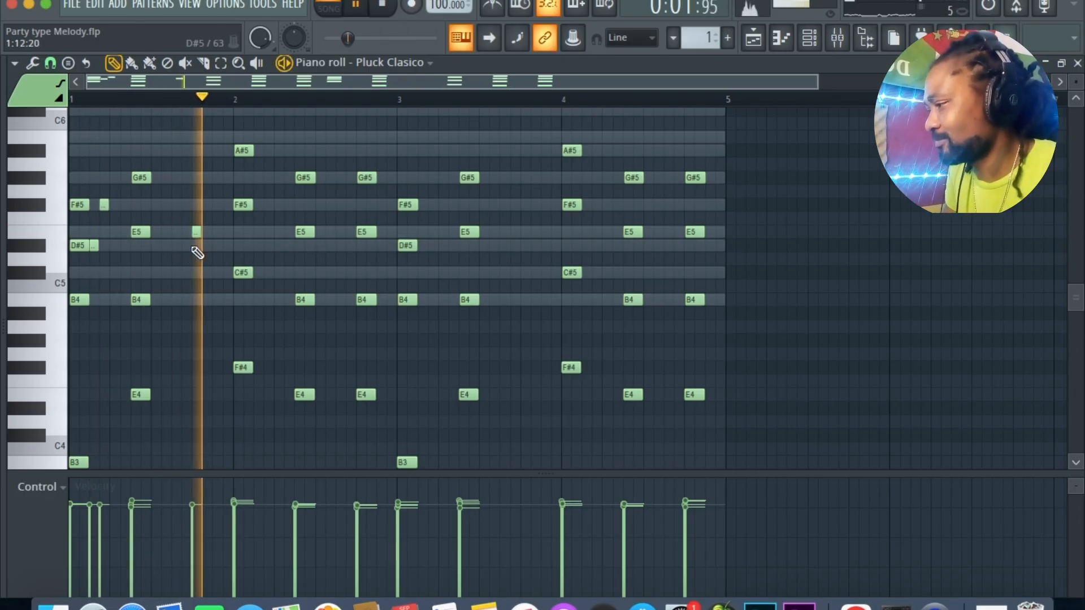
key(space)
key(space)
key(space)
click(196, 231)
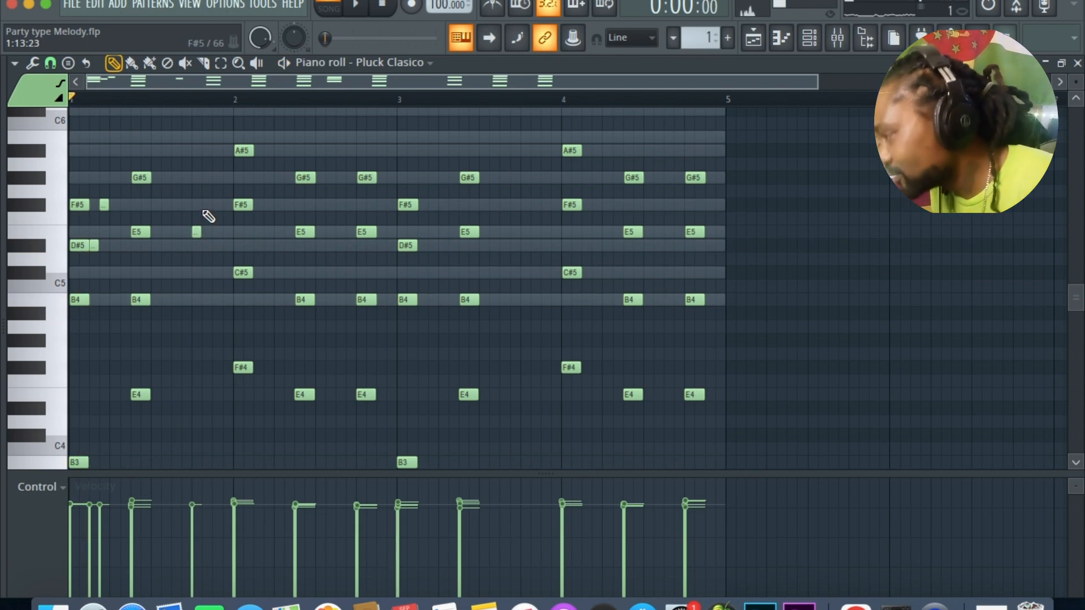
click(206, 204)
key(space)
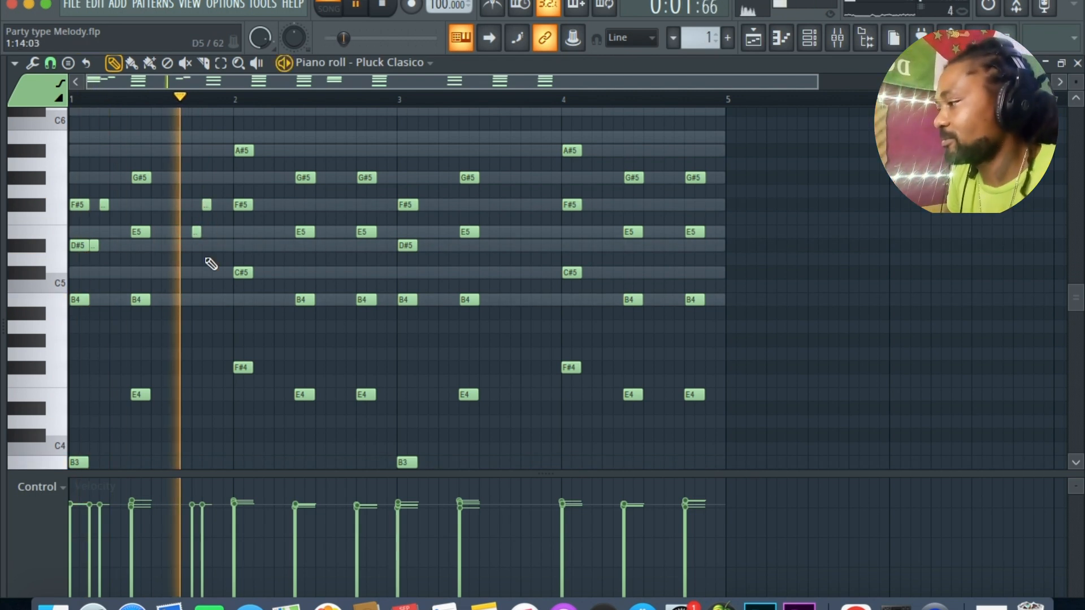
key(space)
Add a short F#5 at step 3 and a short G#5 at step 4 of bar 2, and play the melody
key(space)
click(257, 207)
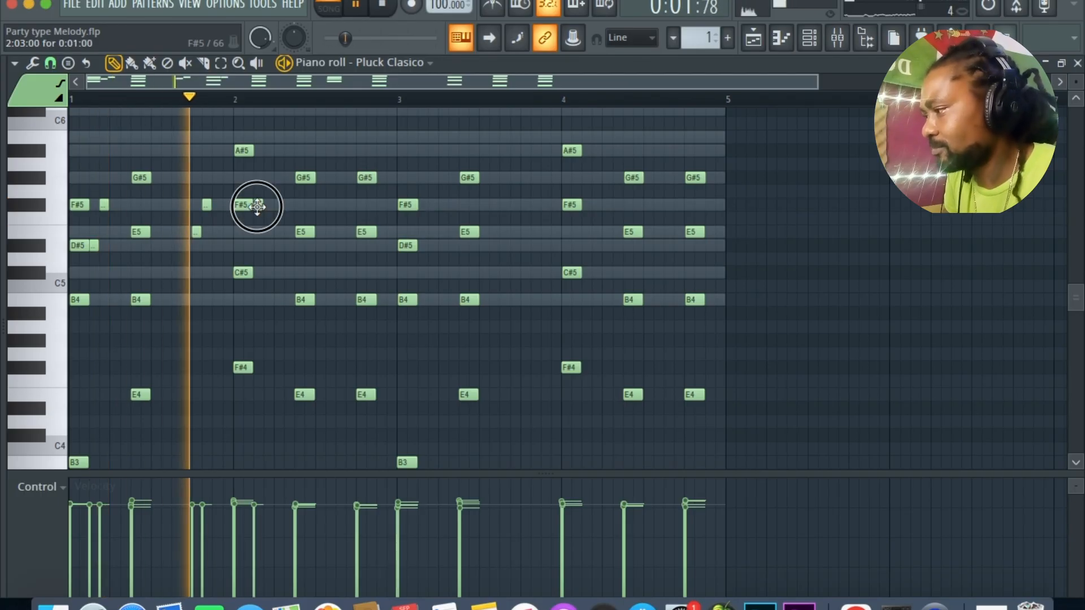
key(space)
key(space)
click(268, 179)
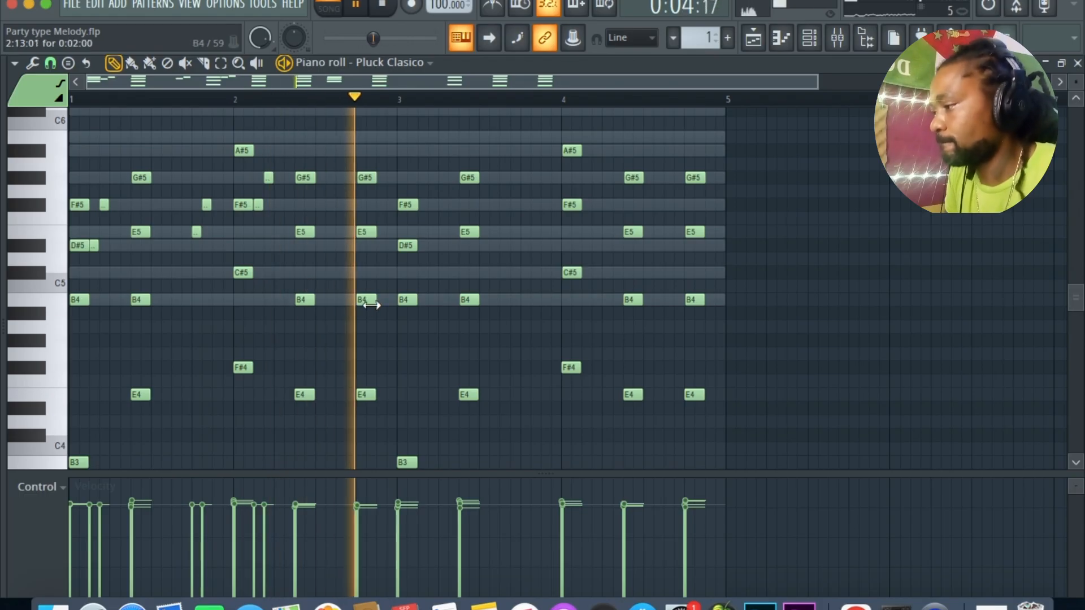
key(space)
key(space)
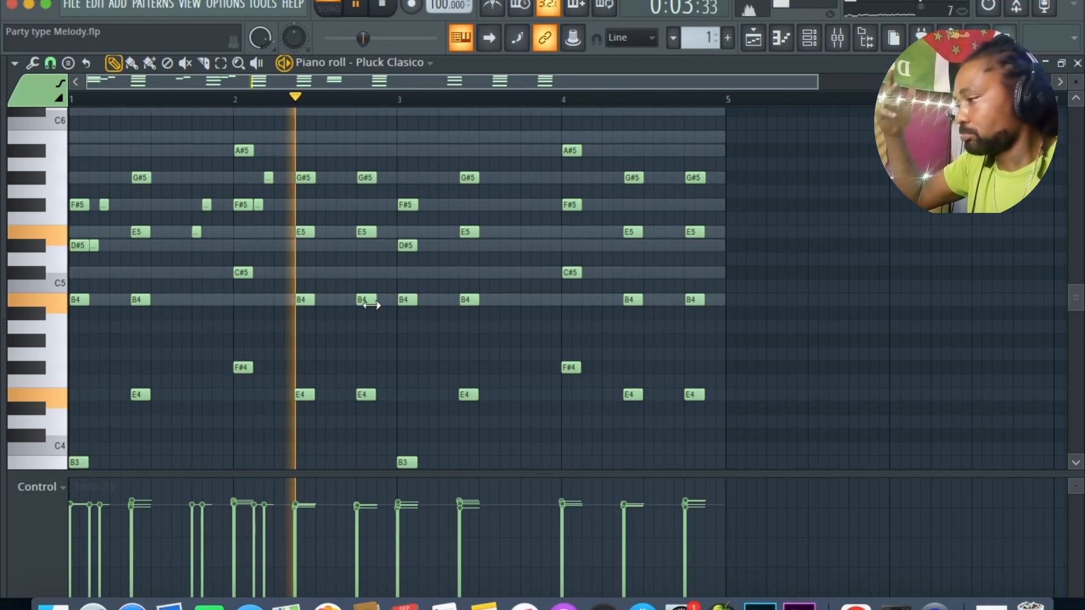
key(space)
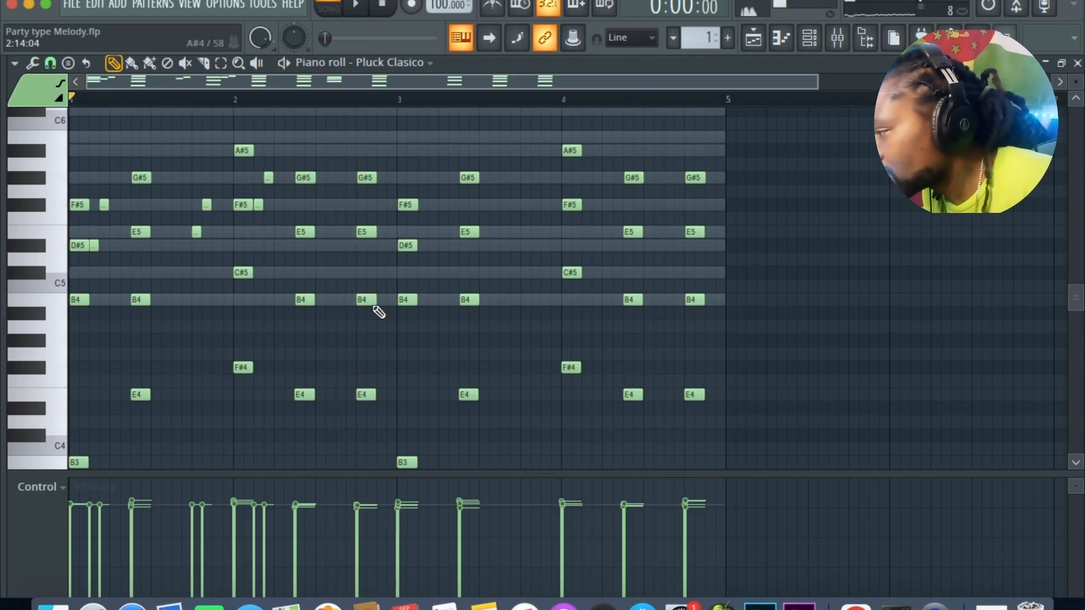
Add a short G#5 at step 11 and a short F#5 at step 16 of bar 2, listening to each addition
click(341, 179)
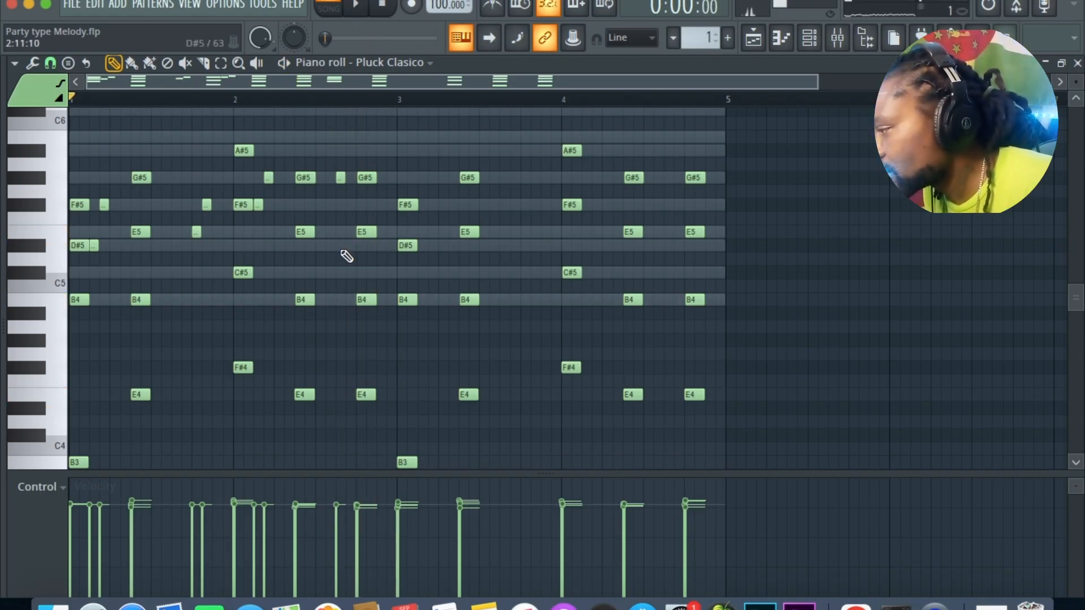
key(space)
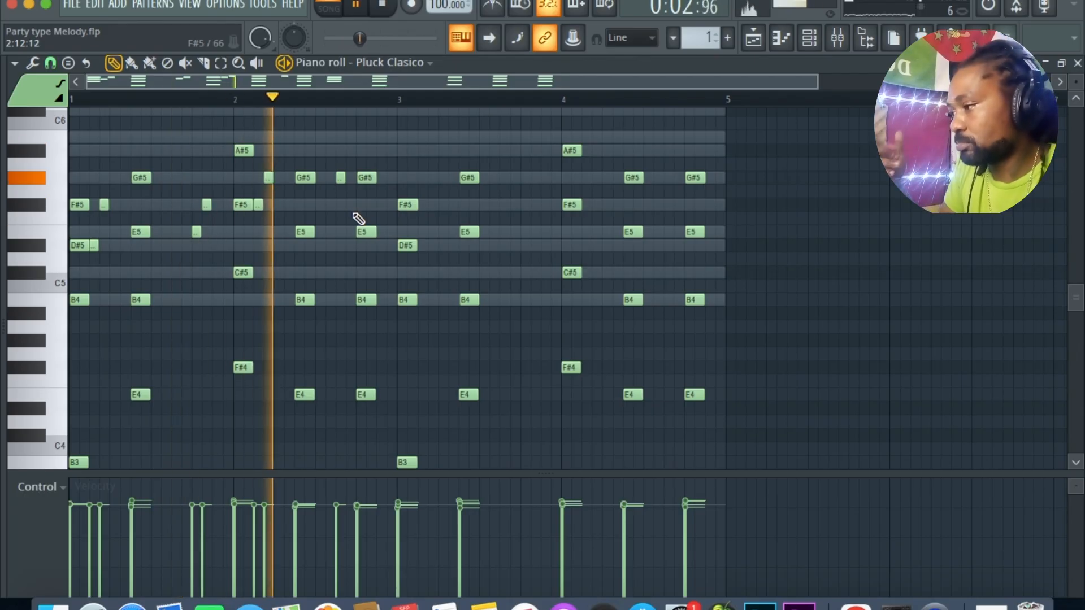
key(space)
key(space)
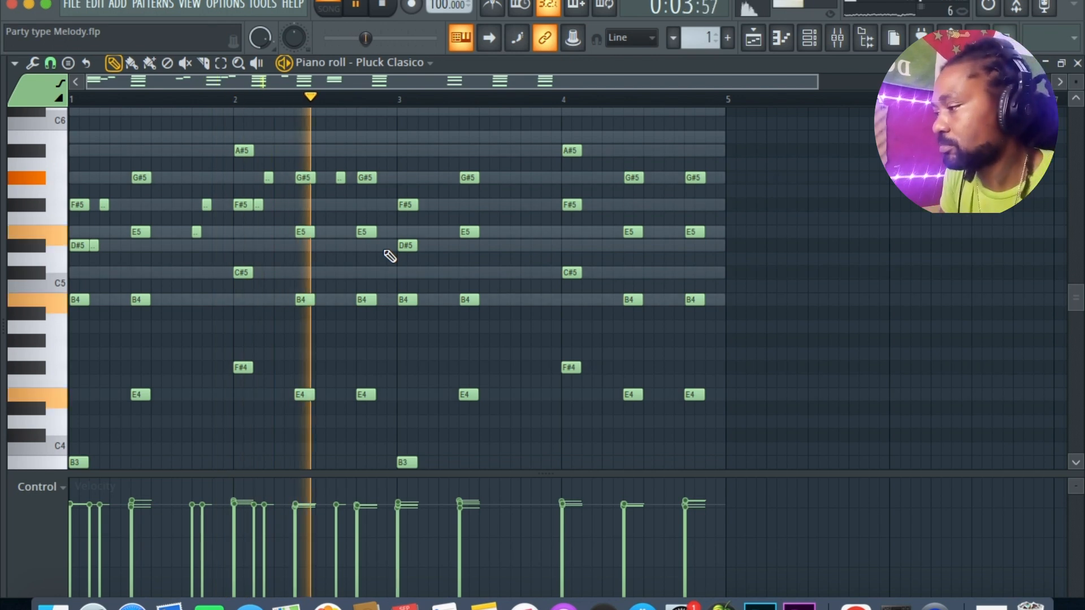
key(space)
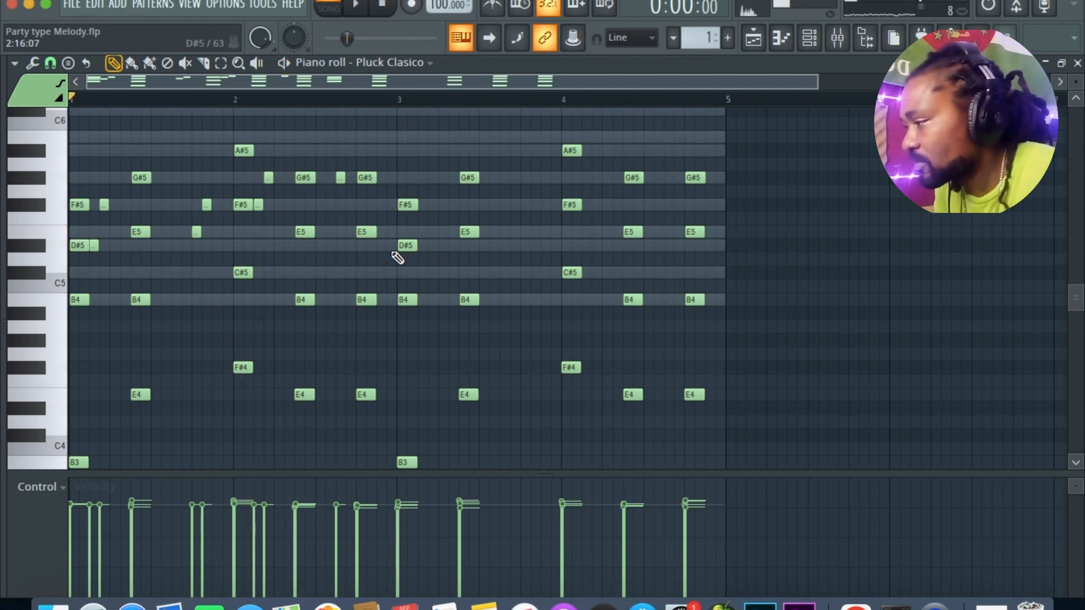
click(390, 204)
key(space)
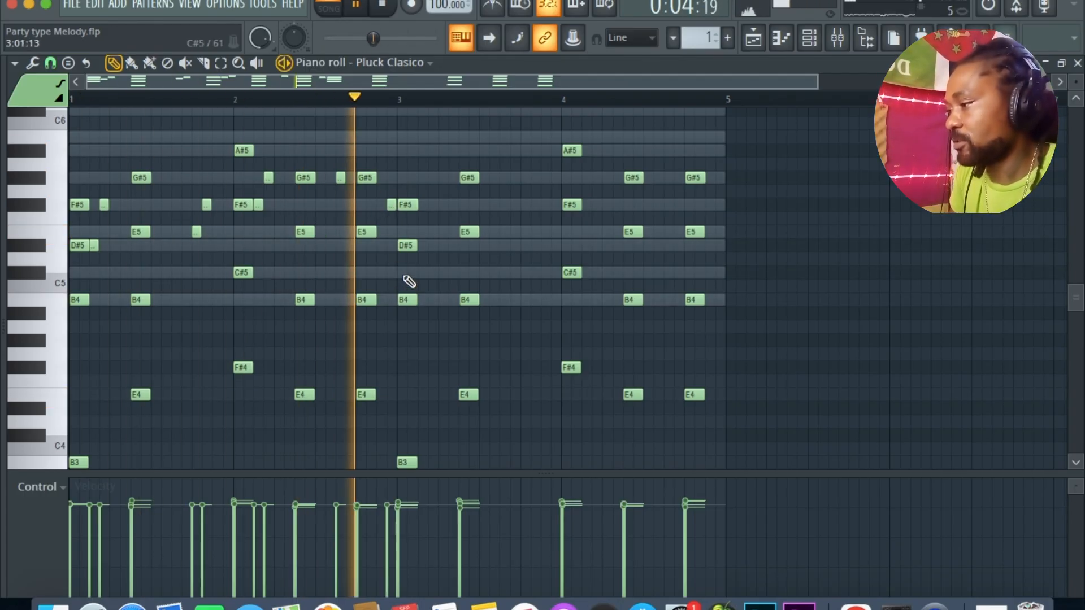
key(space)
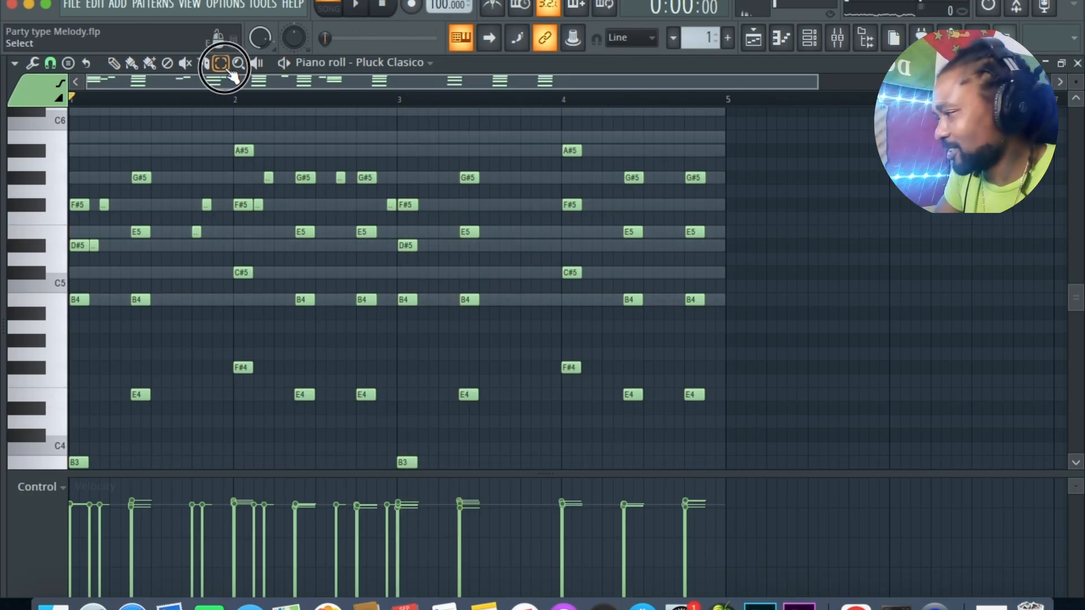
drag(113, 192, 92, 251)
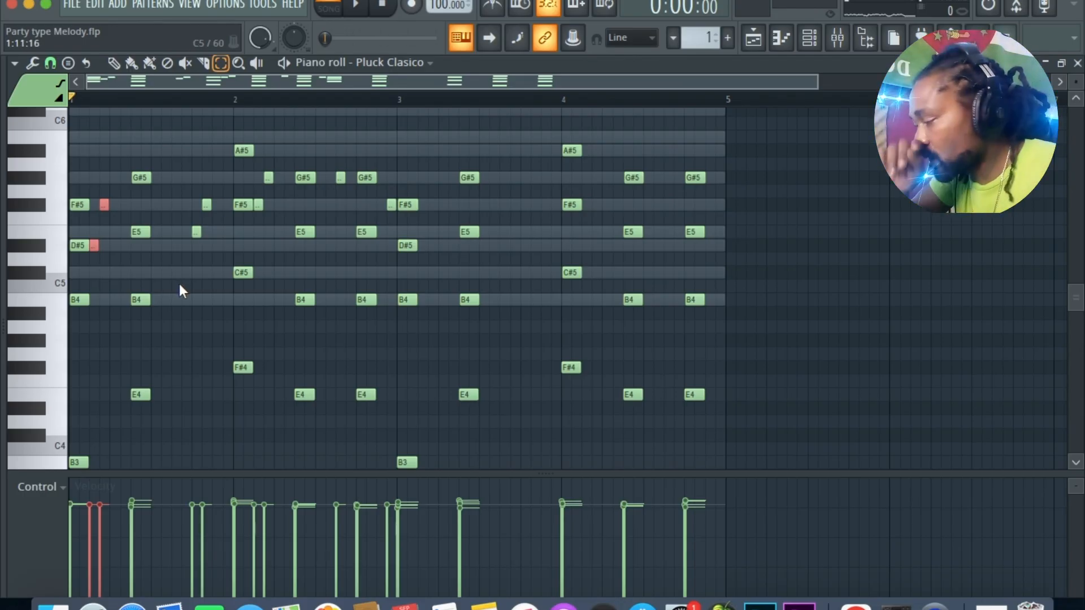
drag(820, 82, 437, 118)
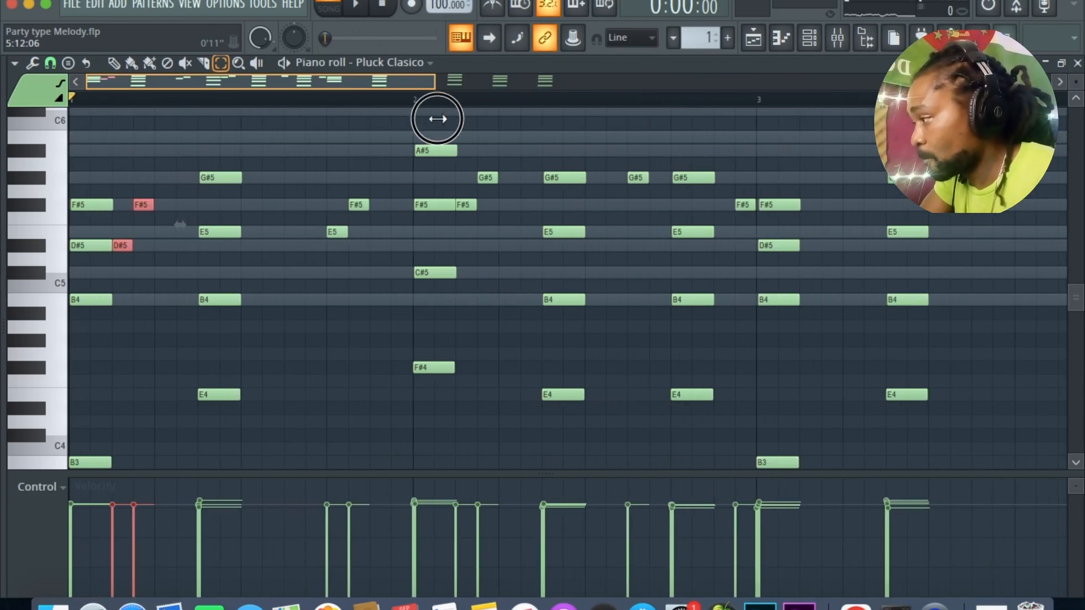
drag(434, 85, 615, 189)
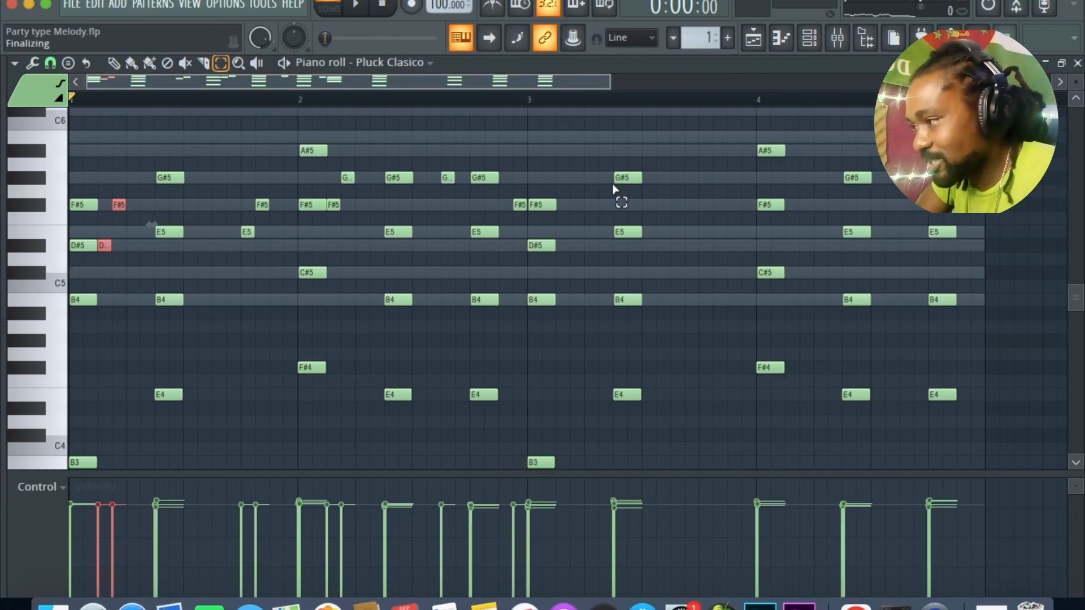
drag(610, 82, 698, 131)
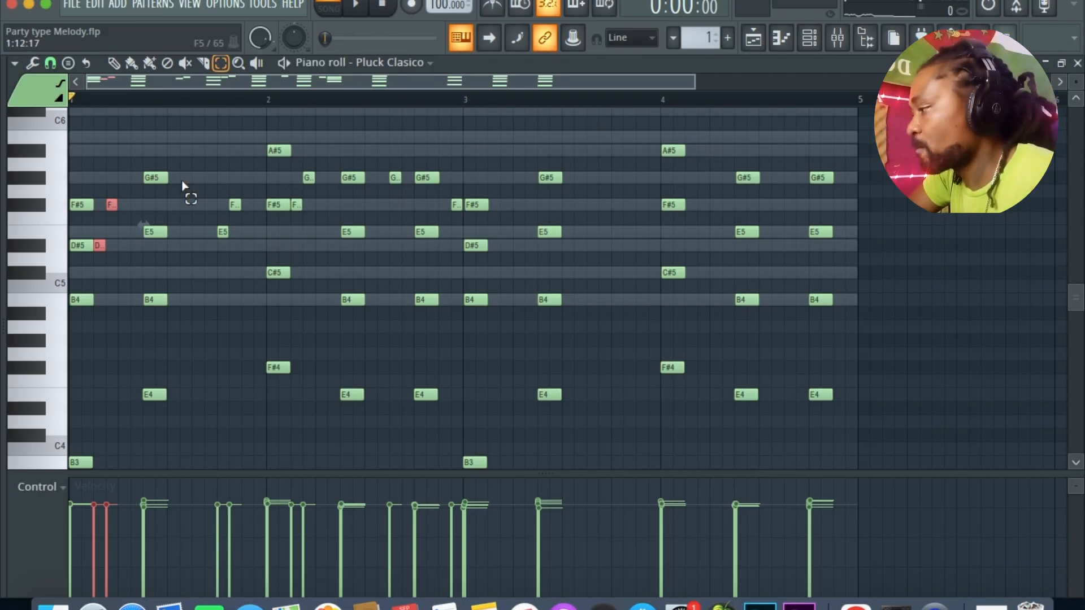
drag(215, 148, 218, 151)
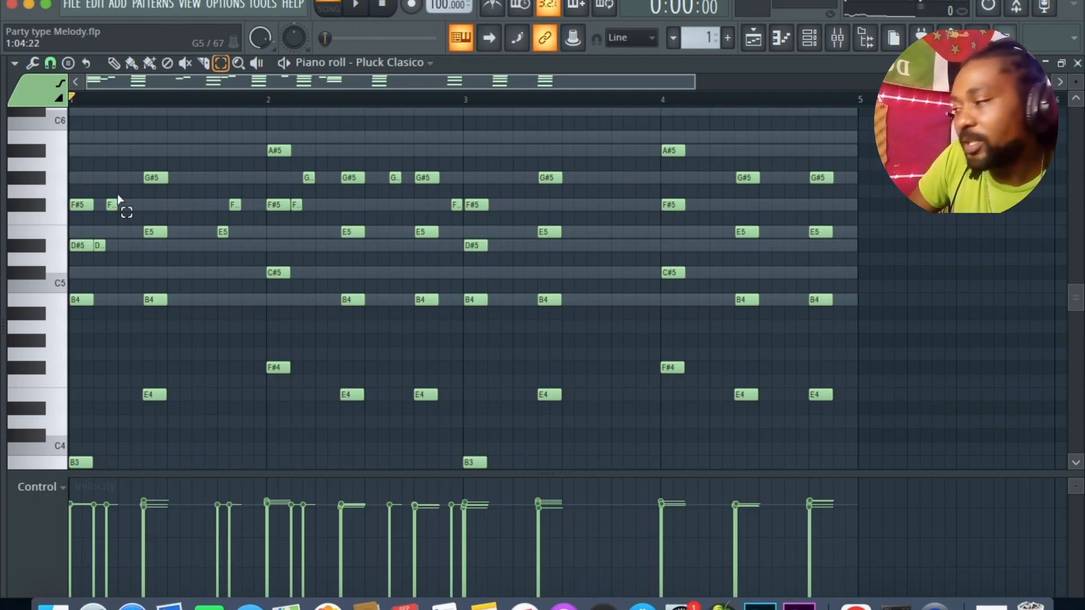
key(space)
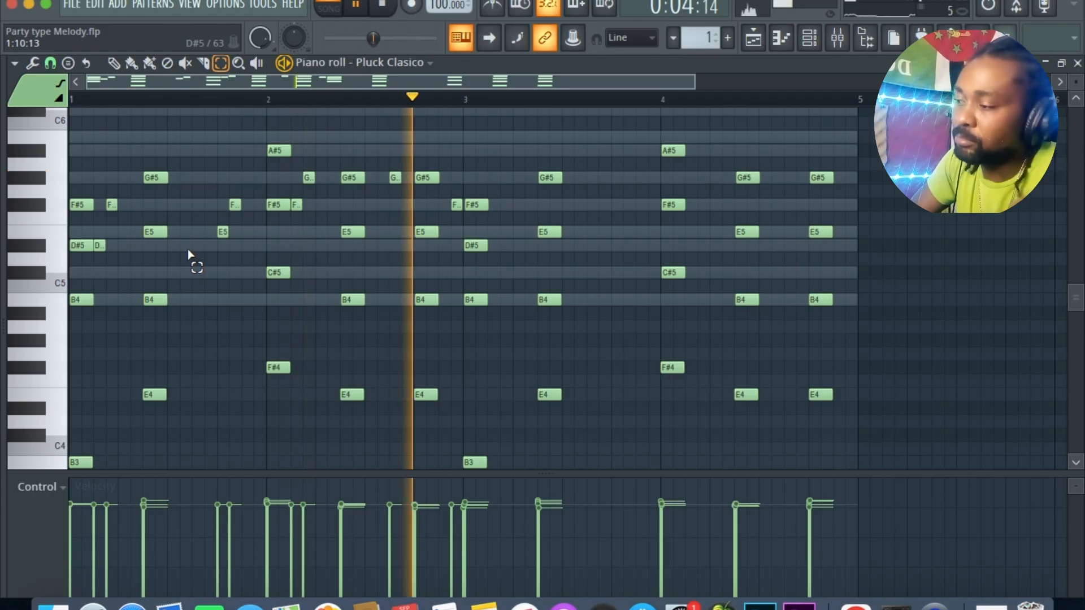
key(space)
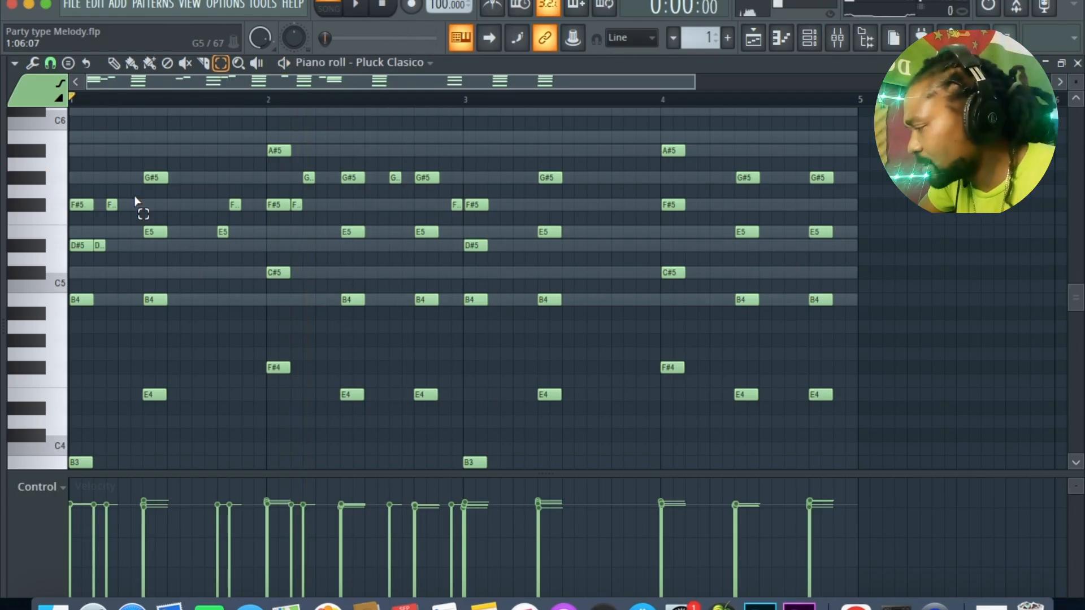
Select all the short melody notes in bars 1 and 2, duplicate them into bars 3 and 4, and play the full pattern
drag(134, 187, 93, 263)
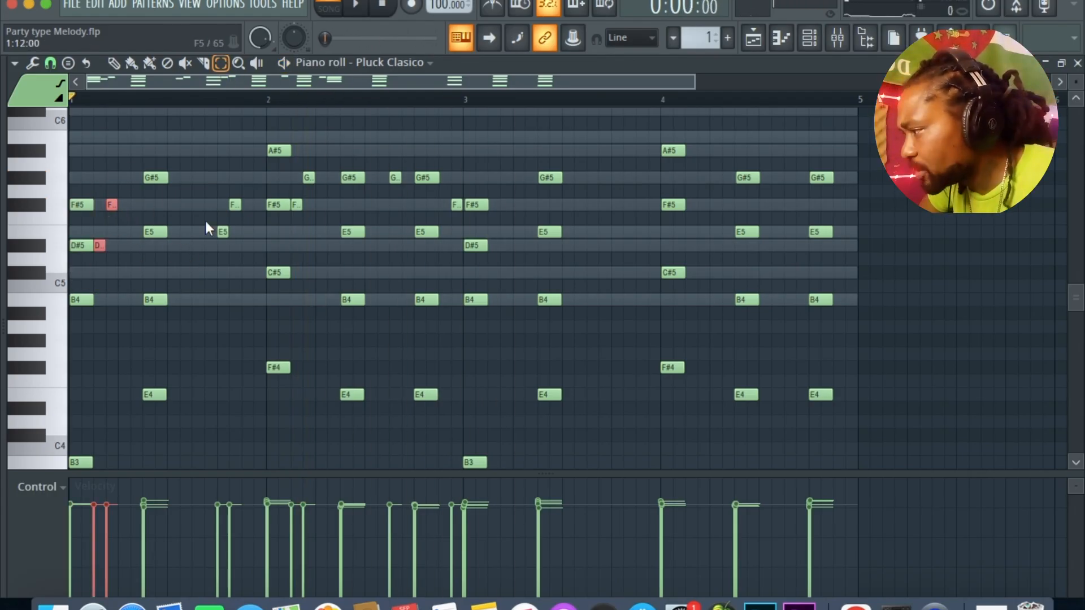
drag(247, 187, 219, 242)
drag(330, 164, 280, 240)
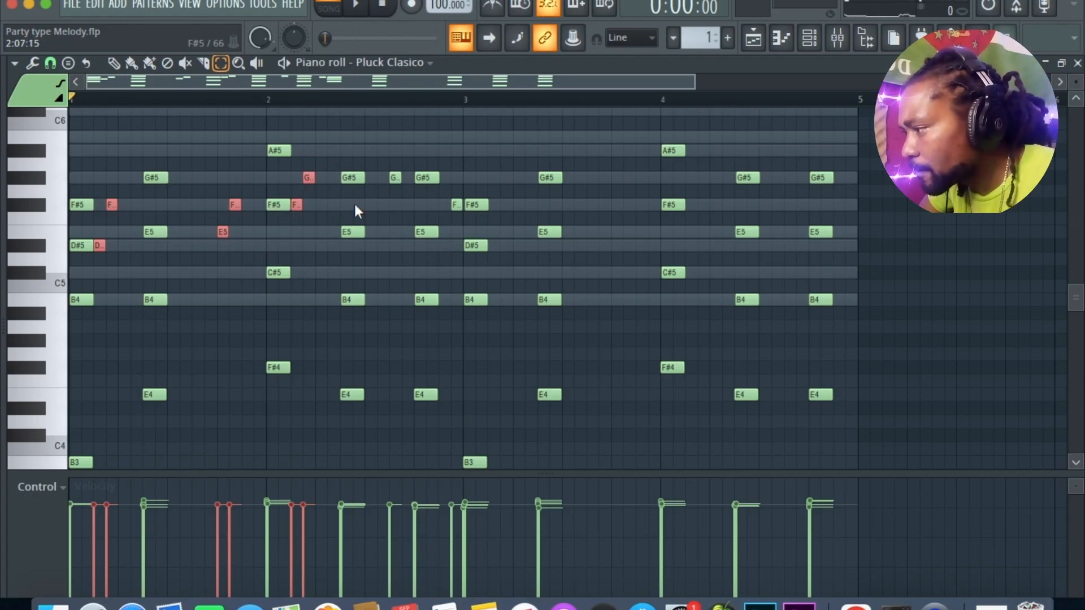
click(456, 205)
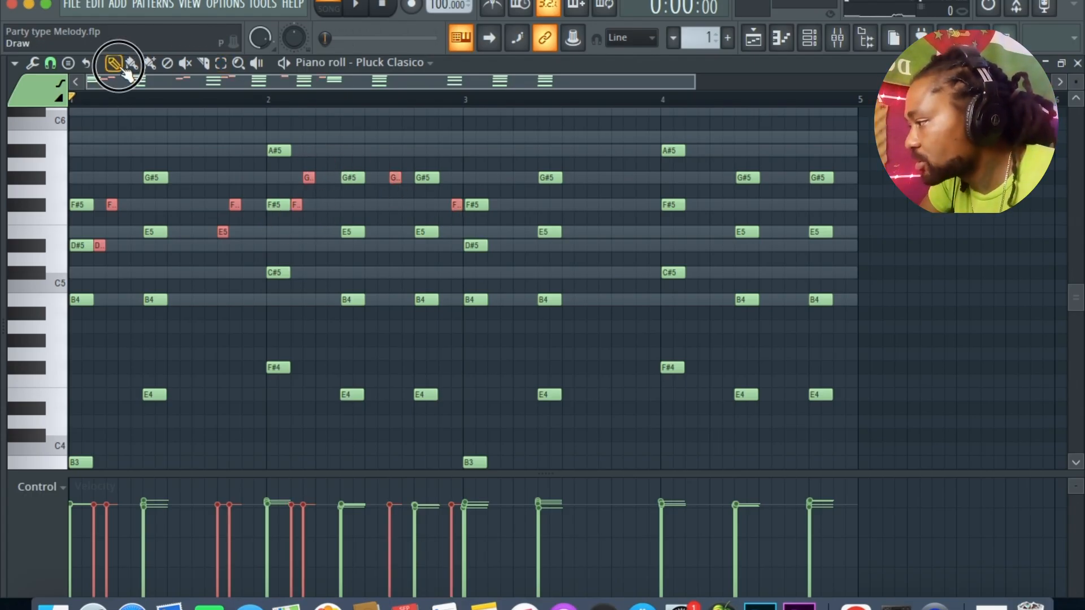
drag(219, 230, 609, 242)
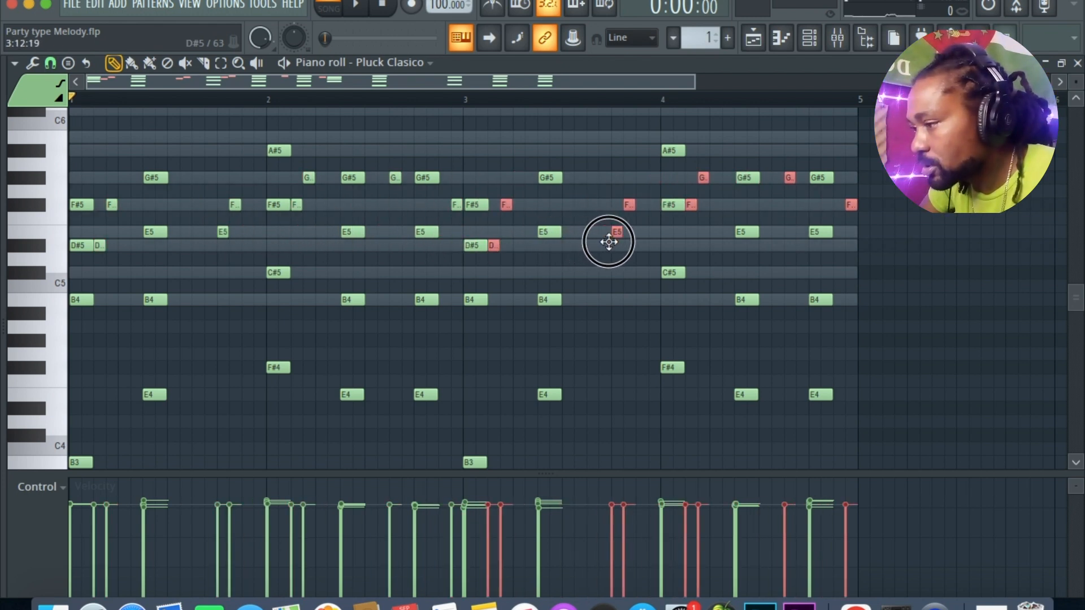
key(space)
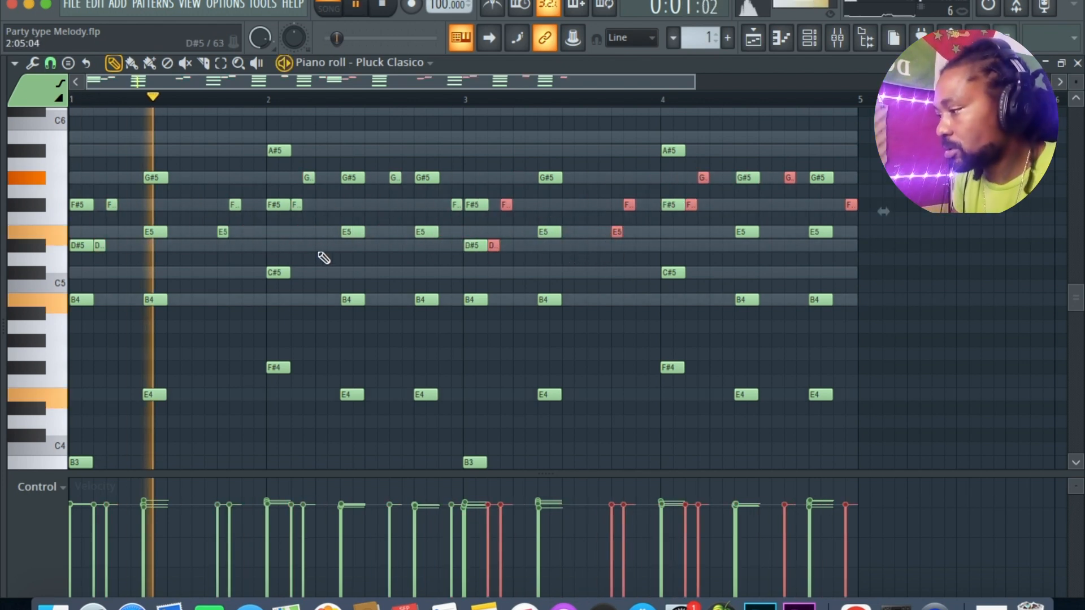
click(327, 262)
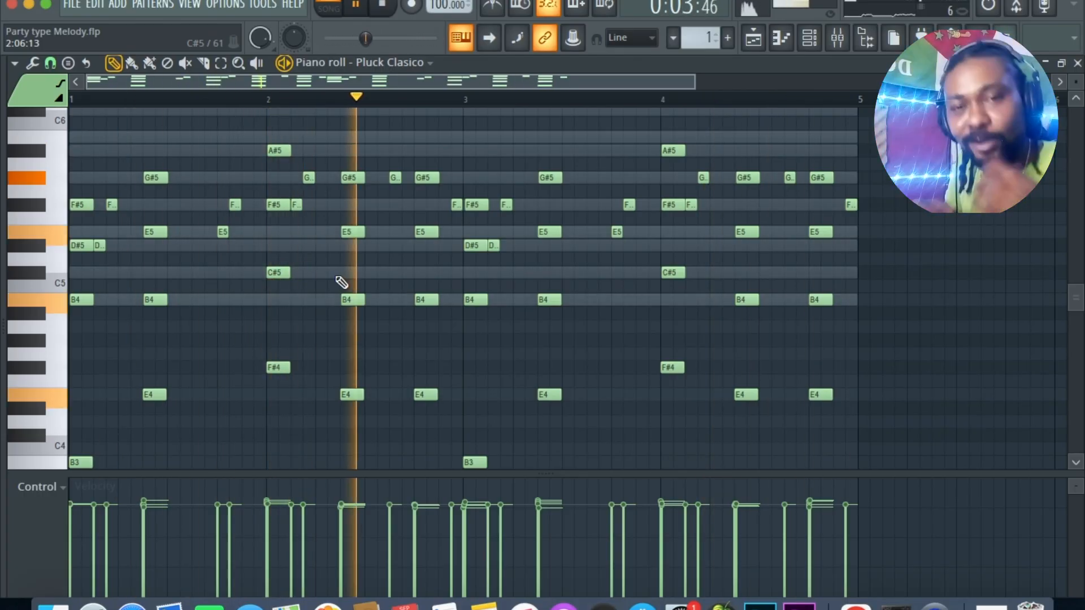
key(space)
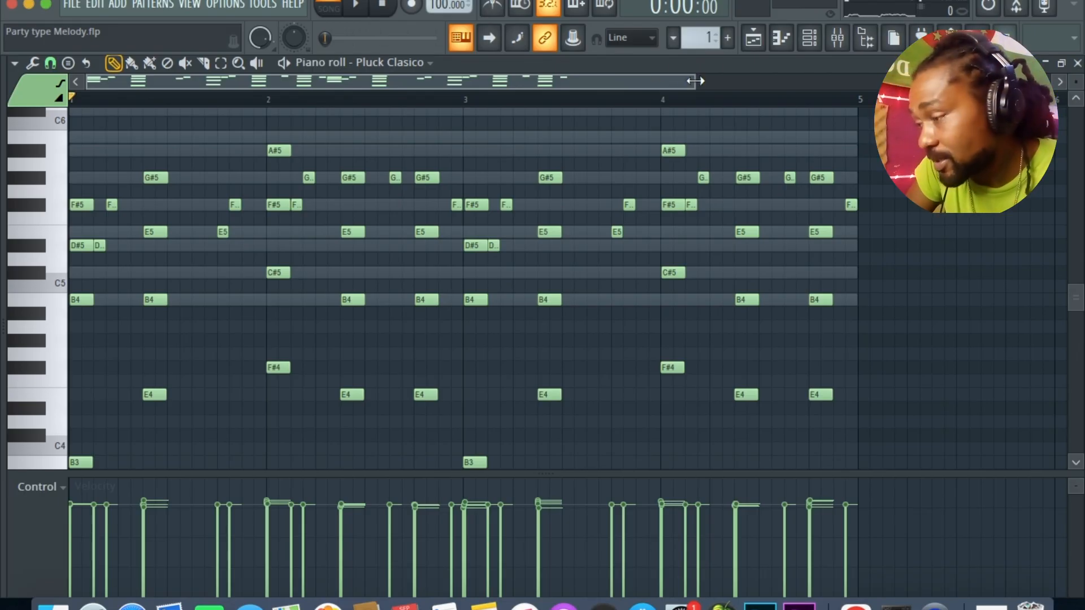
Widen the piano roll's visible range and add a GMS synthesizer channel to the channel rack
drag(696, 81, 801, 82)
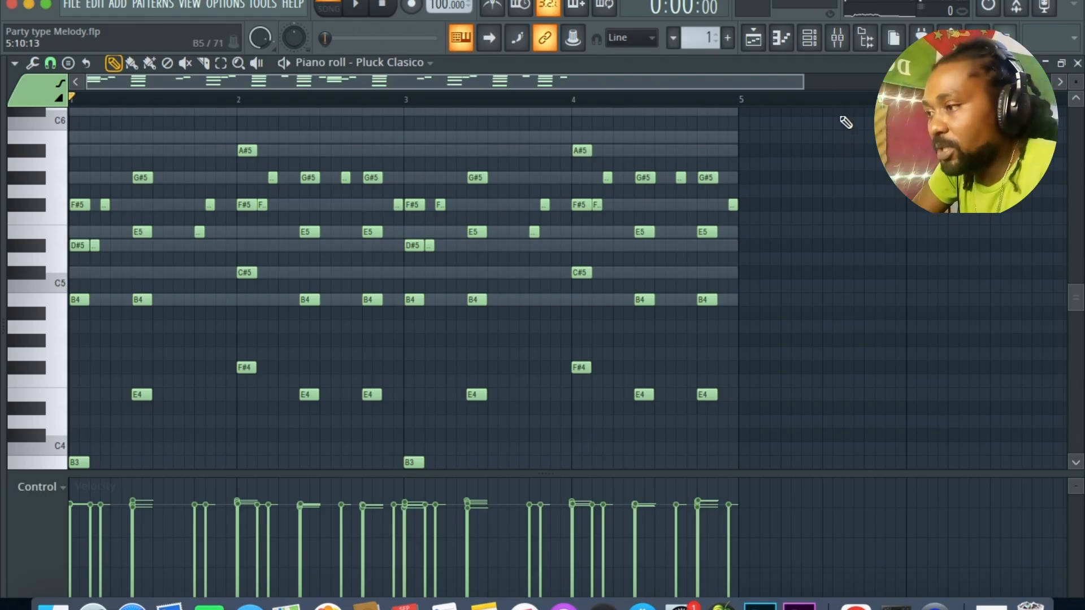
click(822, 54)
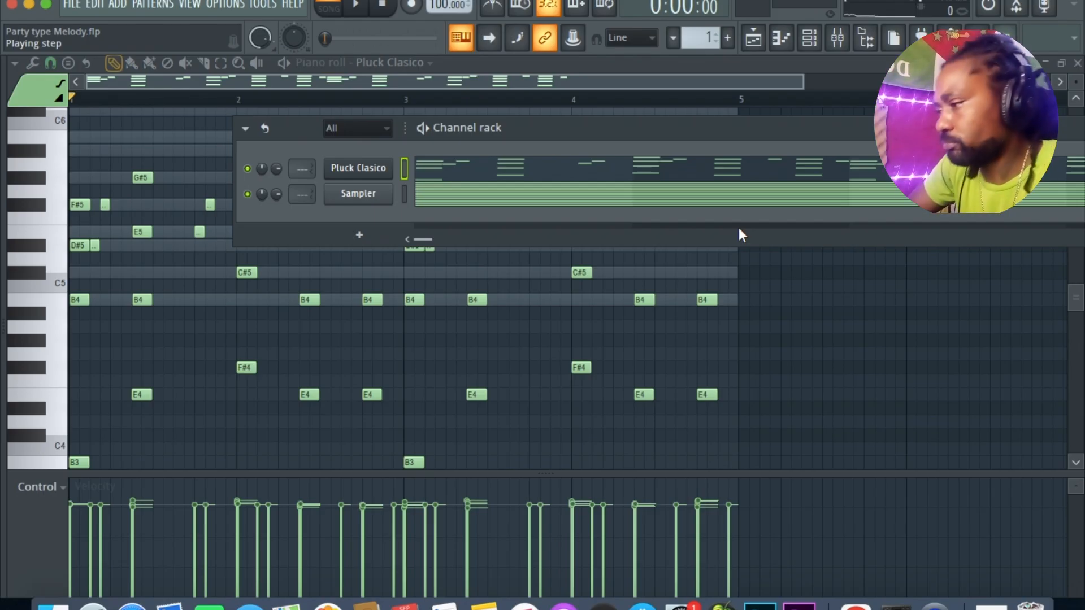
drag(602, 135, 642, 129)
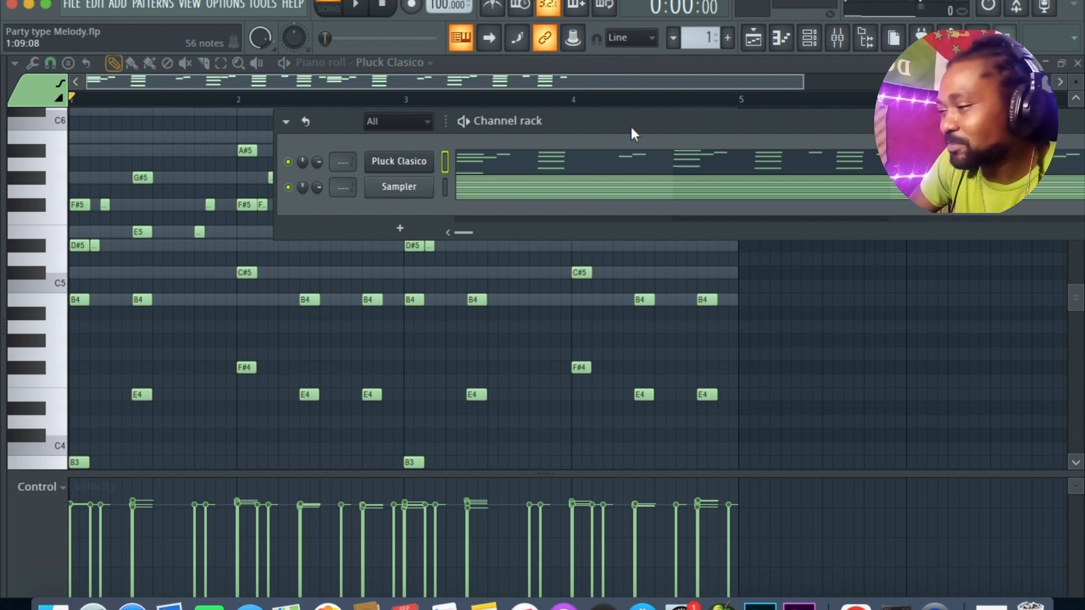
drag(648, 120, 635, 117)
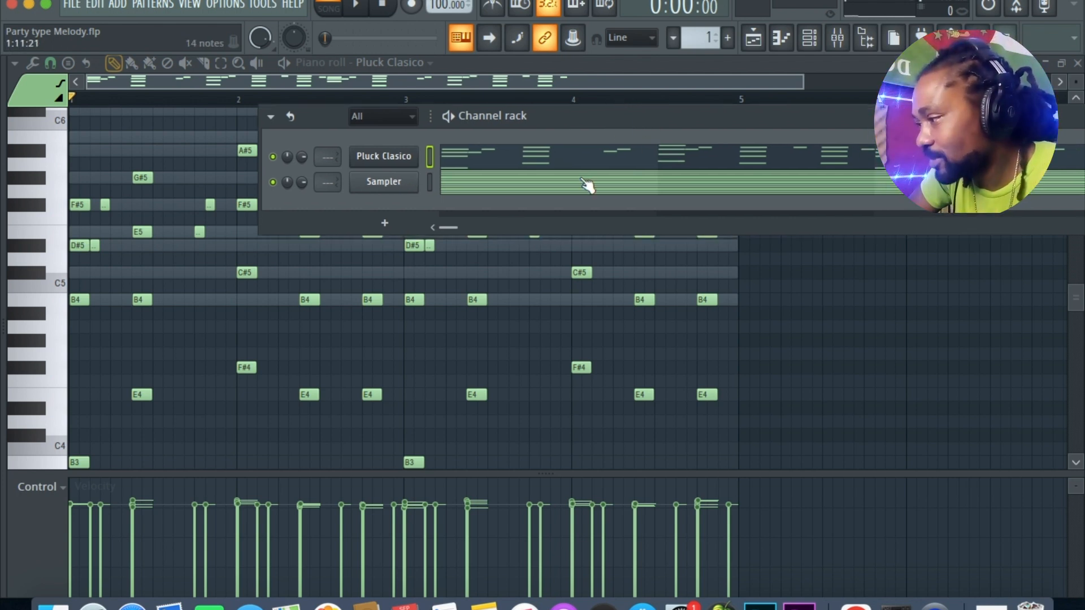
click(385, 224)
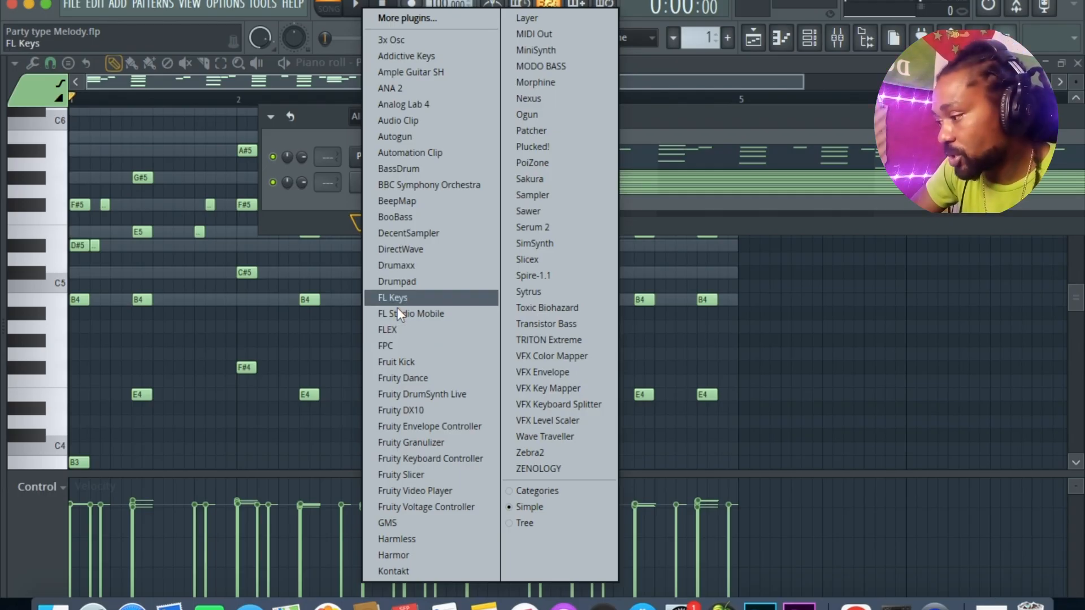
click(396, 522)
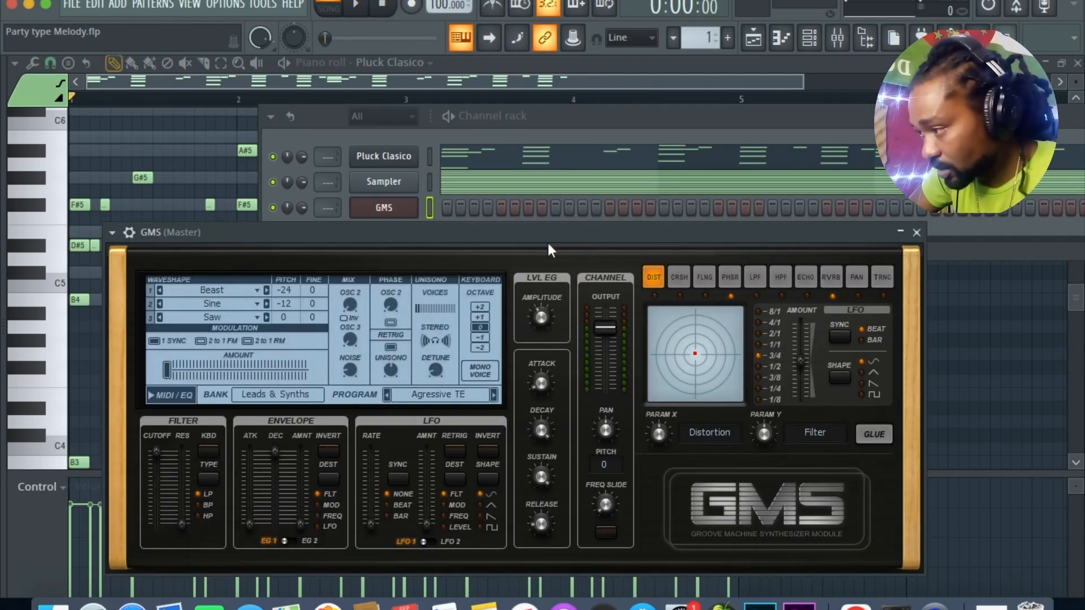
drag(550, 230, 552, 169)
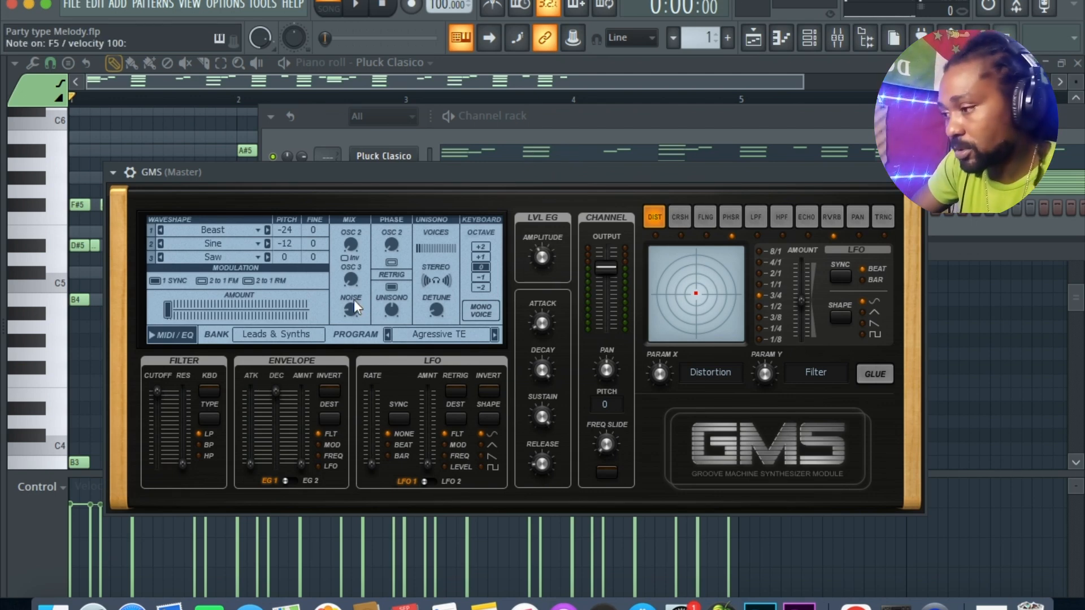
Audition presets from the Leads & Synths bank and load Trance Lead LS, testing it against the pluck melody
click(425, 335)
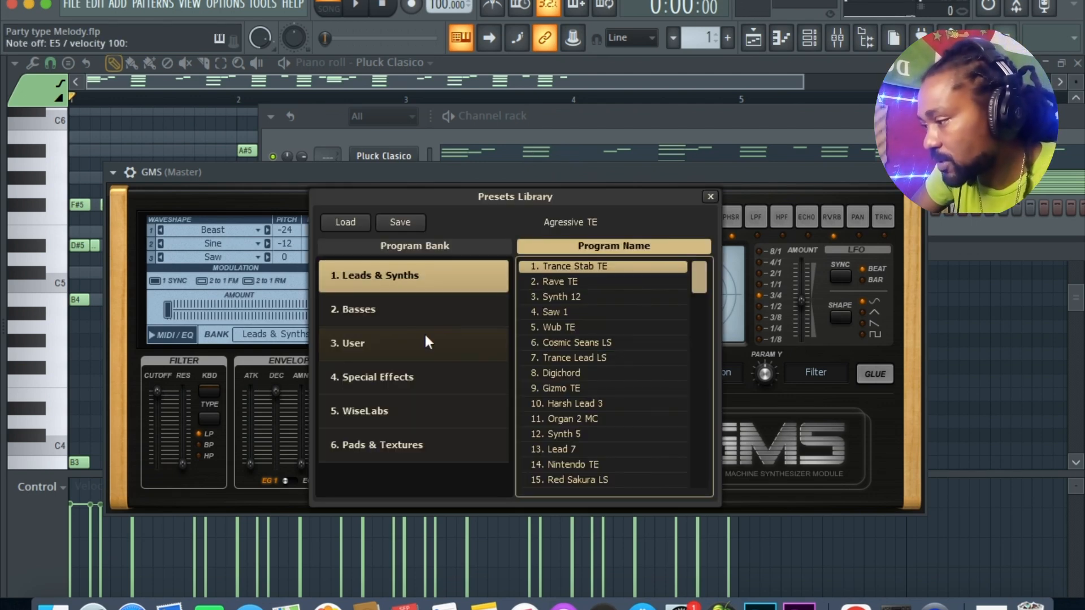
click(559, 282)
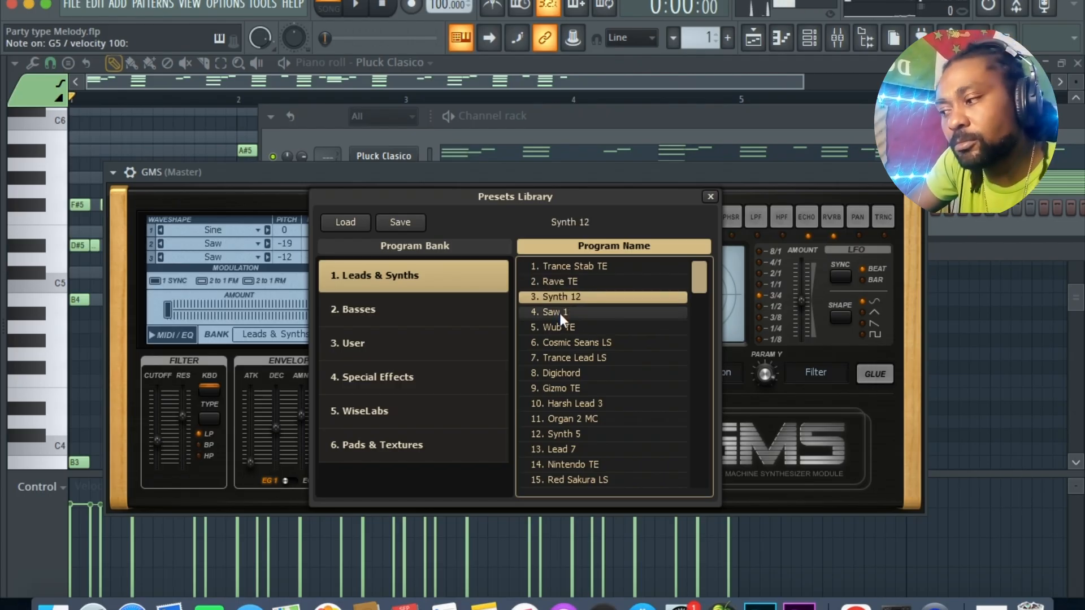
click(564, 355)
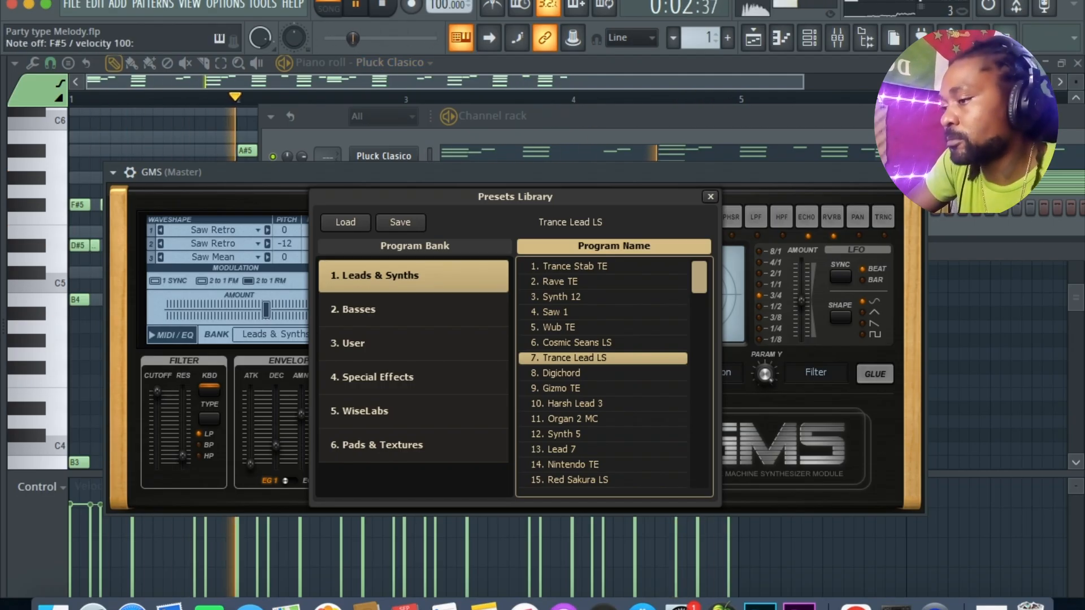
click(915, 172)
key(space)
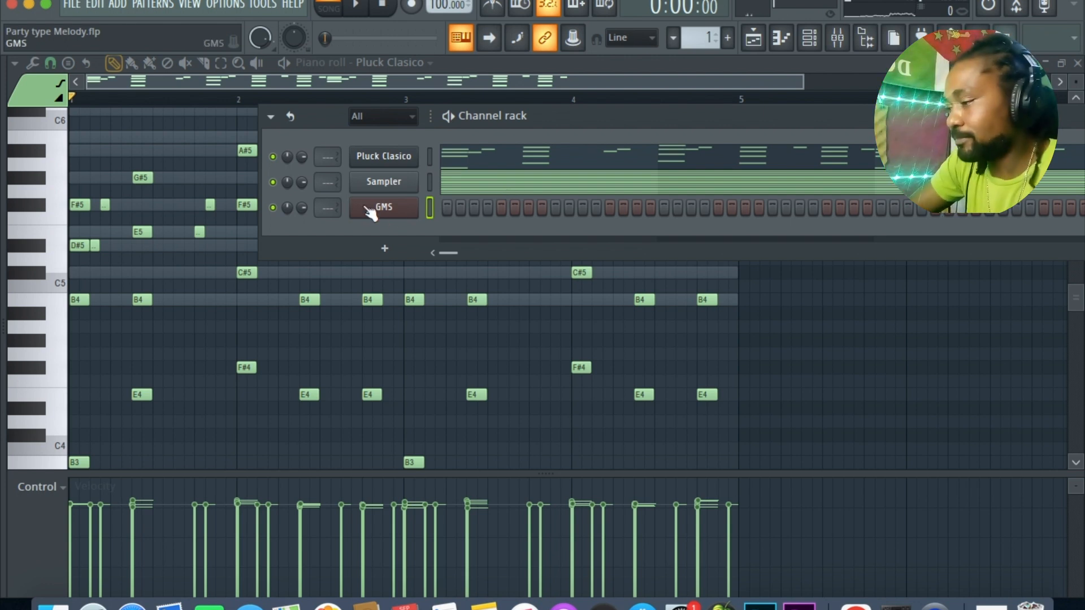
Open the piano roll of the GMS channel and play the pattern with the pluck's ghost notes as reference
right_click(404, 217)
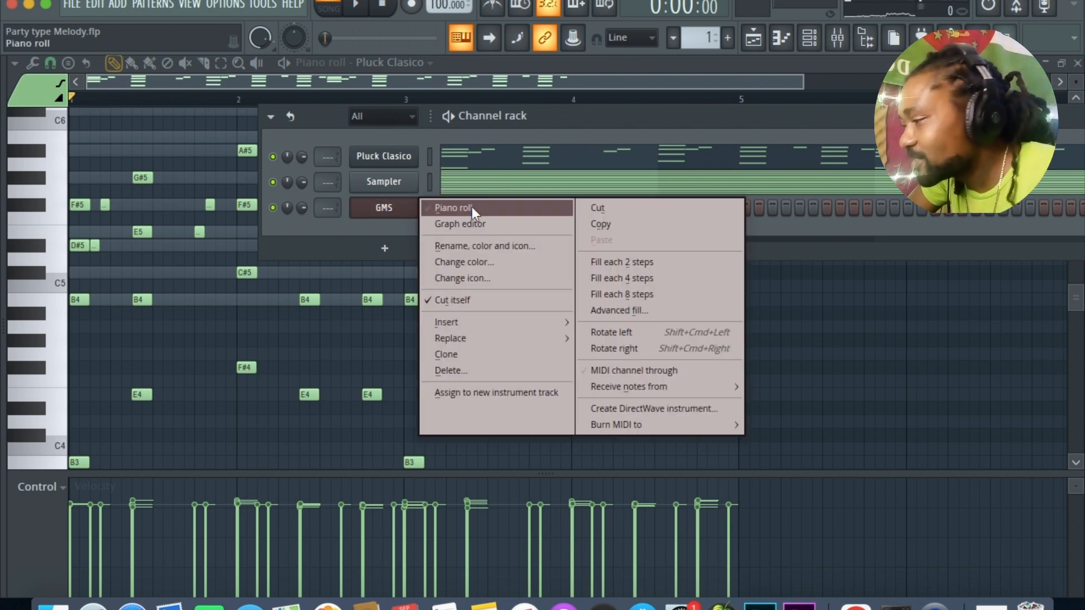
click(472, 205)
scroll(389, 306, down, 5)
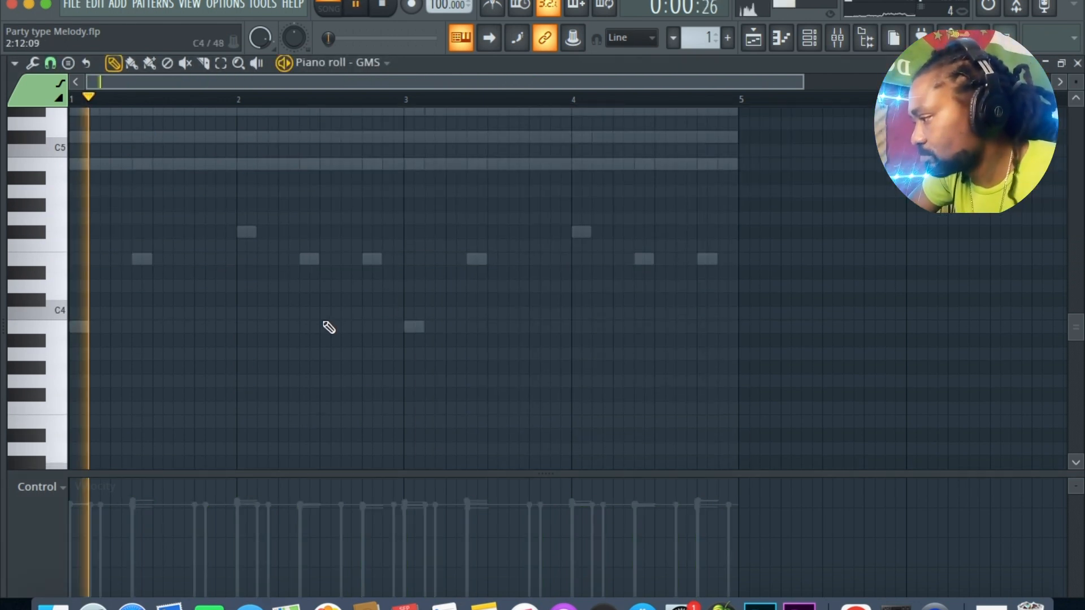
scroll(278, 329, up, 5)
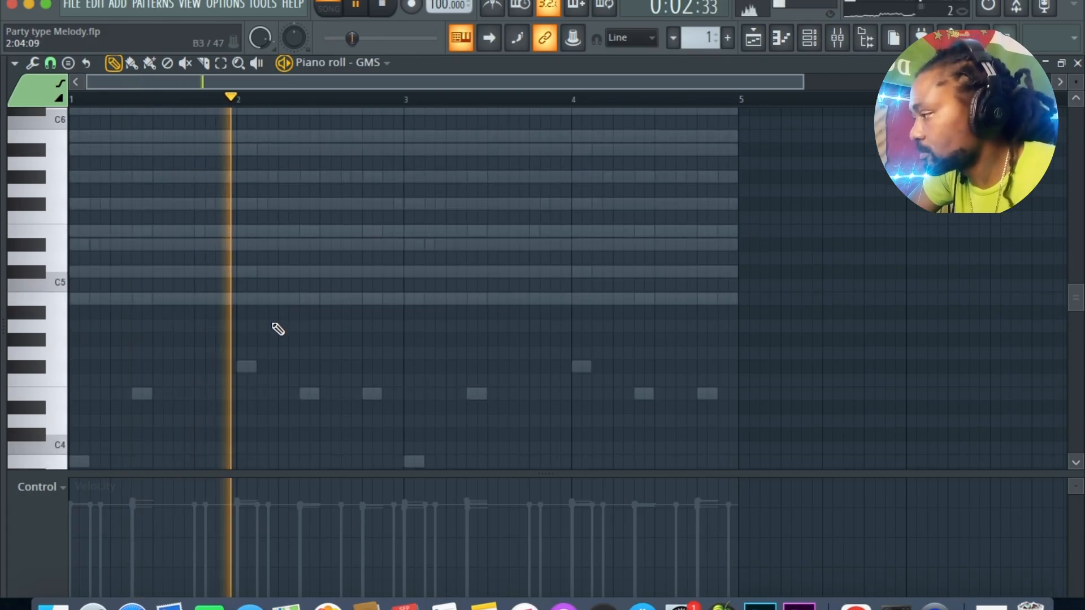
key(space)
scroll(210, 365, up, 5)
Audition D#6 and C#6 for the GMS lead against the playing pluck pattern
click(801, 48)
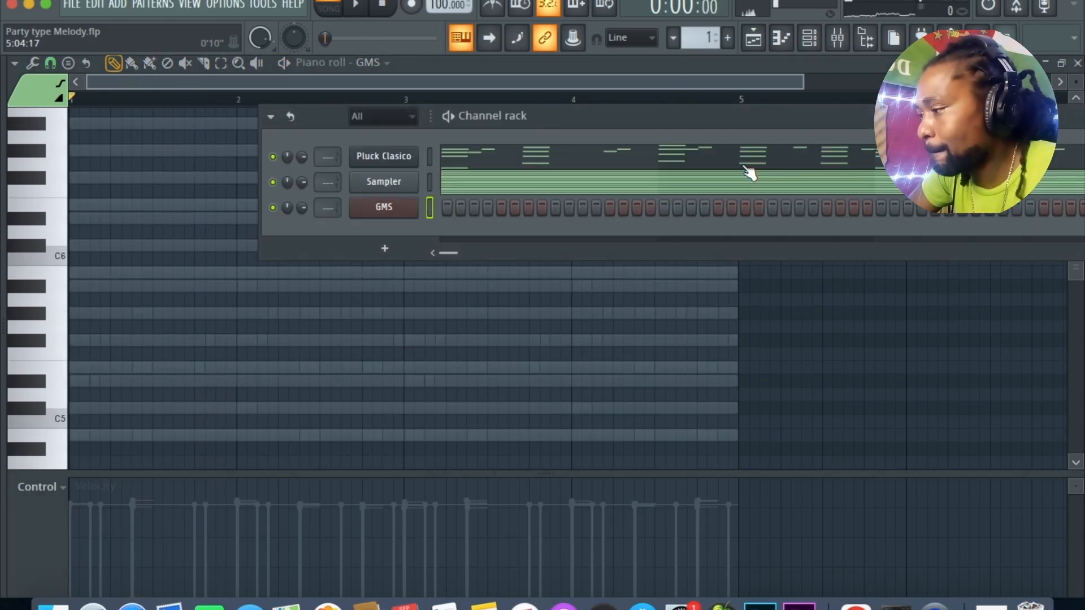
right_click(417, 215)
click(469, 64)
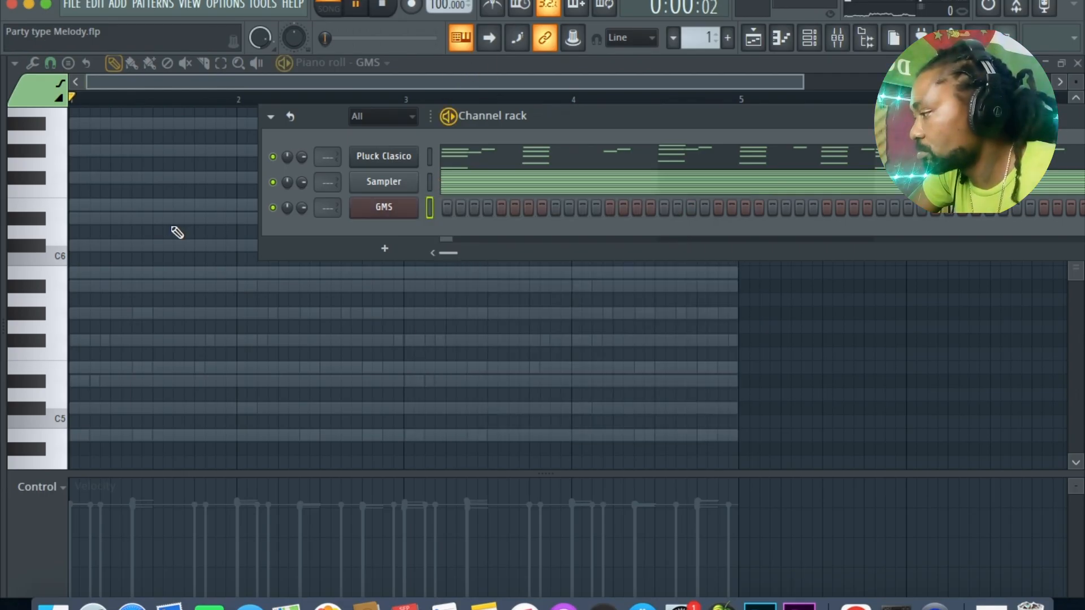
key(space)
click(41, 223)
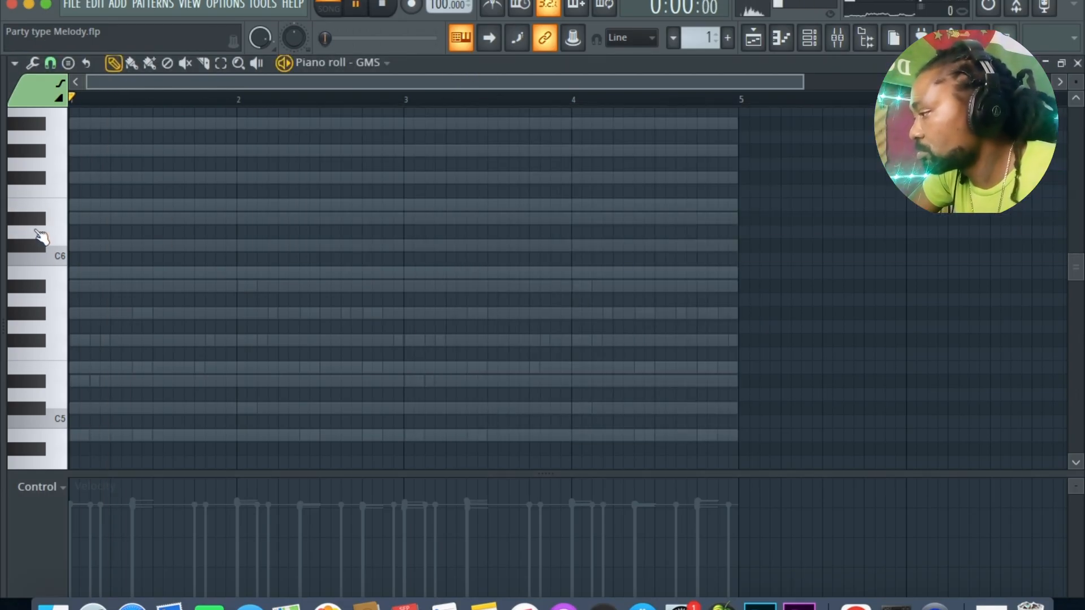
click(34, 222)
click(35, 249)
key(space)
key(space)
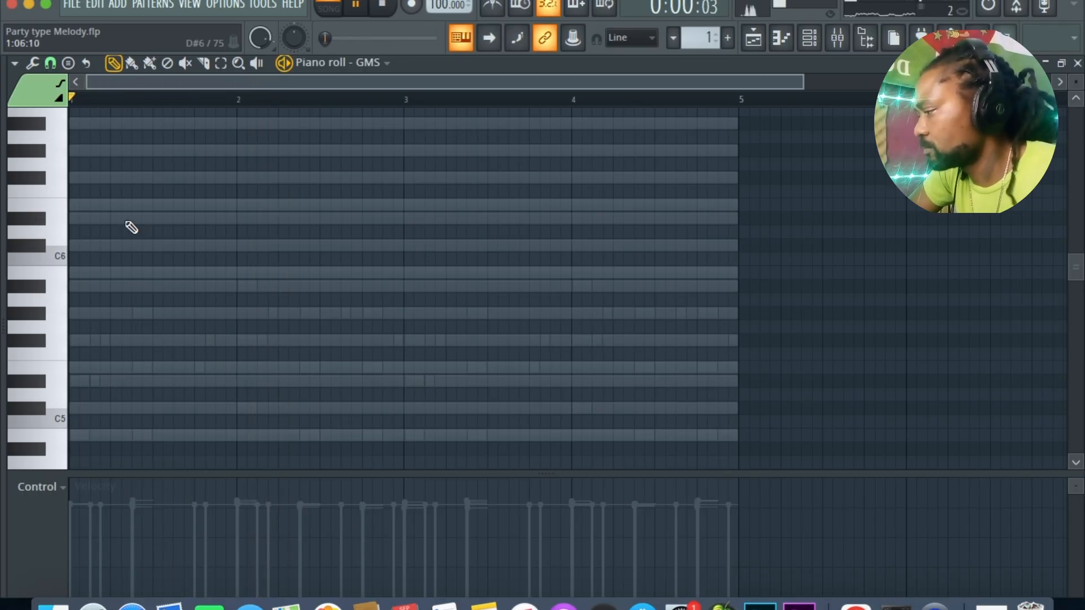
click(35, 219)
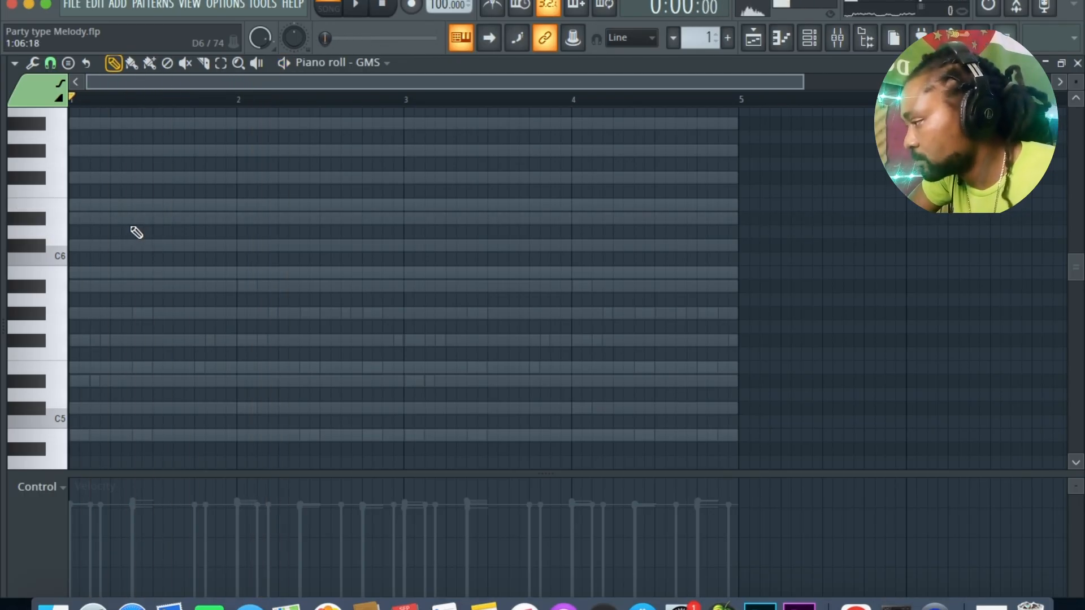
Place four-step D#6 and C#6 notes at steps 7 and 13 of bar 1, and two-step C#6 and B5 at steps 13 and 15 of bar 2
drag(164, 235, 172, 235)
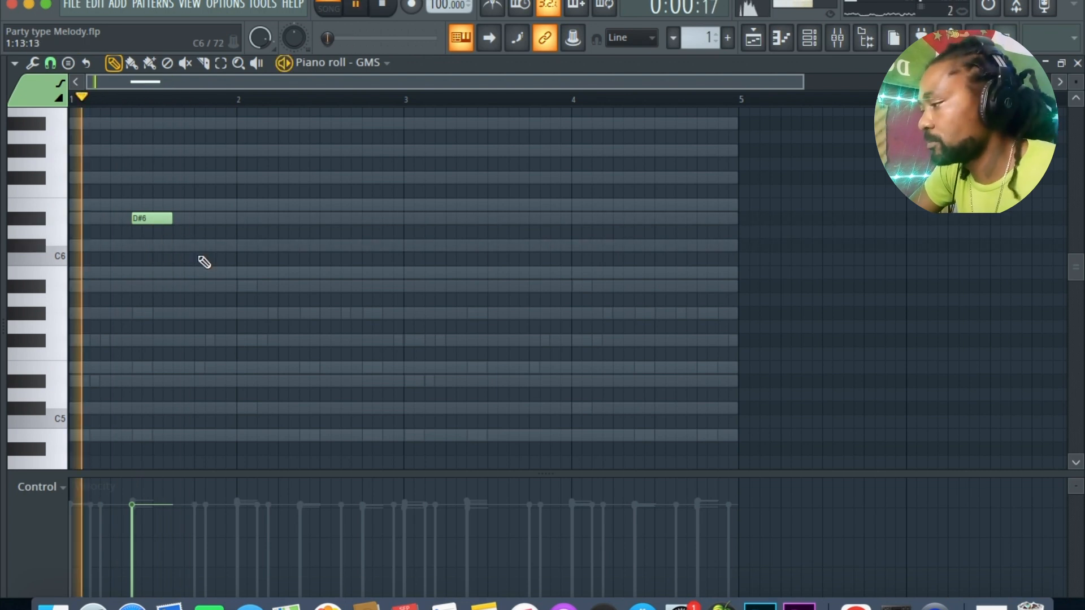
click(196, 246)
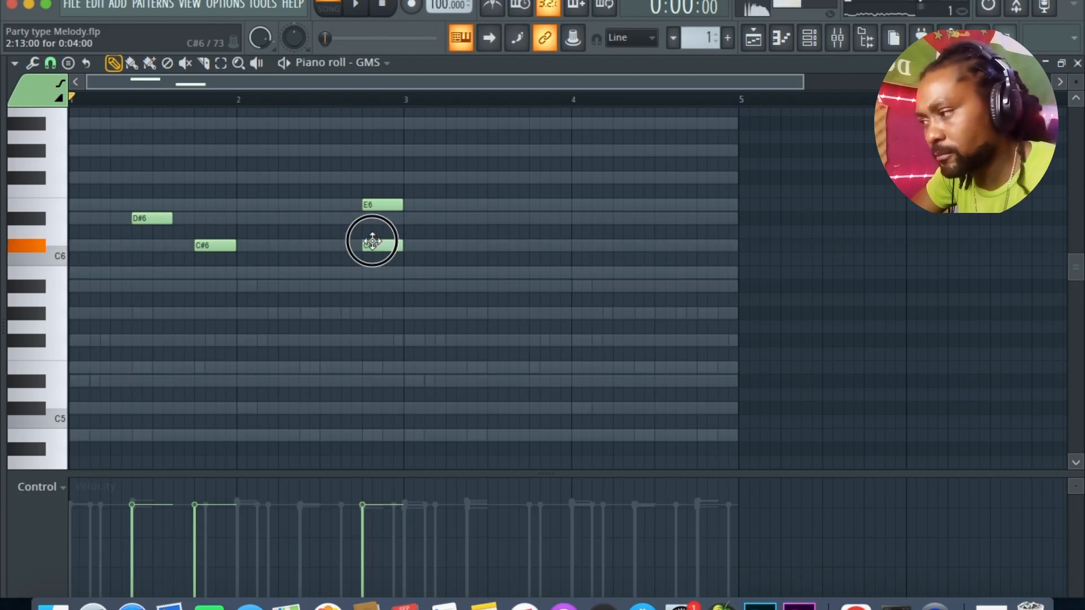
drag(403, 249, 383, 252)
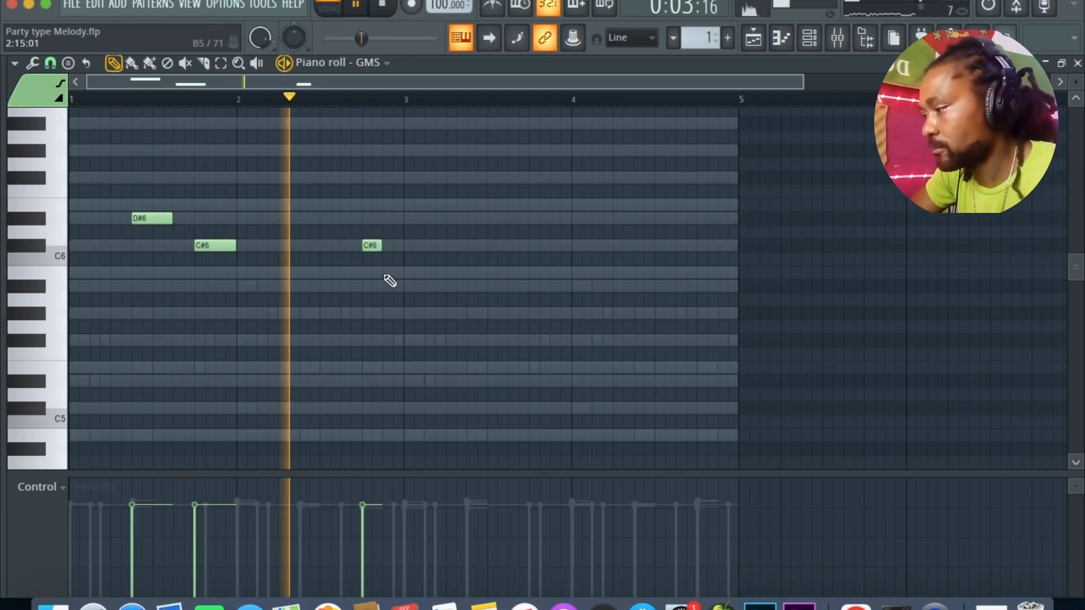
click(389, 274)
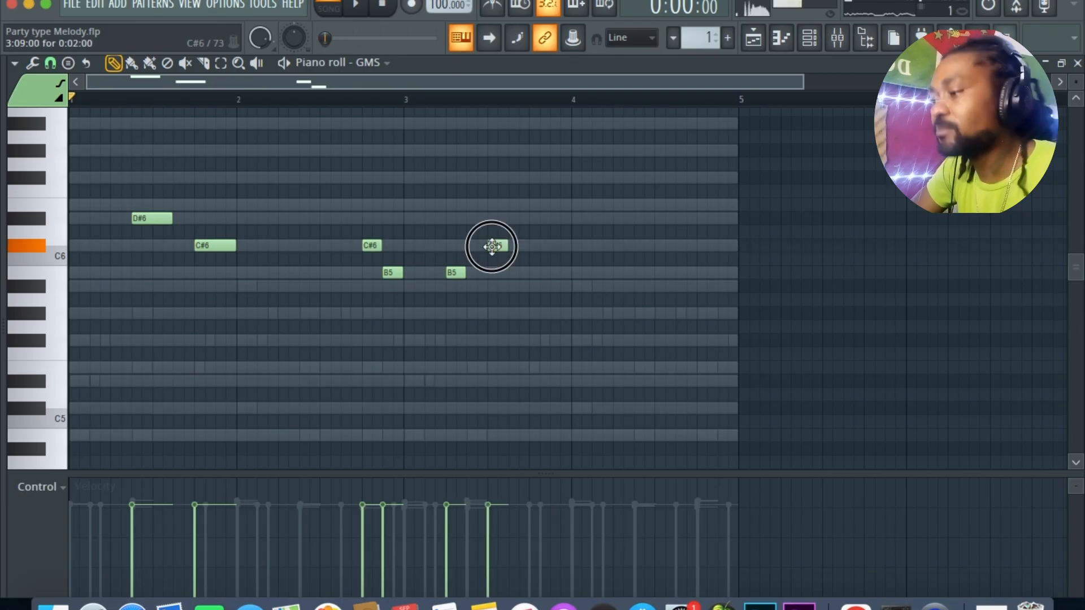
Delete the B5 at step 5 and the C#6 at step 9 of bar 3, and try a four-step C#6 at step 13
drag(461, 274, 487, 273)
right_click(497, 250)
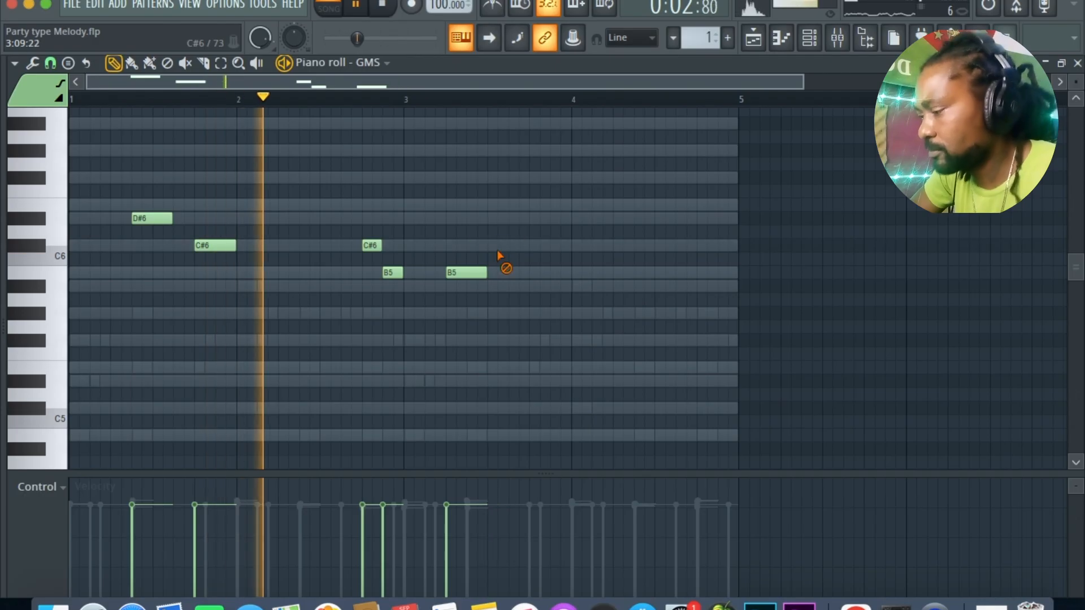
click(533, 249)
right_click(467, 273)
key(space)
key(space)
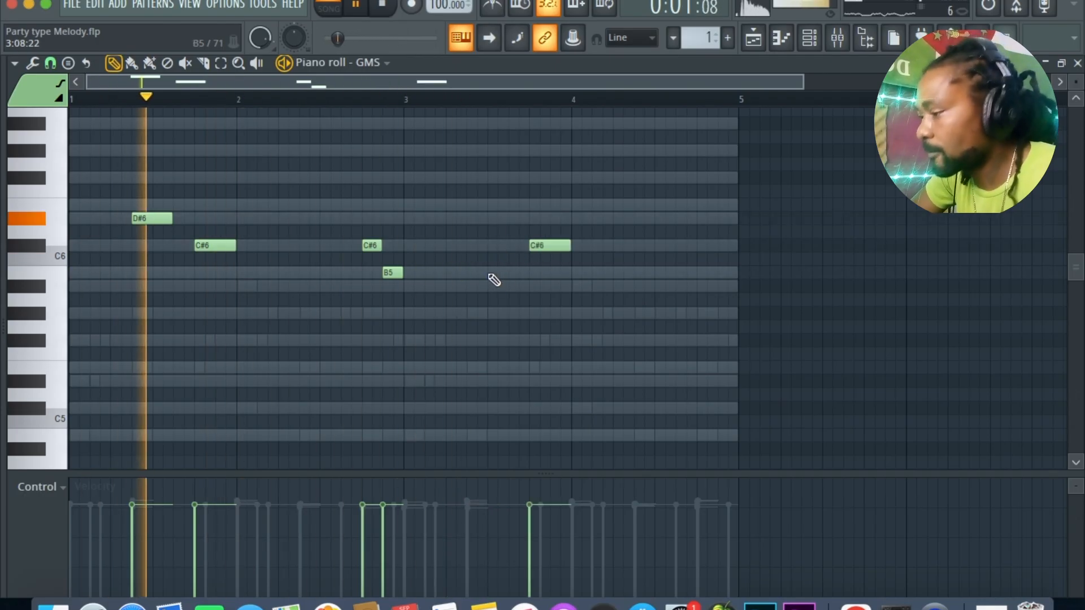
Replace the C#6 in bar 3 with a four-step B5 starting at step 7, checking the timing by playback
click(492, 273)
right_click(544, 246)
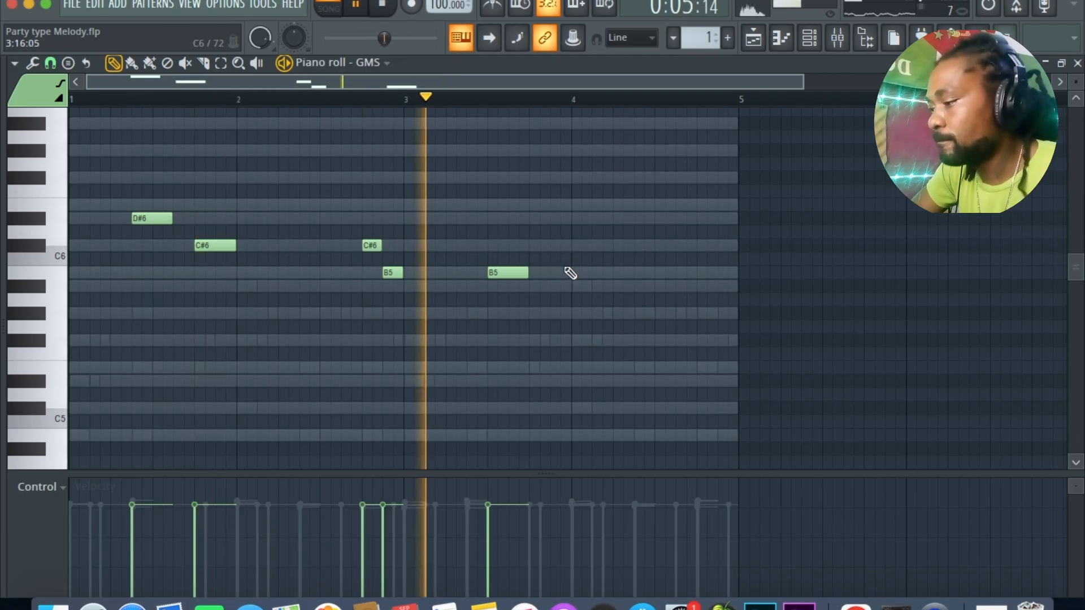
key(space)
key(space)
drag(513, 275, 493, 274)
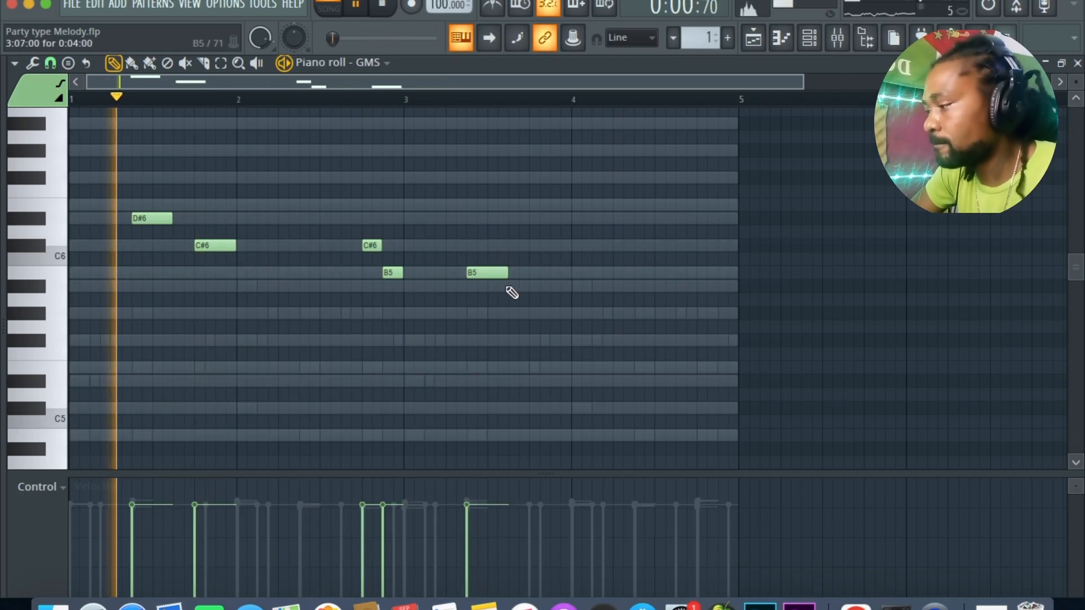
Add a four-step C#6 at step 13 of bar 3 and listen to the lead phrase
click(533, 272)
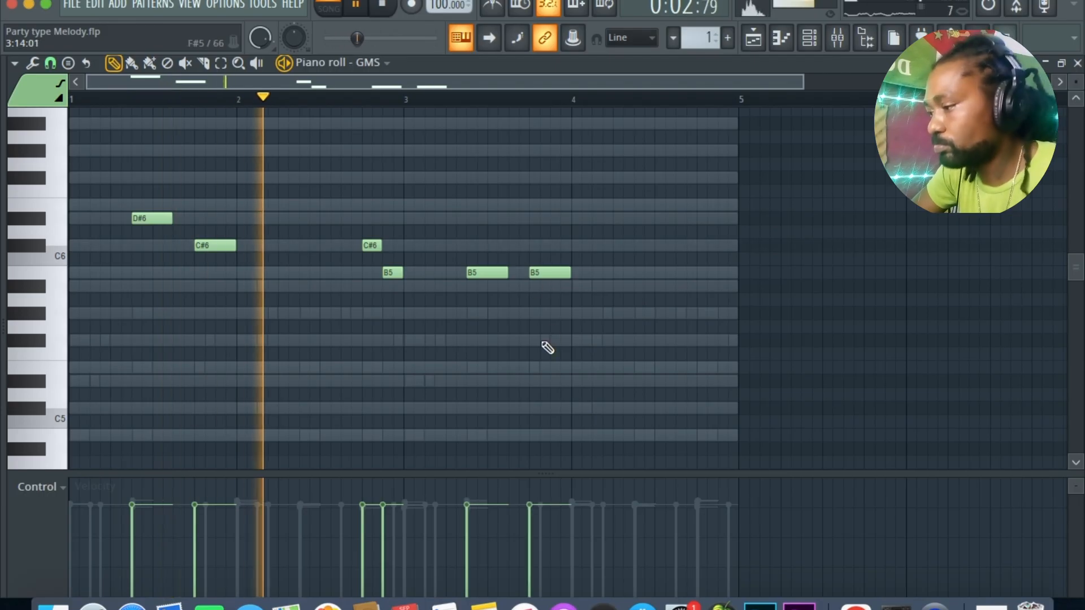
click(547, 276)
drag(546, 276, 548, 246)
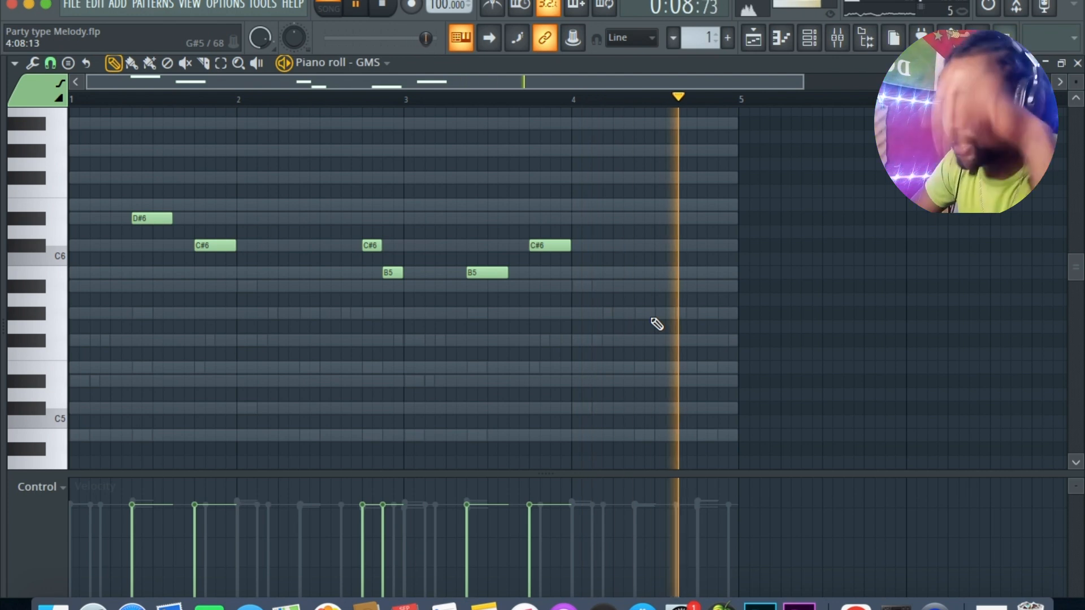
key(space)
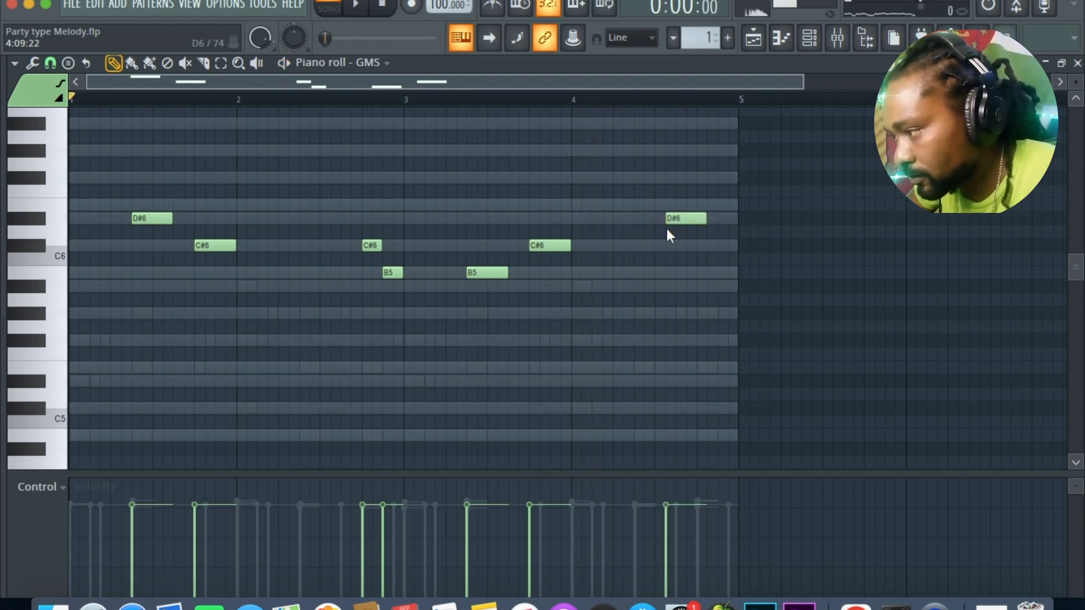
Set up a rising run in bar 4 with two-step D#6 and F#6 at steps 9 and 11 and a one-step G#6 at step 13
drag(695, 218, 678, 215)
click(681, 178)
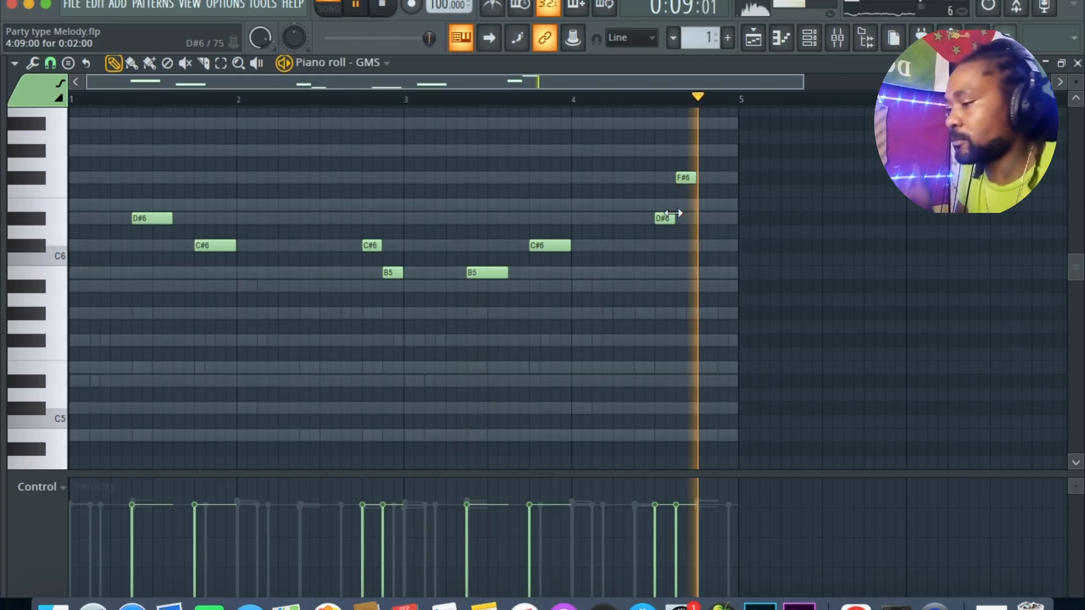
key(space)
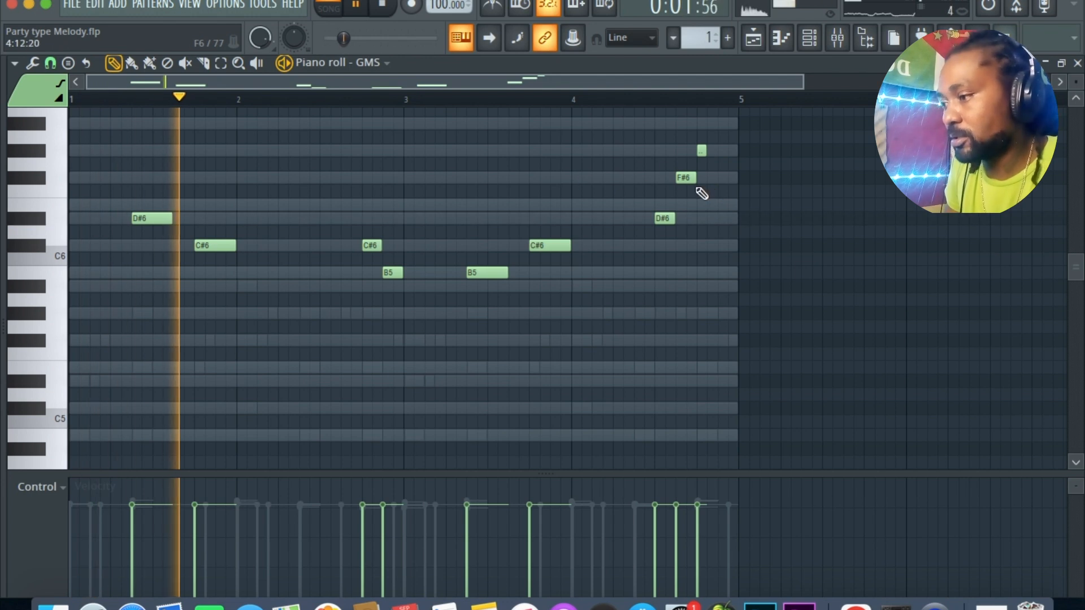
End bar 4 with a three-step E6 at step 14 and play the lead melody through
click(729, 179)
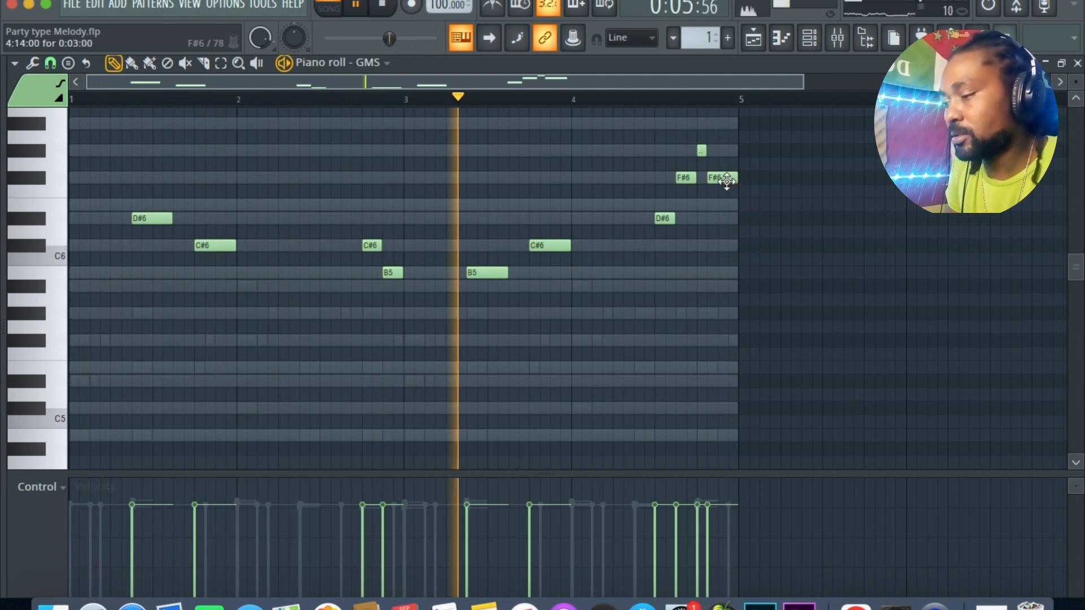
drag(726, 180, 725, 208)
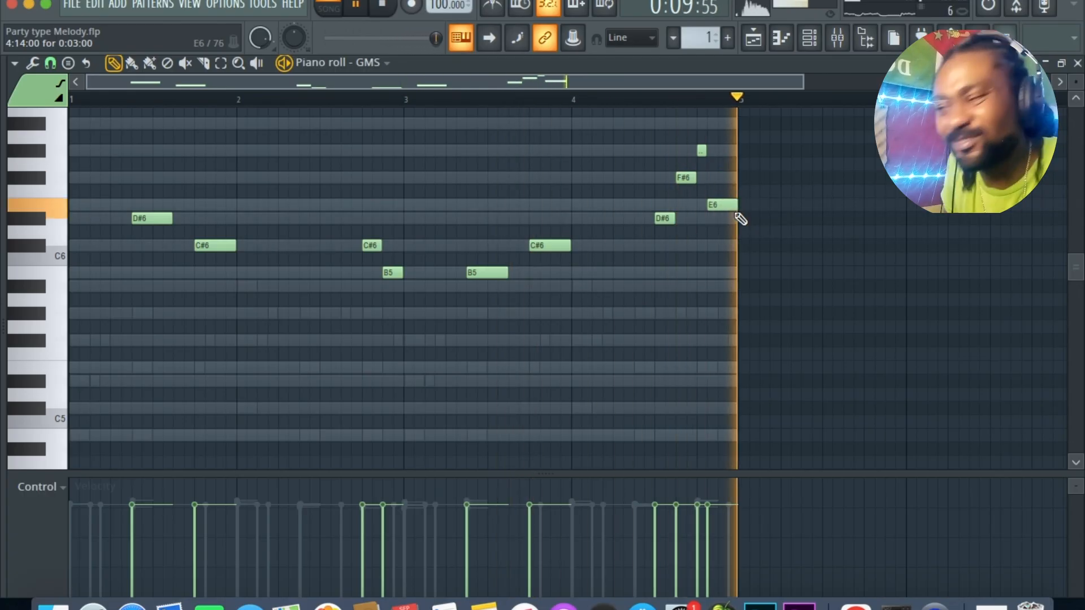
key(space)
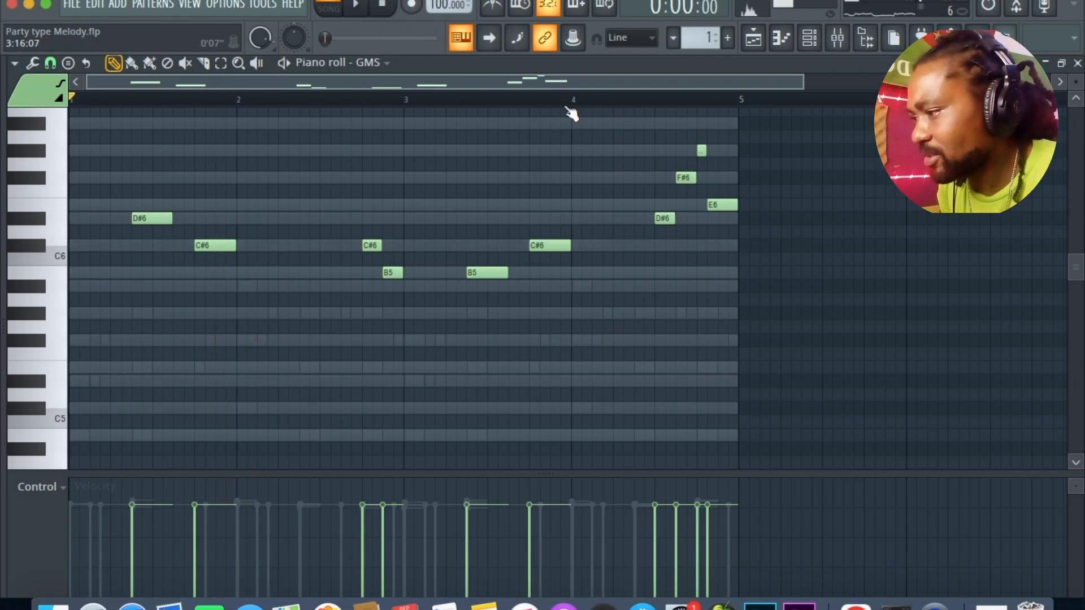
Play the lead melody and fine-tune the velocities of bar 4's last two notes, lowering the final F#6 to about 69%
key(space)
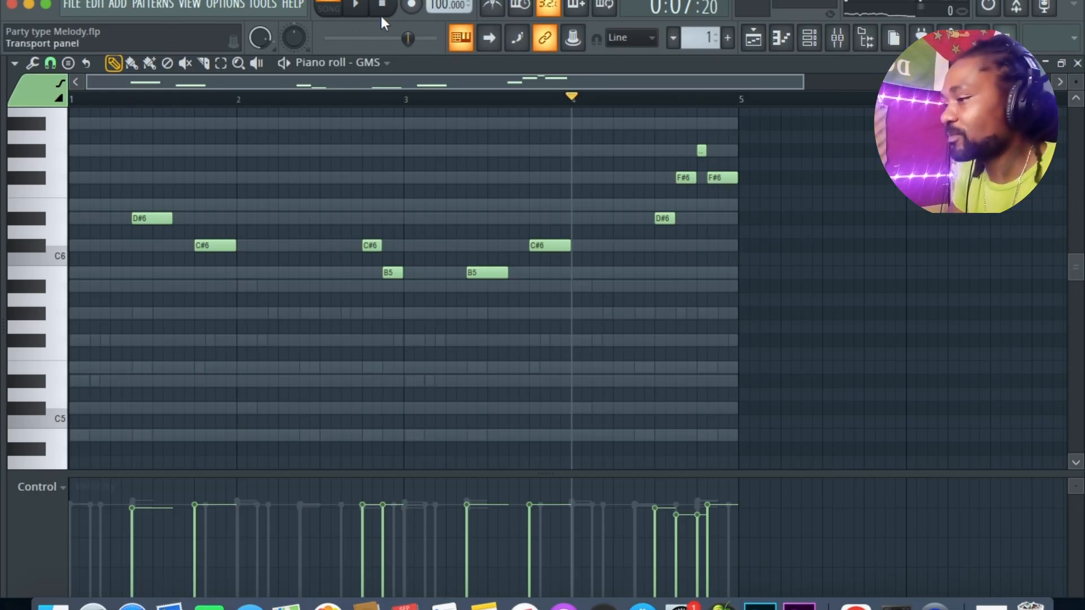
key(space)
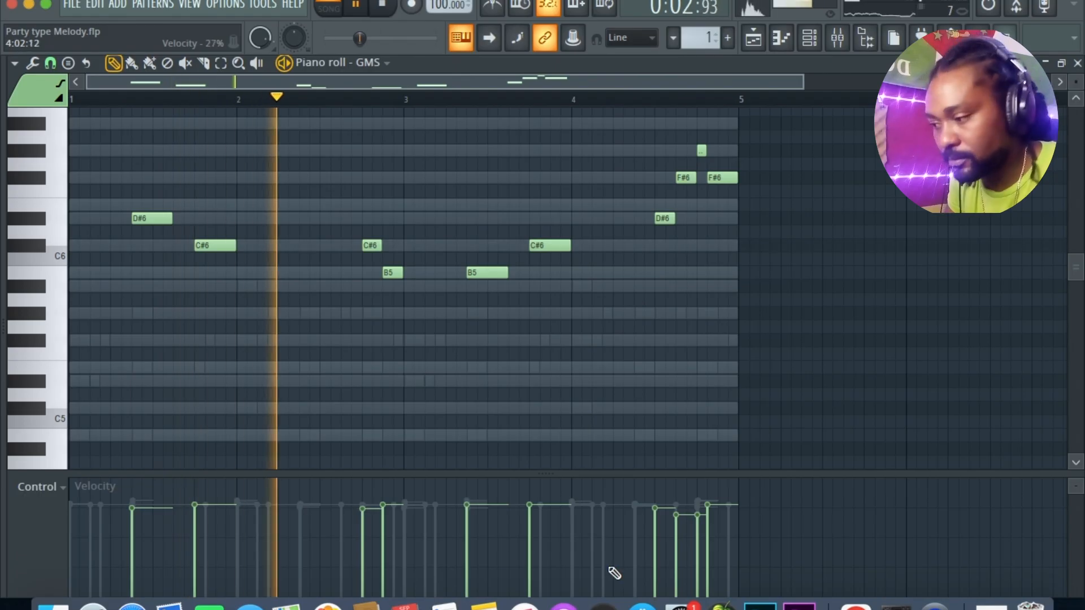
click(706, 522)
click(699, 509)
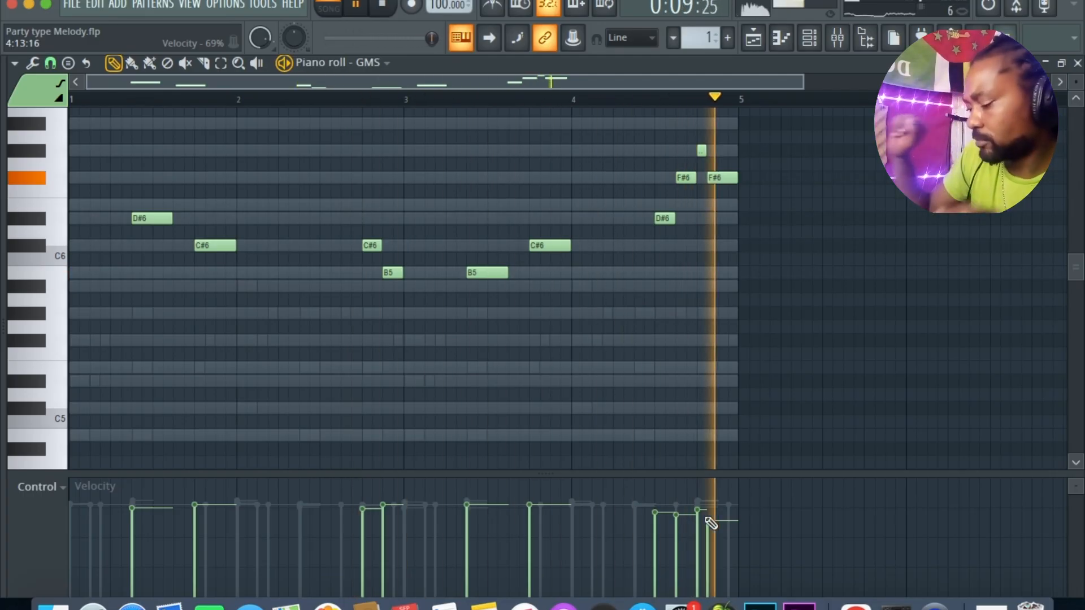
key(space)
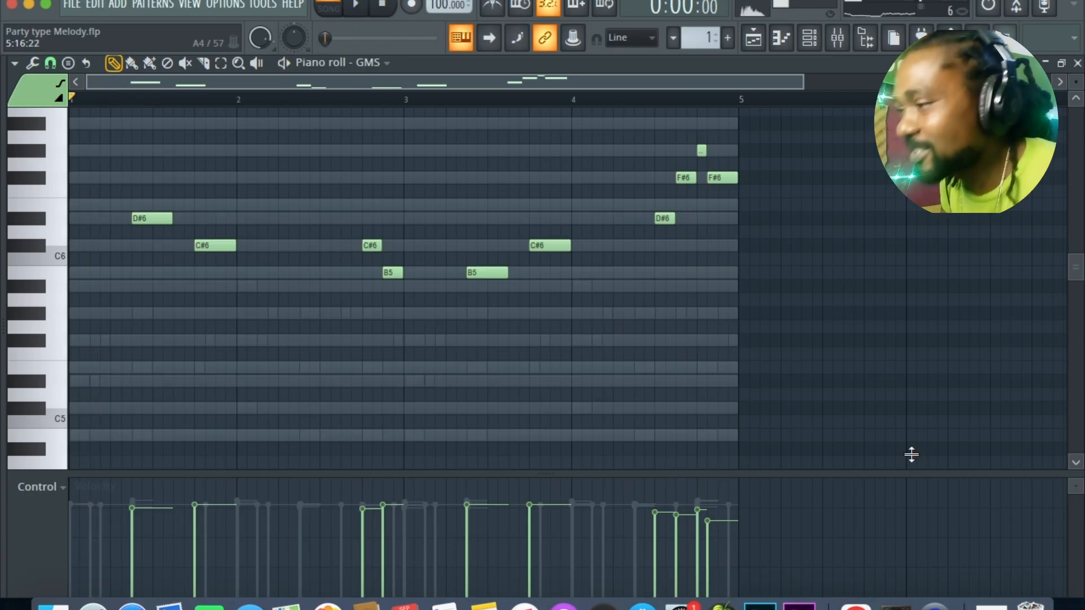
Show the channel rack over the piano roll and reposition it to view the pluck, sampler and GMS channels together
click(811, 46)
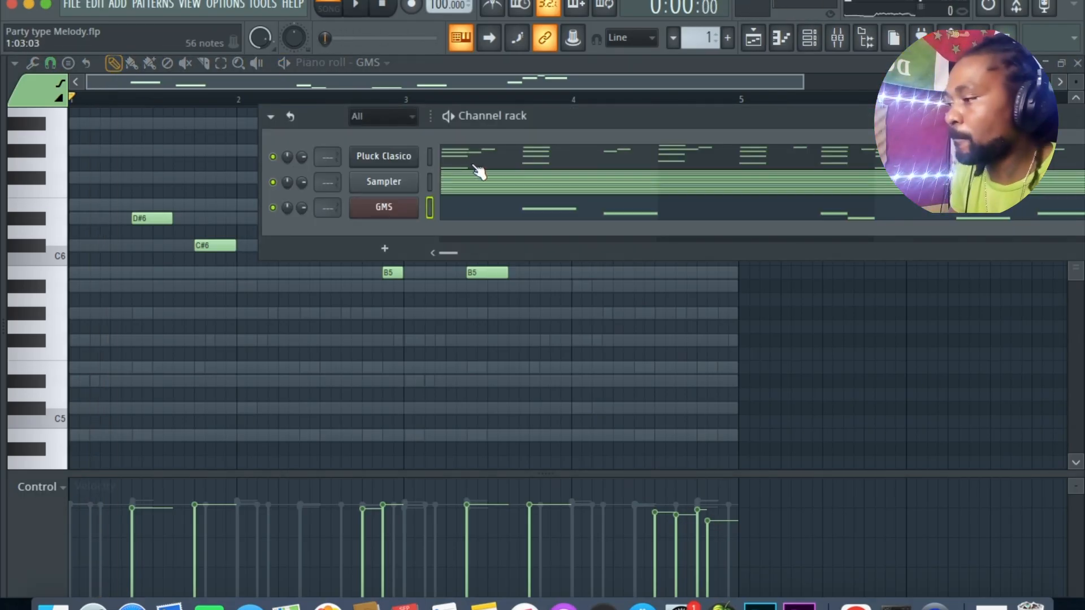
drag(556, 119, 440, 101)
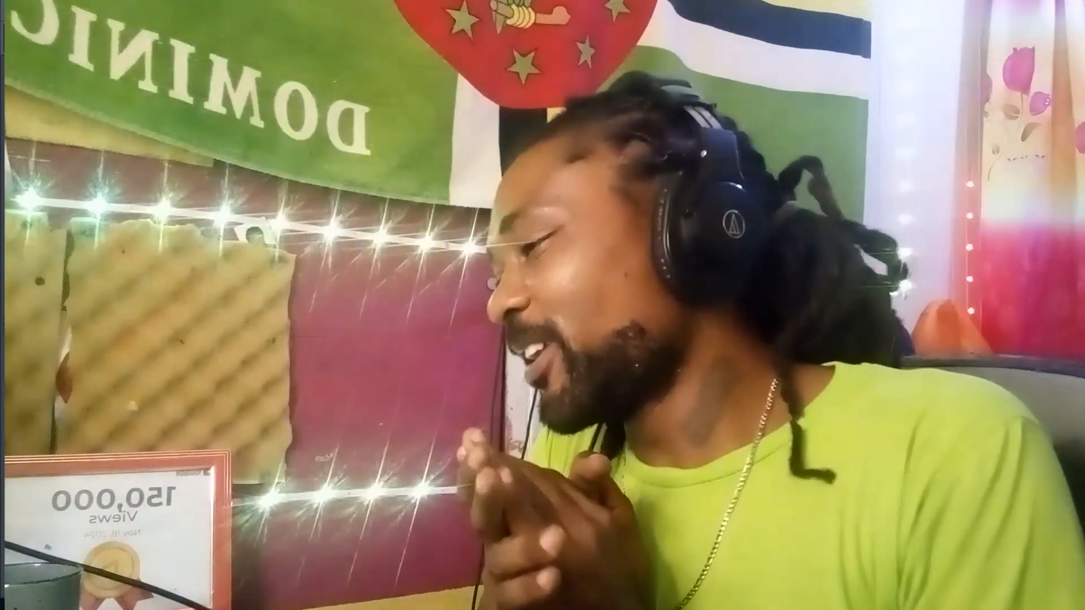